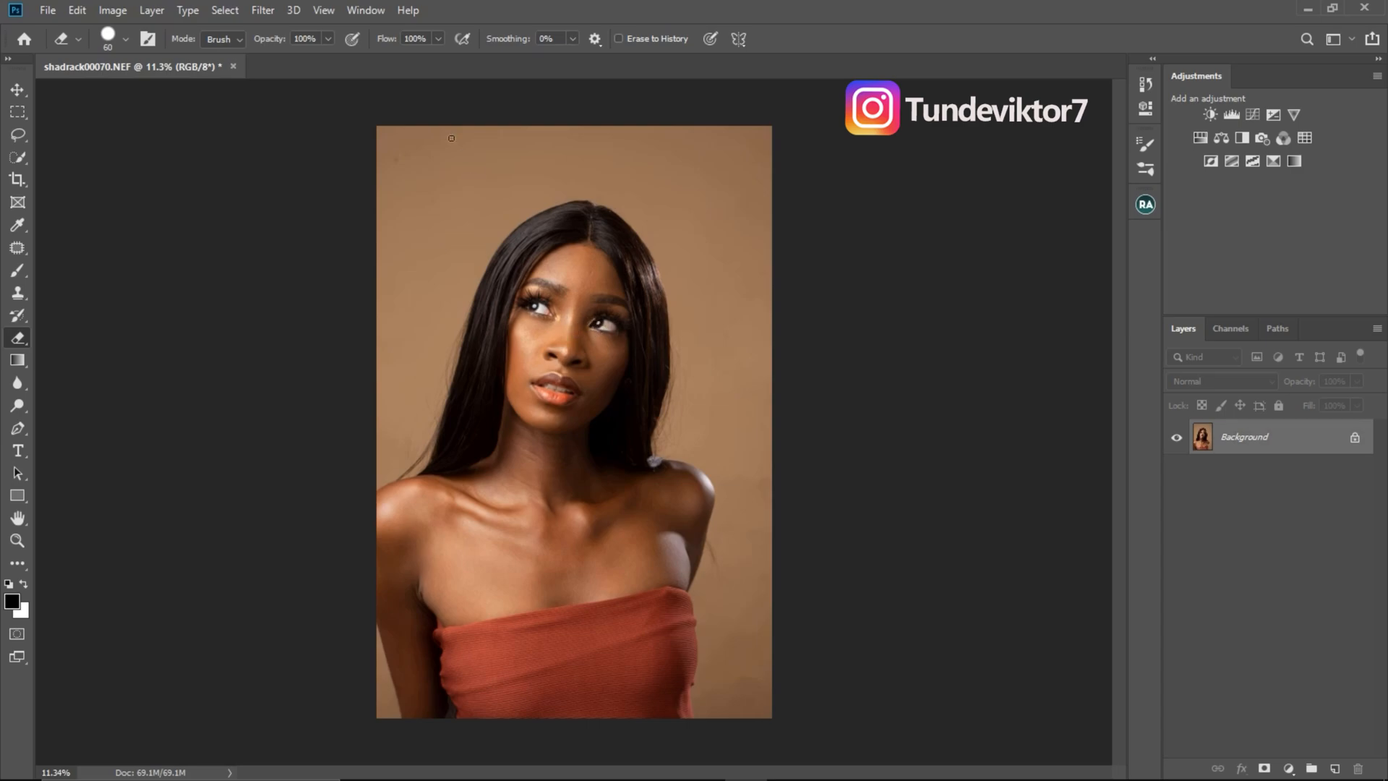
- Show the recorded-actions list and create a new action set named TEELENS
left_click(366, 10)
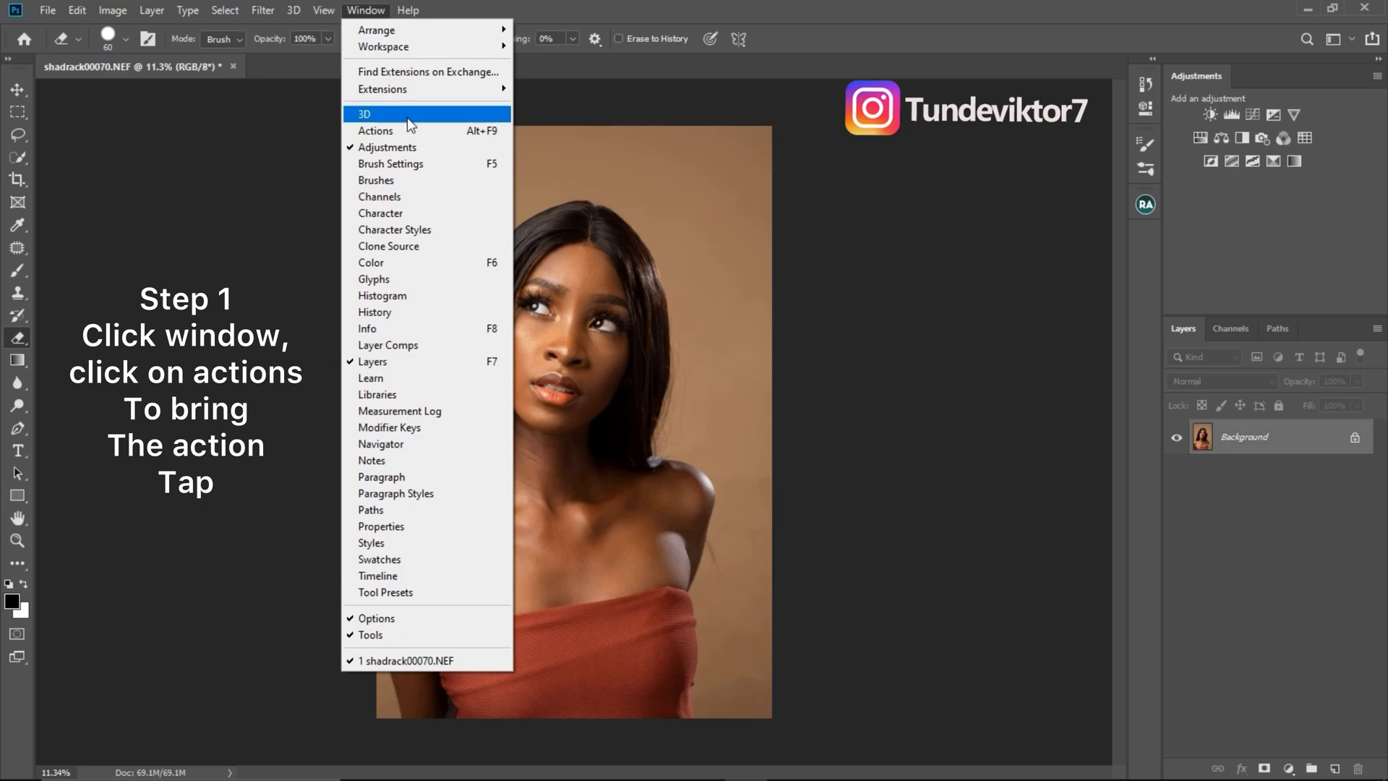
left_click(428, 132)
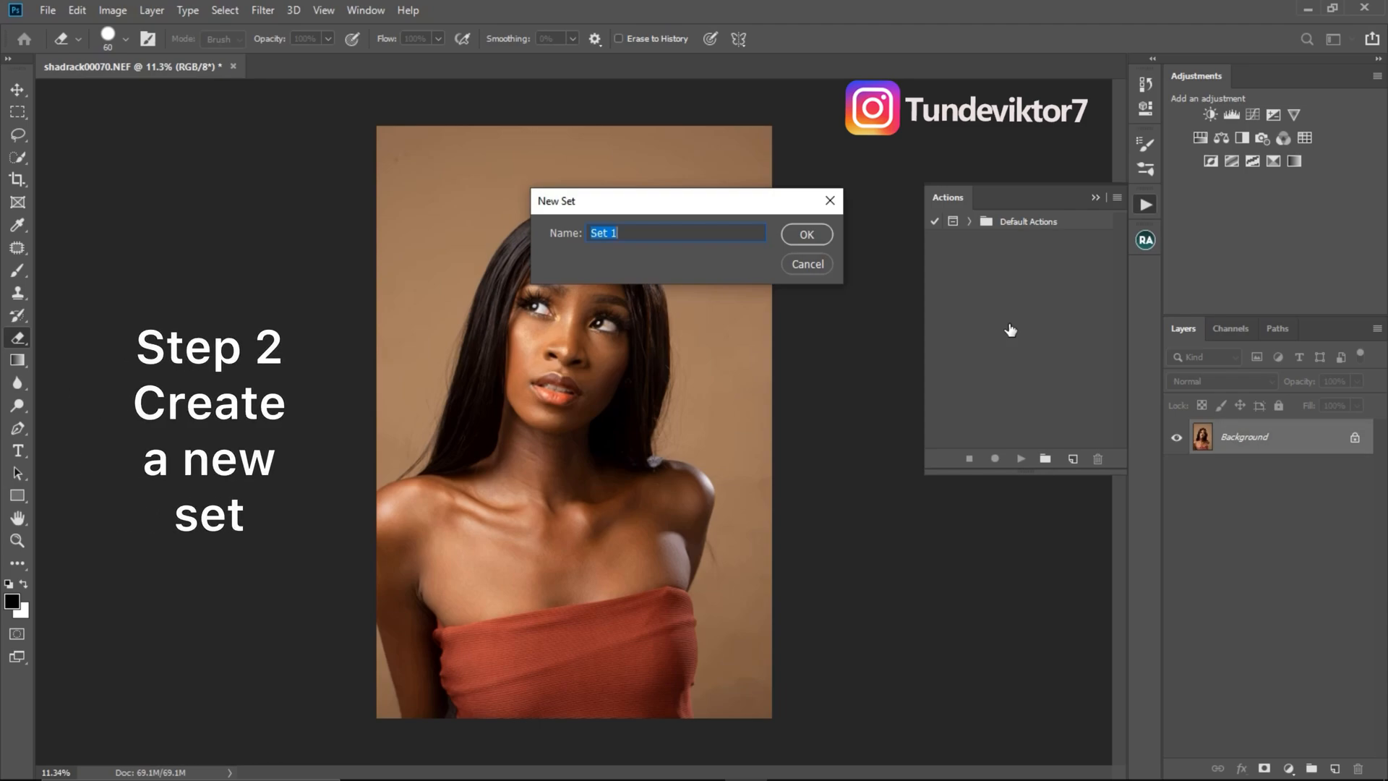
type("TEELENS")
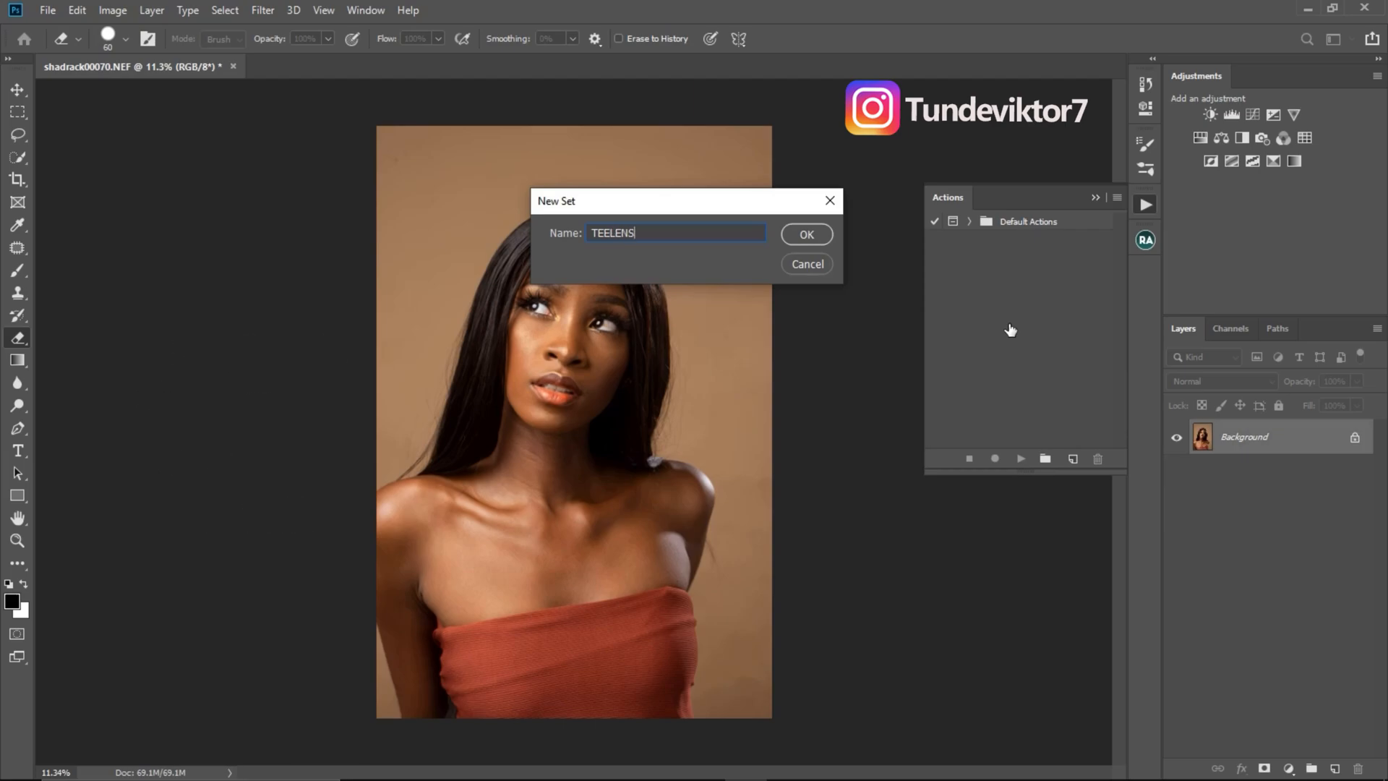
left_click(804, 233)
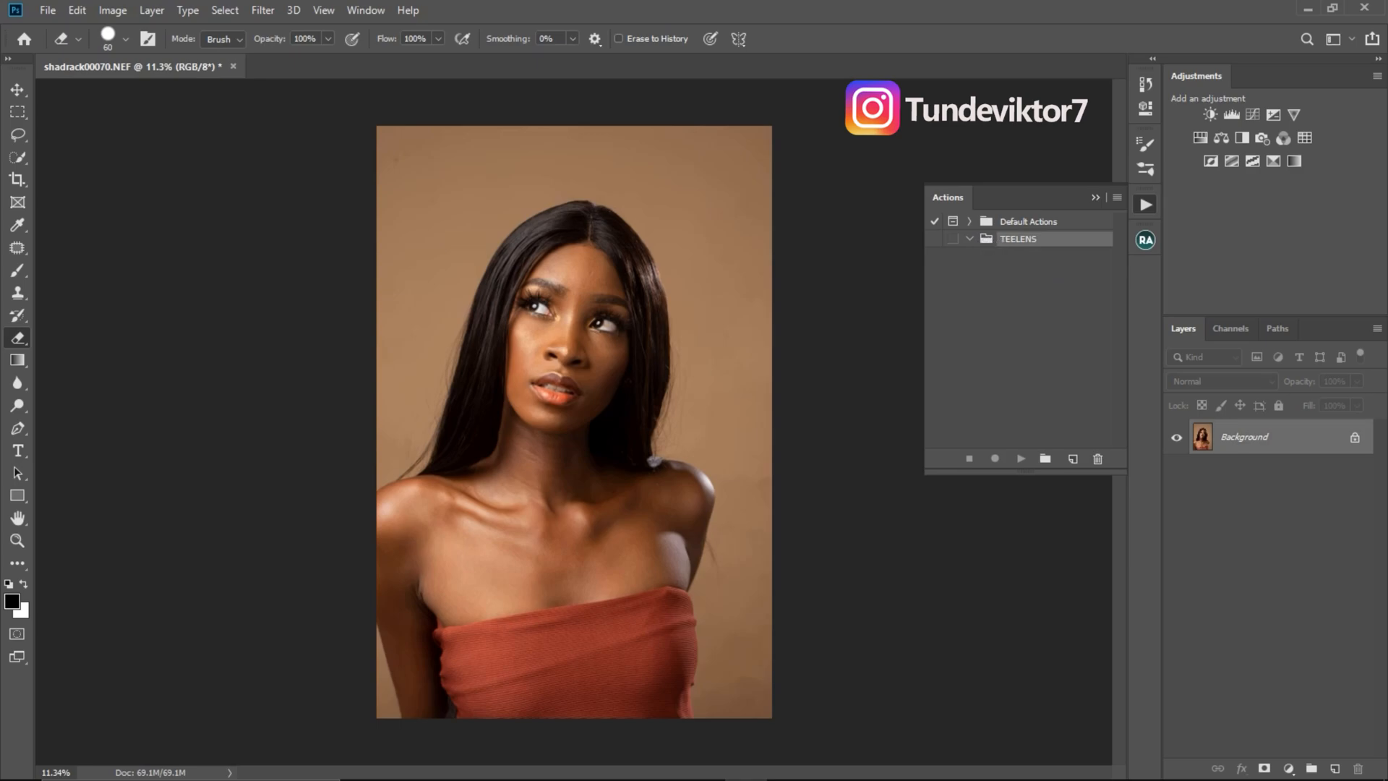
- Start recording a new action named "Eyes and Teeth" in the TEELENS set, with function key Shift+F2 and colour Yellow
left_click(1073, 458)
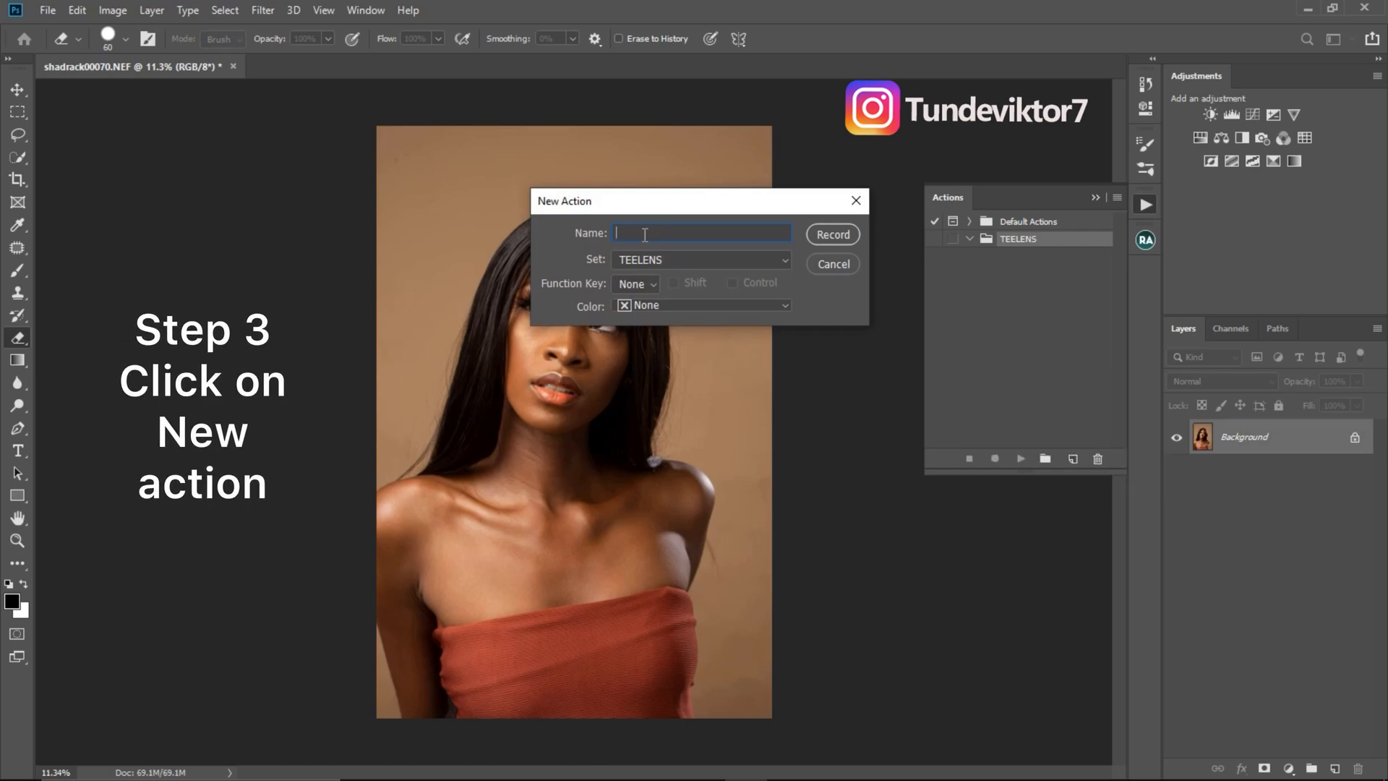
type("E")
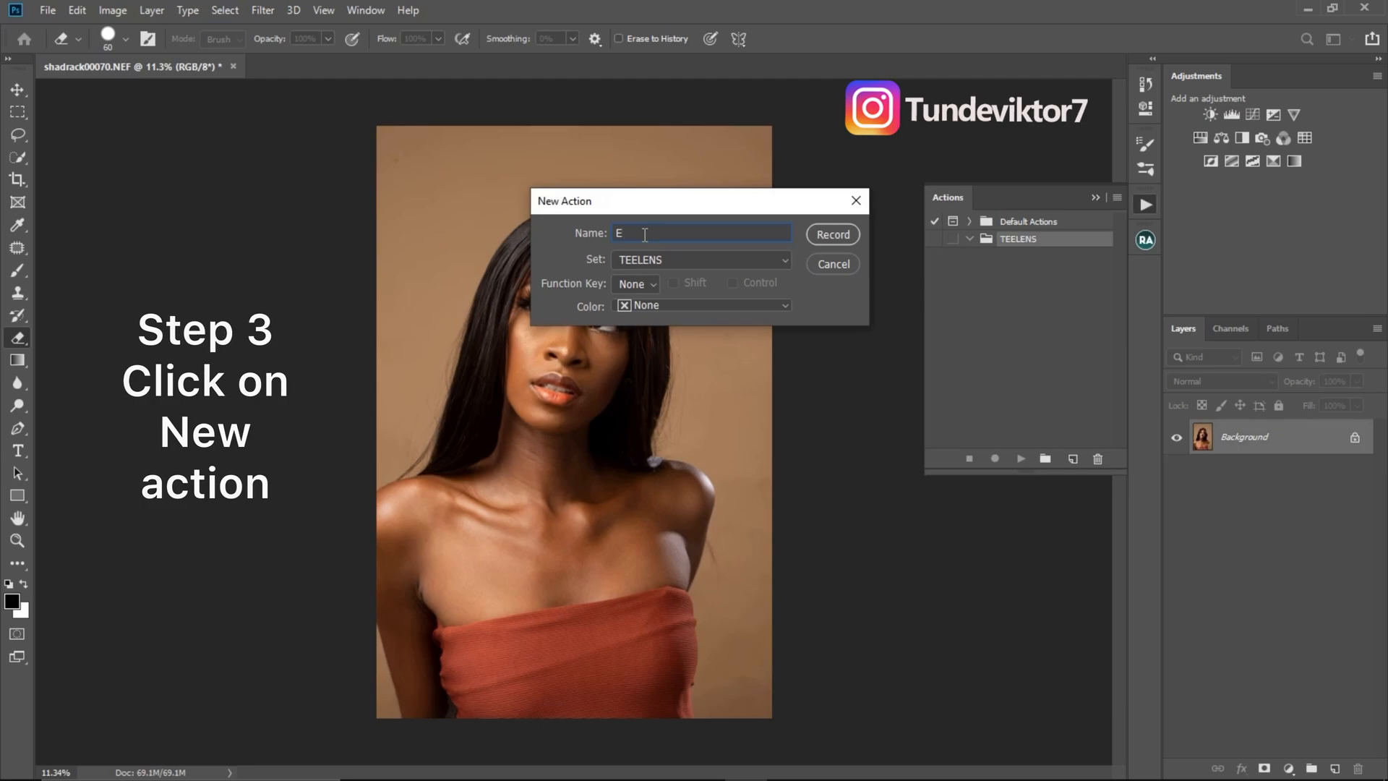
type("yes ind ")
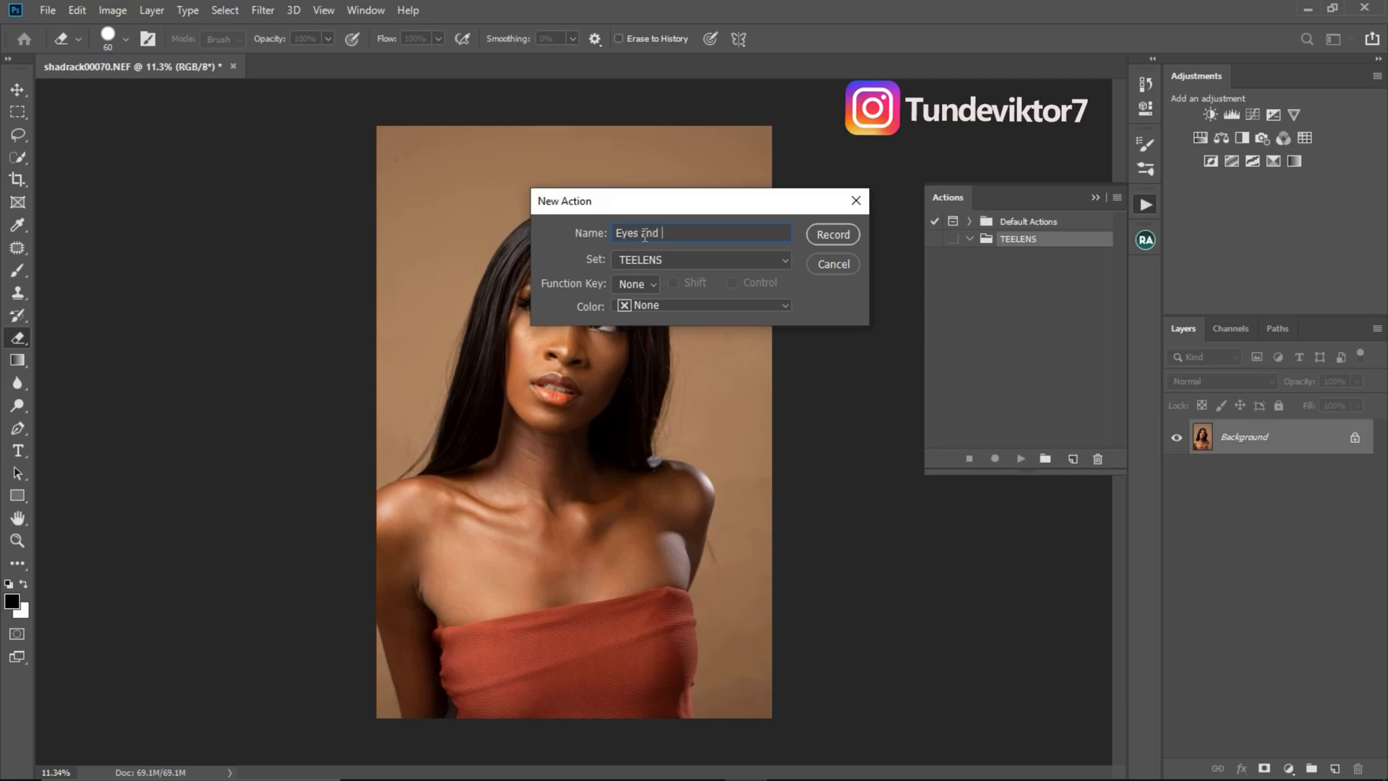
type("Teeth")
left_click(638, 282)
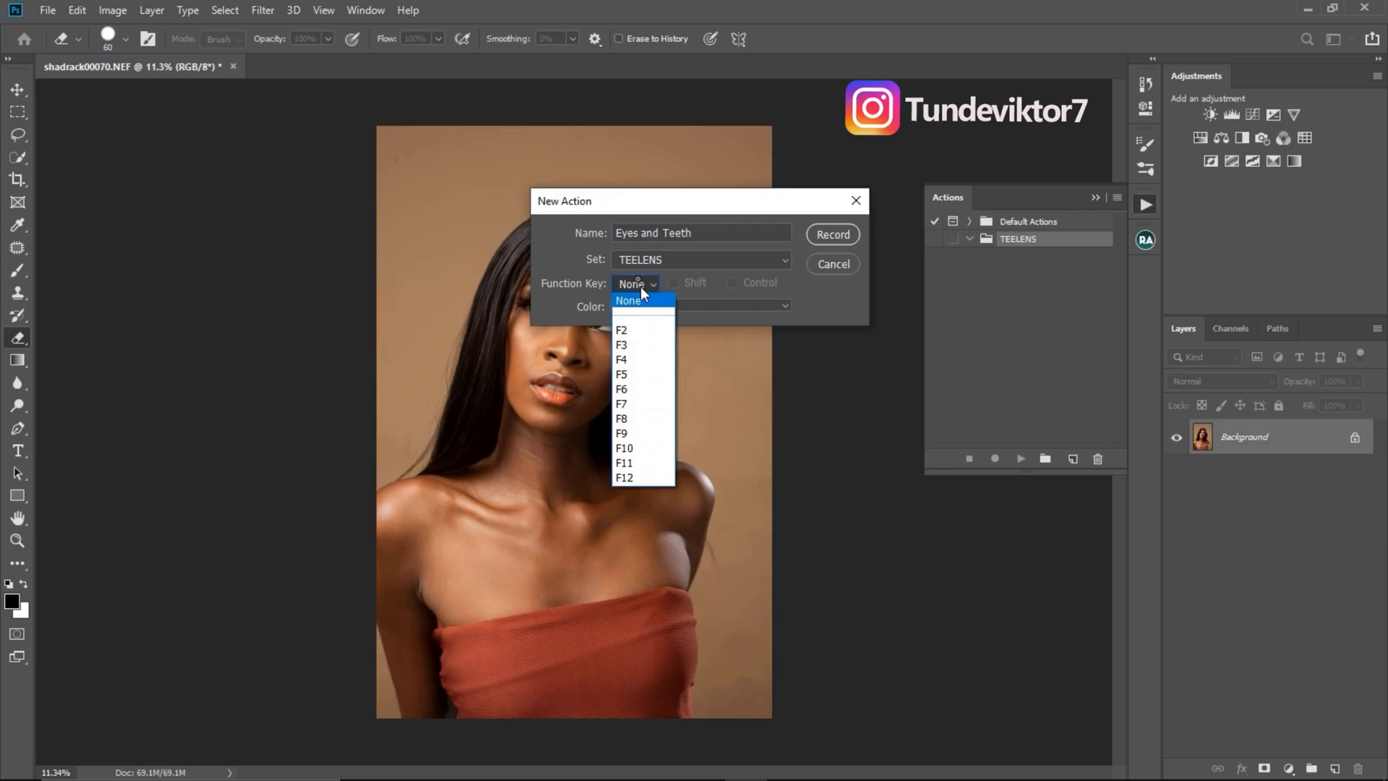
left_click(639, 330)
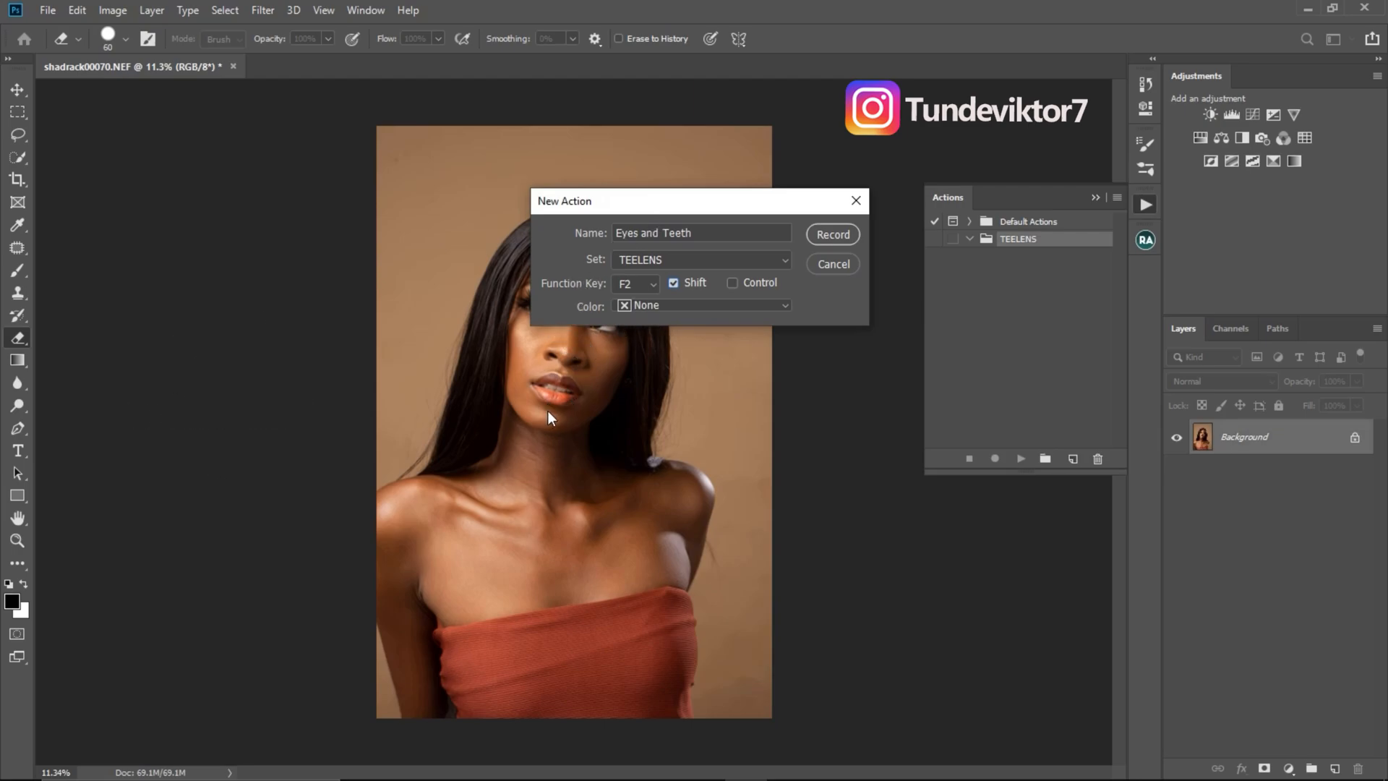
left_click(670, 300)
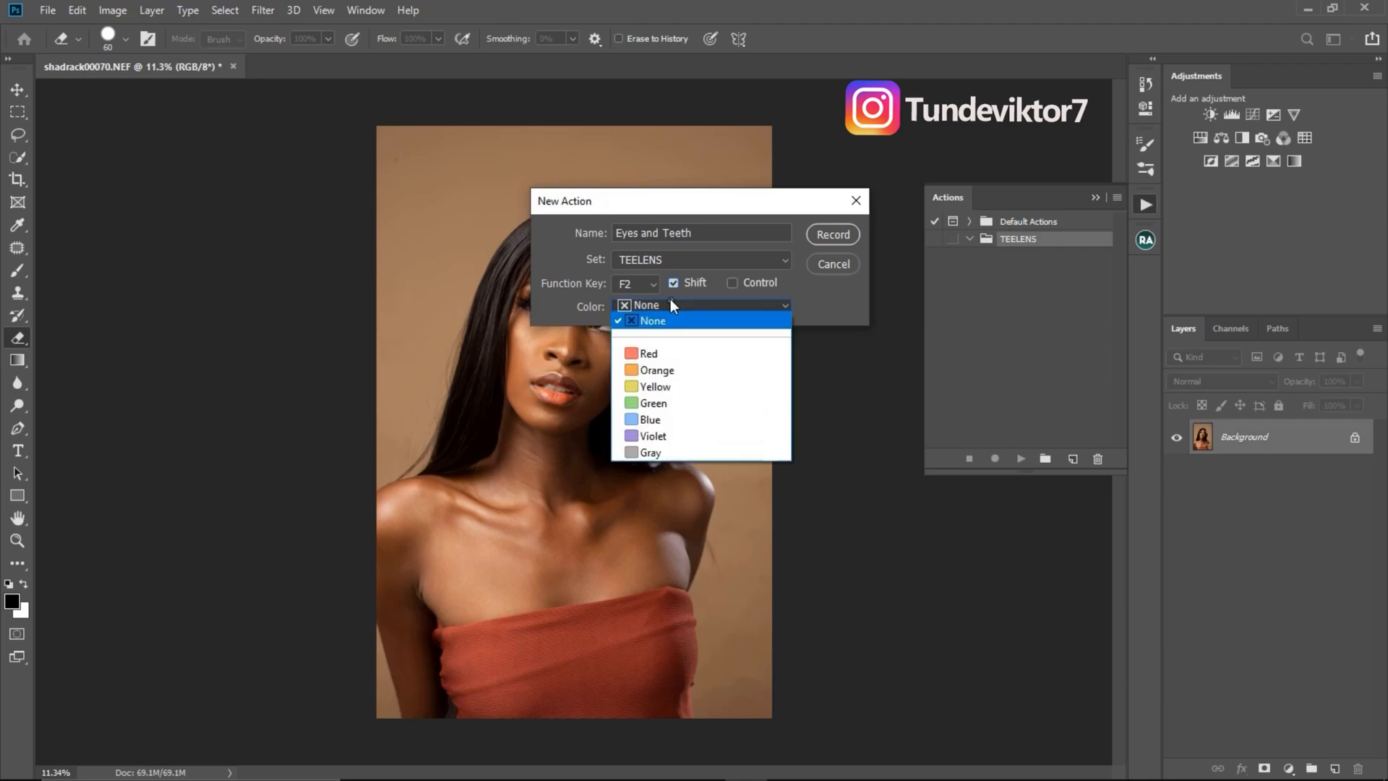
left_click(660, 384)
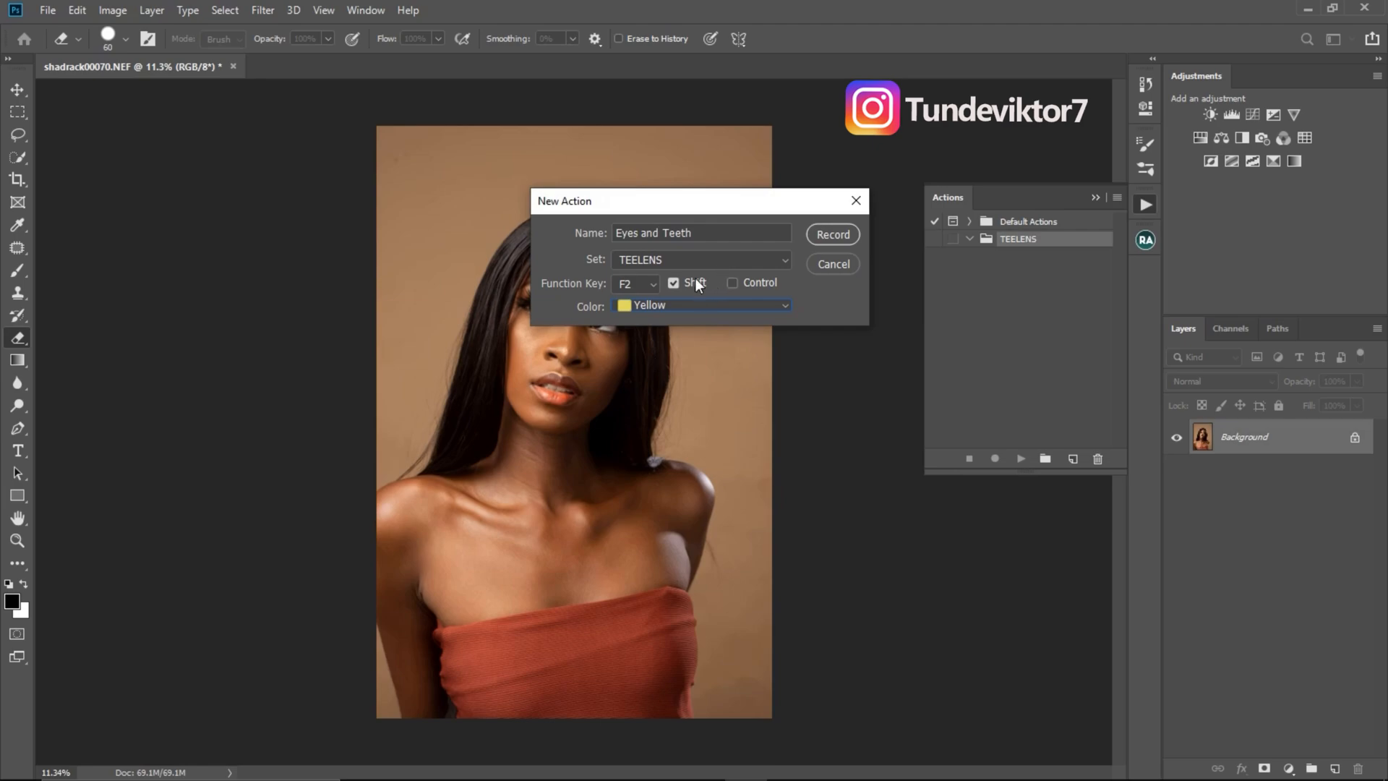
left_click(831, 234)
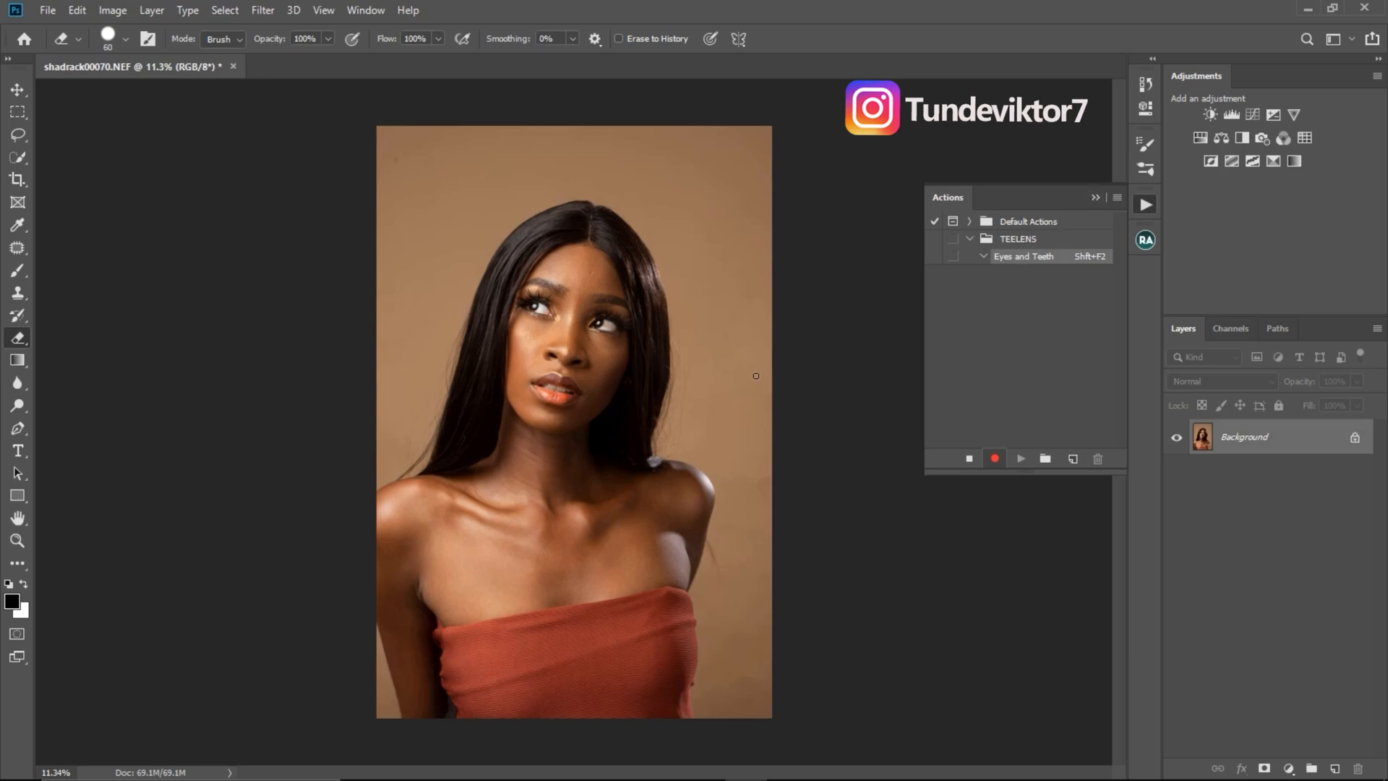
- Add a Vibrance adjustment layer with saturation -62 and a Curves adjustment layer whose RGB midtones are raised to brighten the image
left_click(1293, 115)
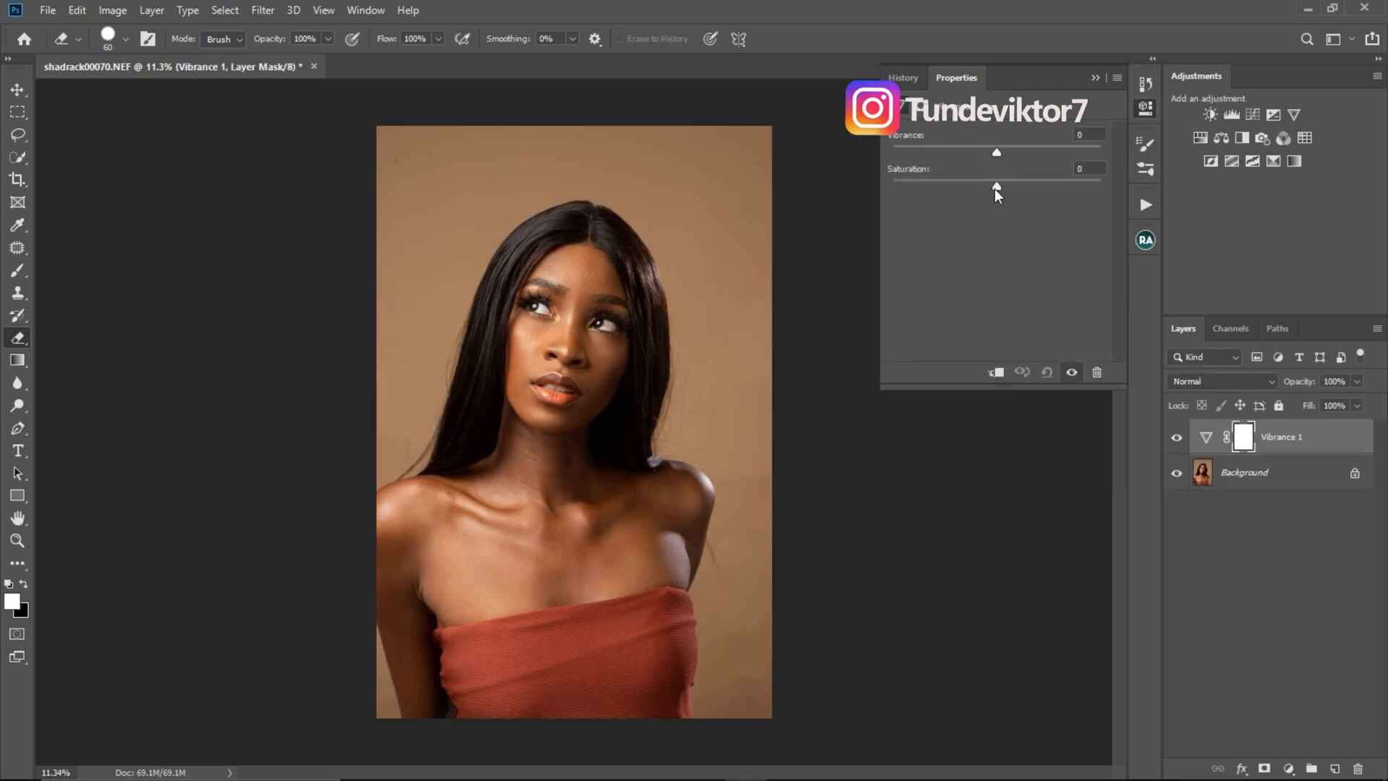
left_click_drag(995, 190, 933, 200)
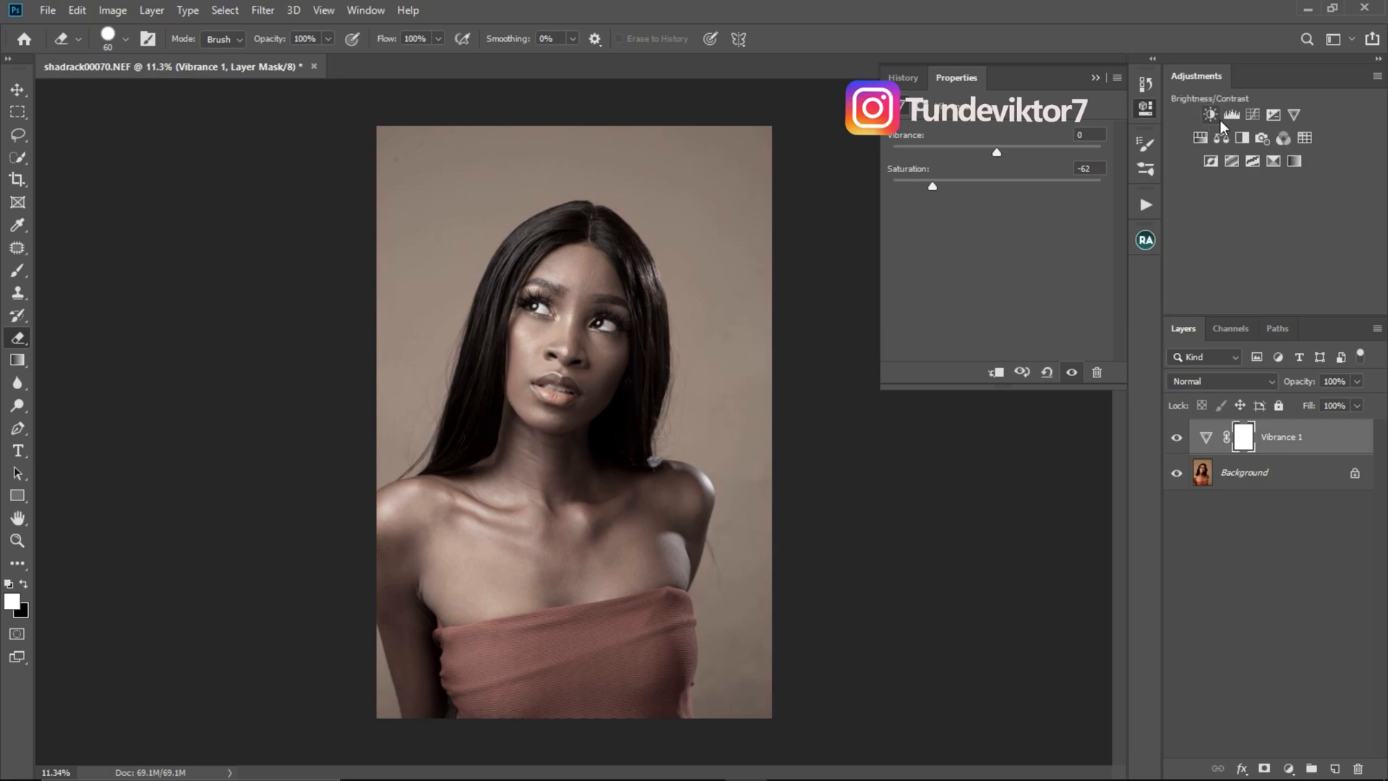
left_click(1253, 115)
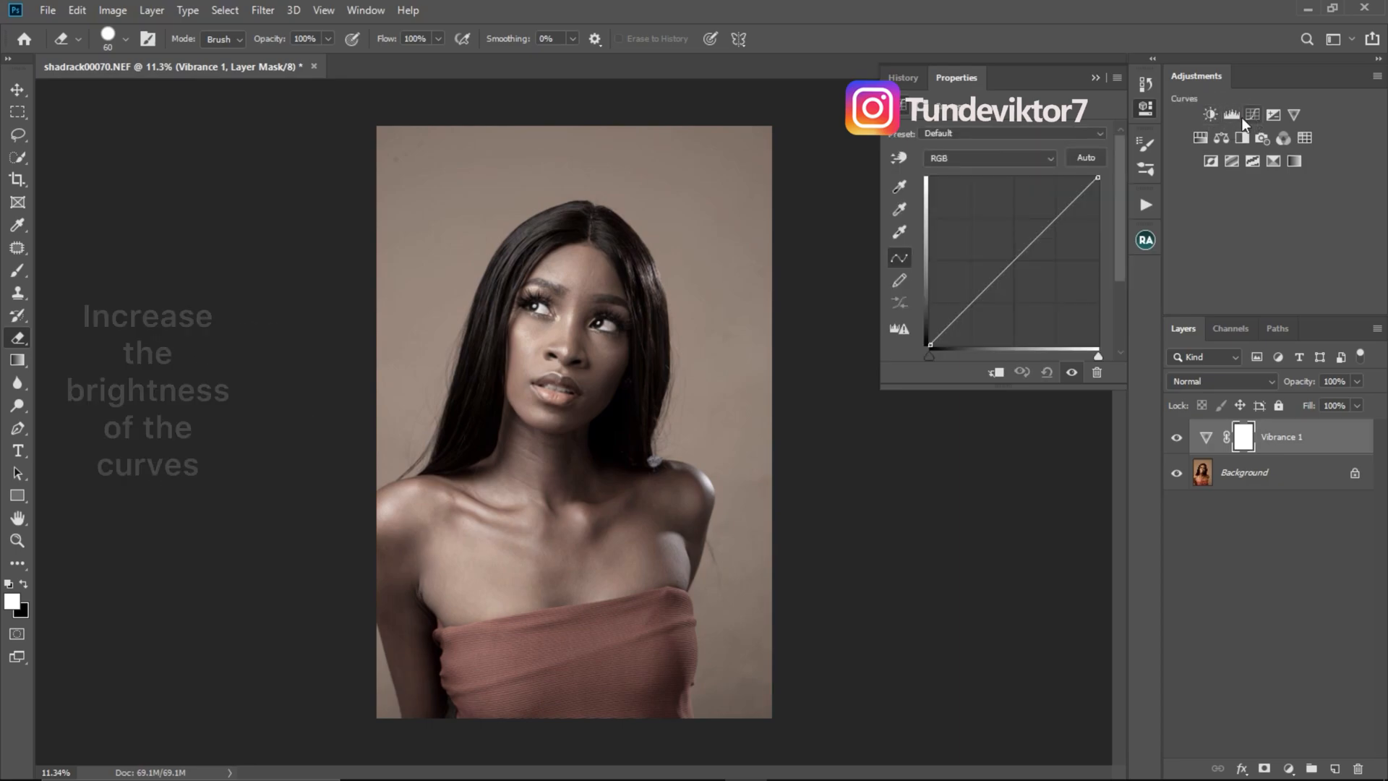
left_click(1010, 264)
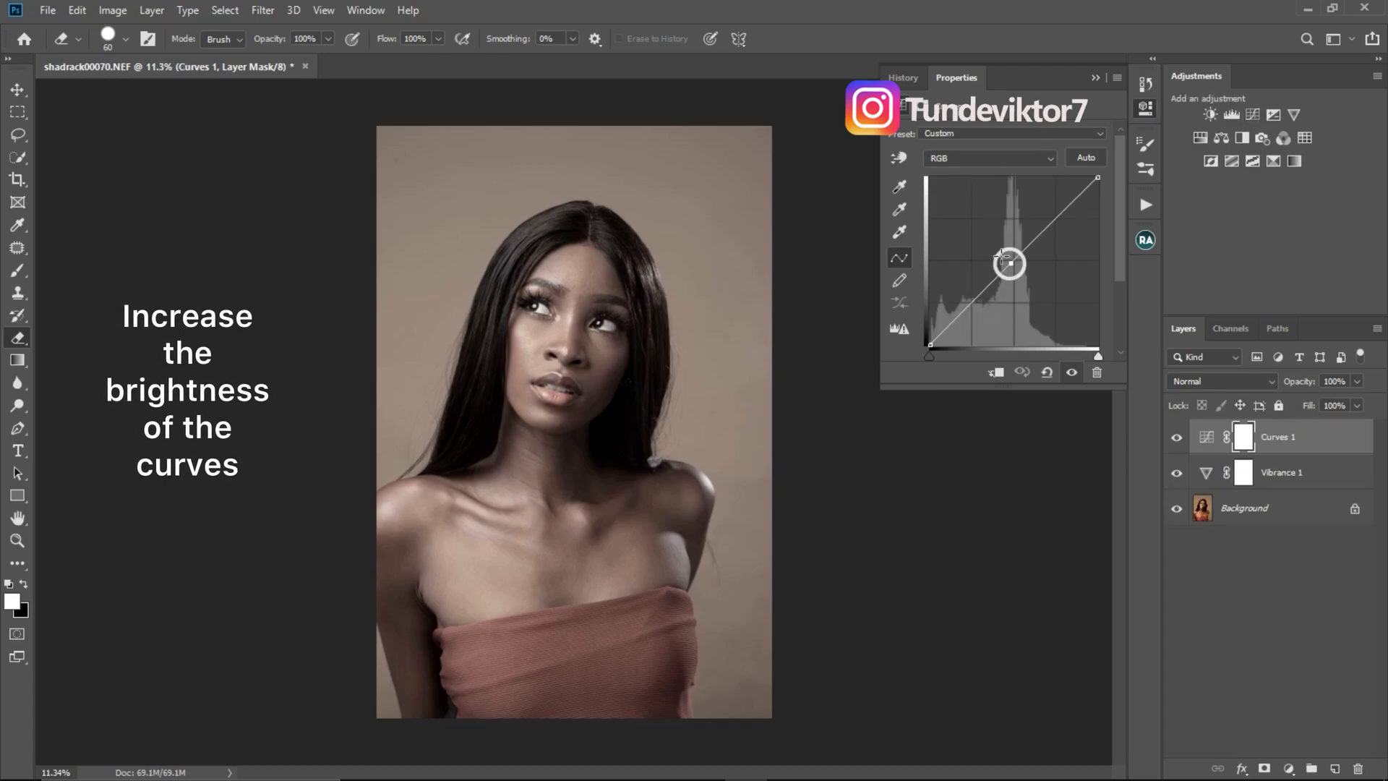
left_click_drag(1009, 264, 996, 254)
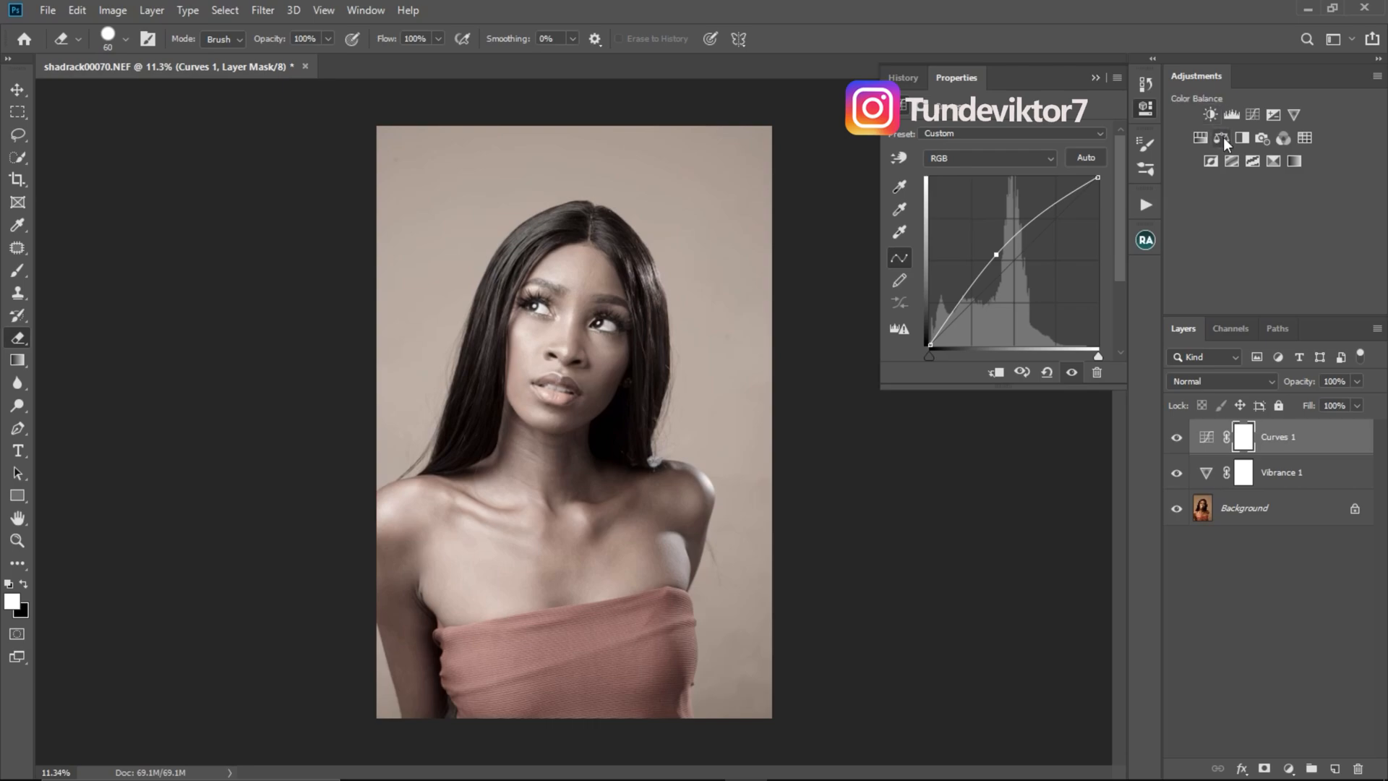
- Add a Photo Filter adjustment layer above the curves and set its filter to Cooling Filter (82)
left_click(1263, 137)
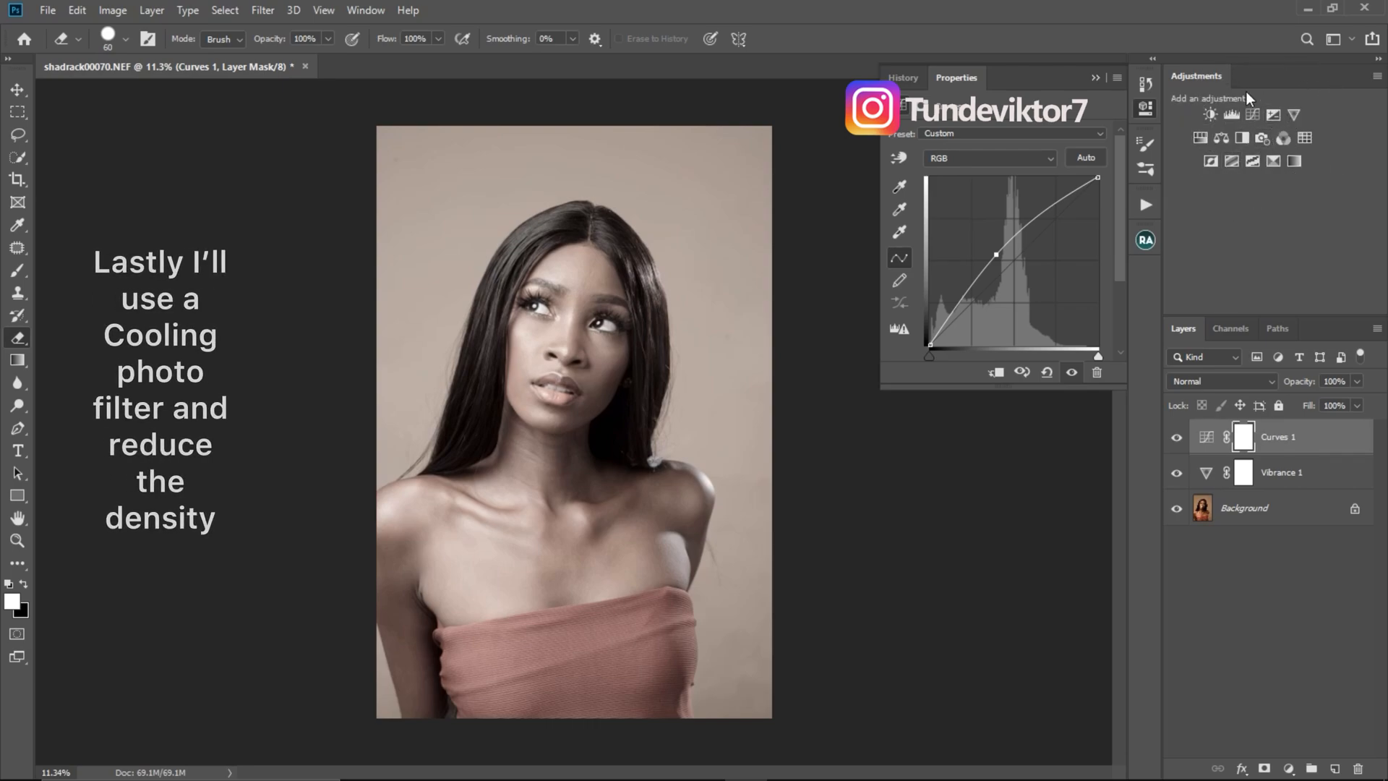
left_click(1262, 137)
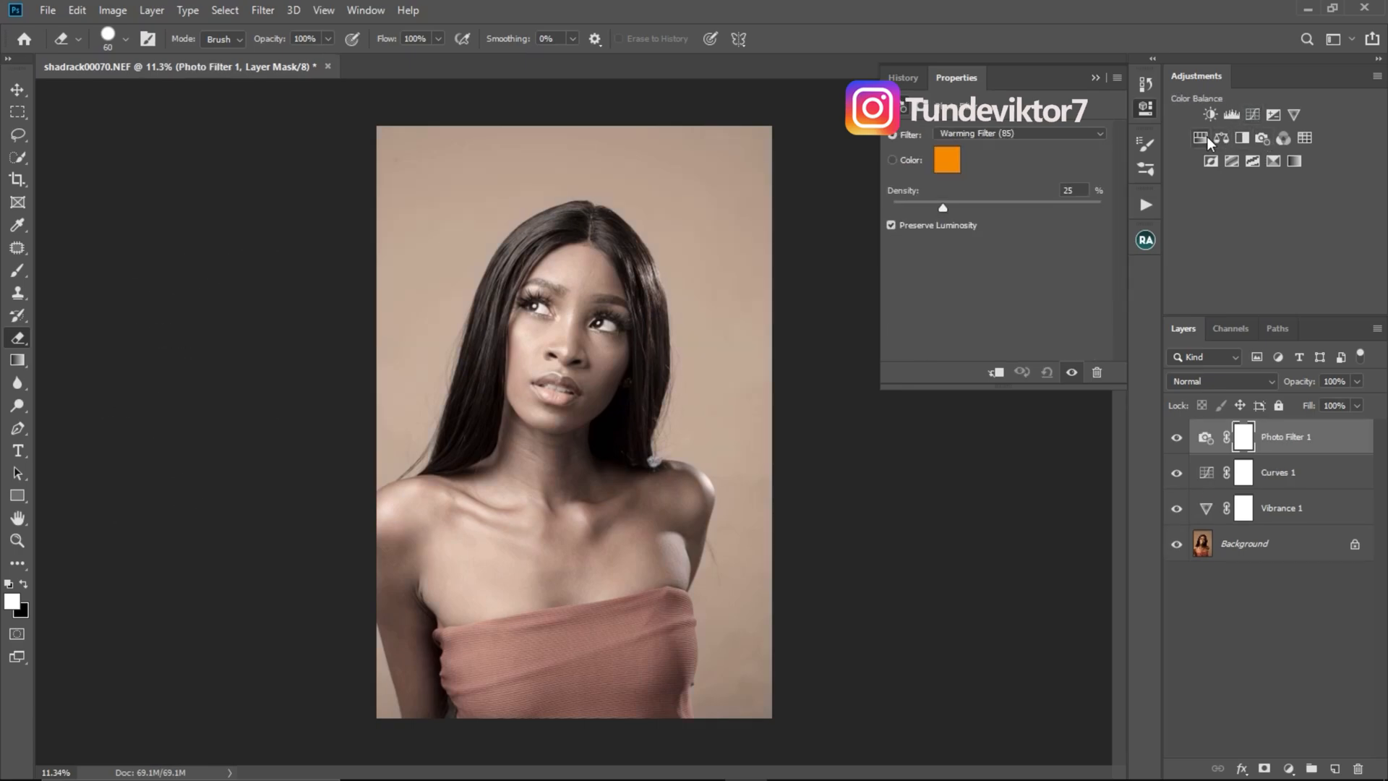
left_click(997, 135)
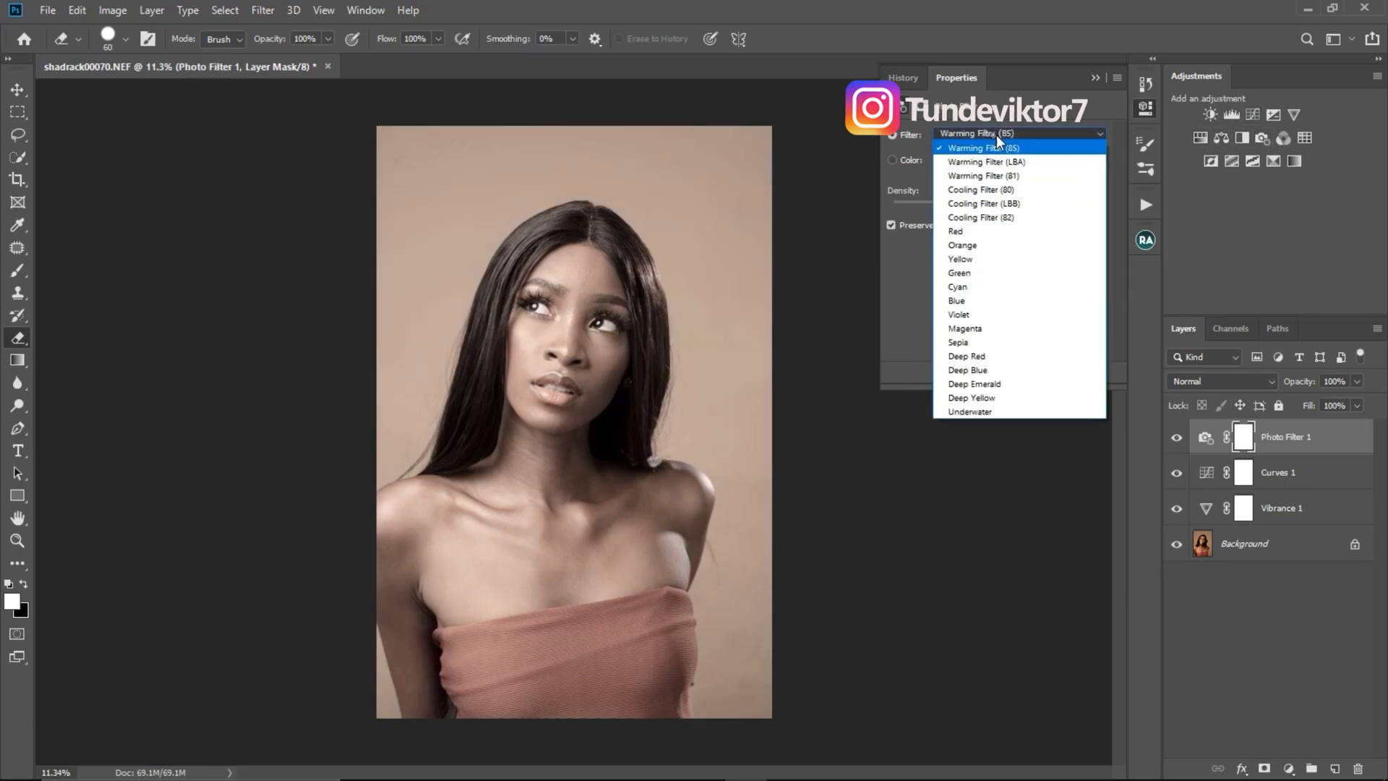
left_click(995, 217)
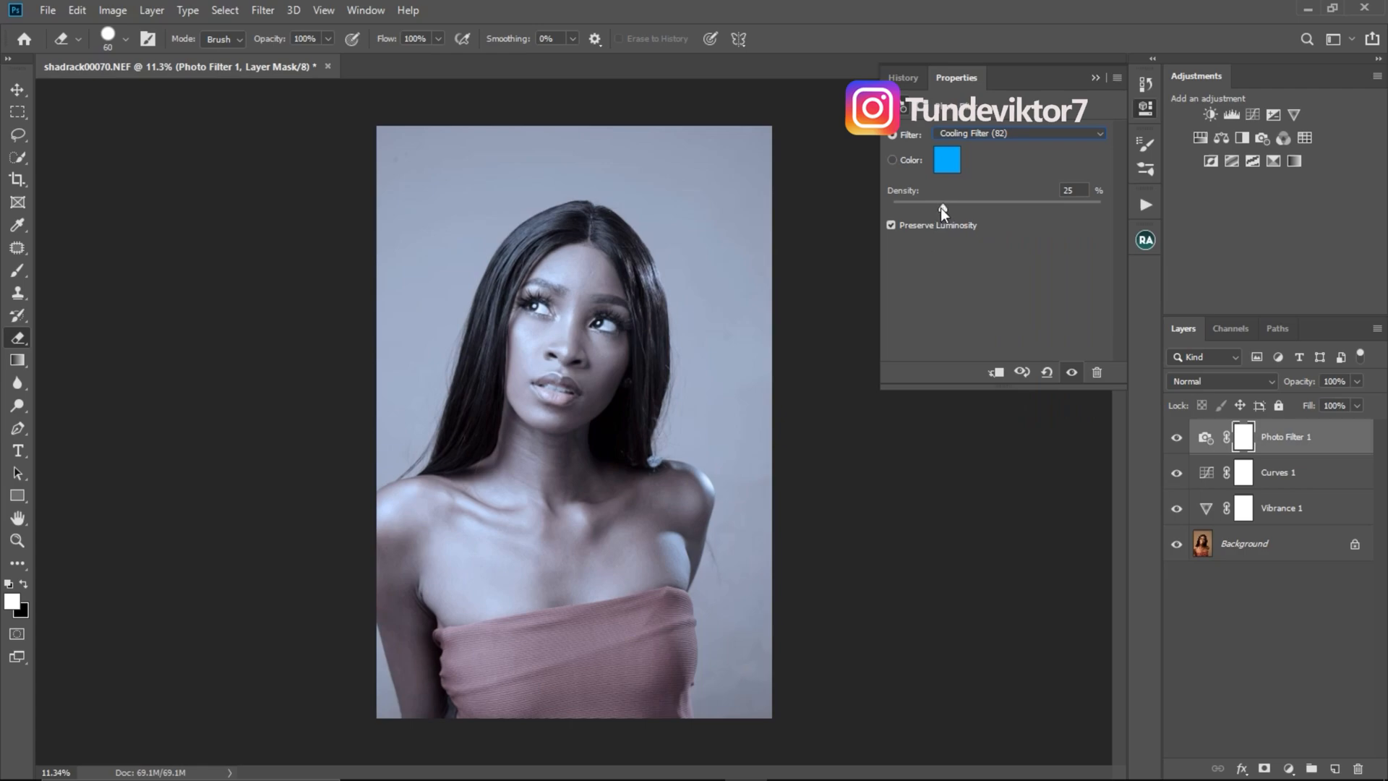
- Try Warming Filter (LBA) on the photo filter layer, and switch back to Cooling Filter (82)
left_click(980, 132)
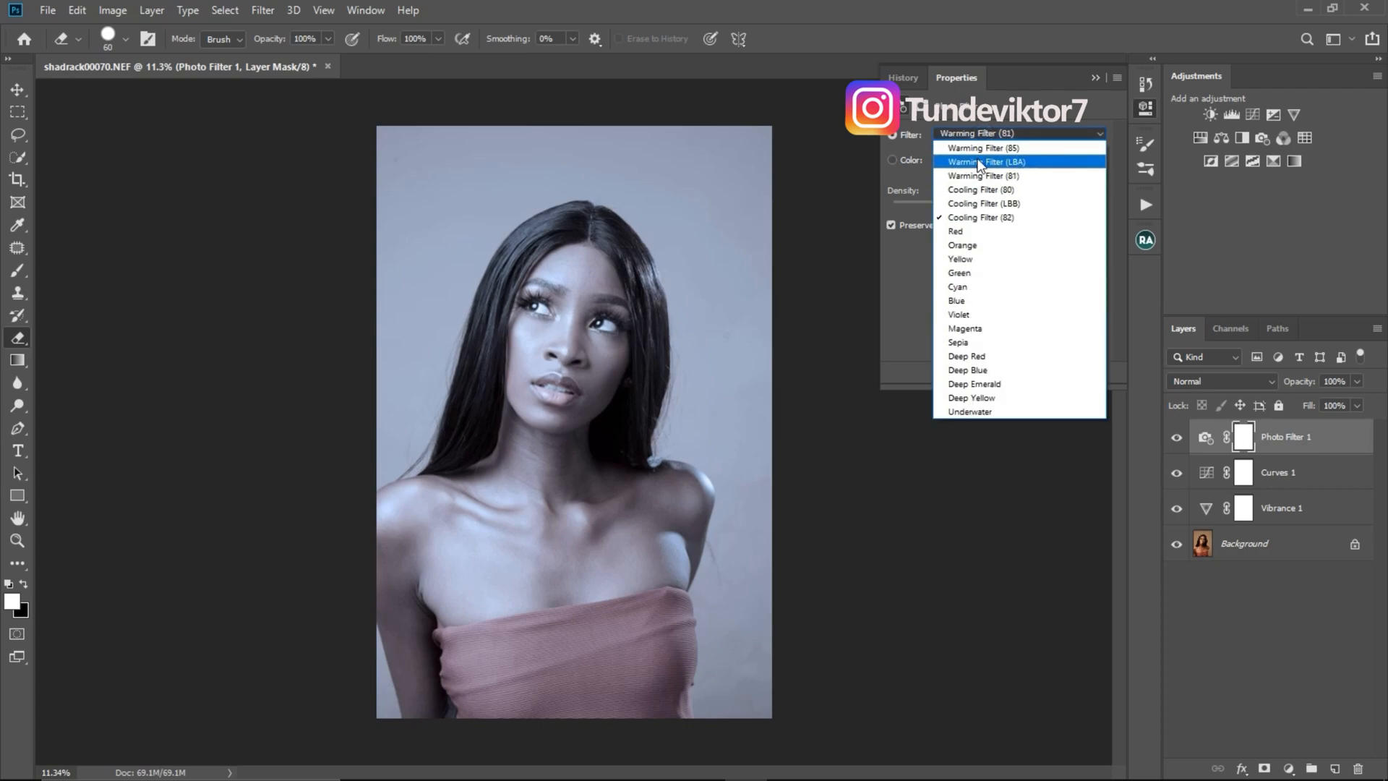
left_click(980, 162)
left_click(987, 135)
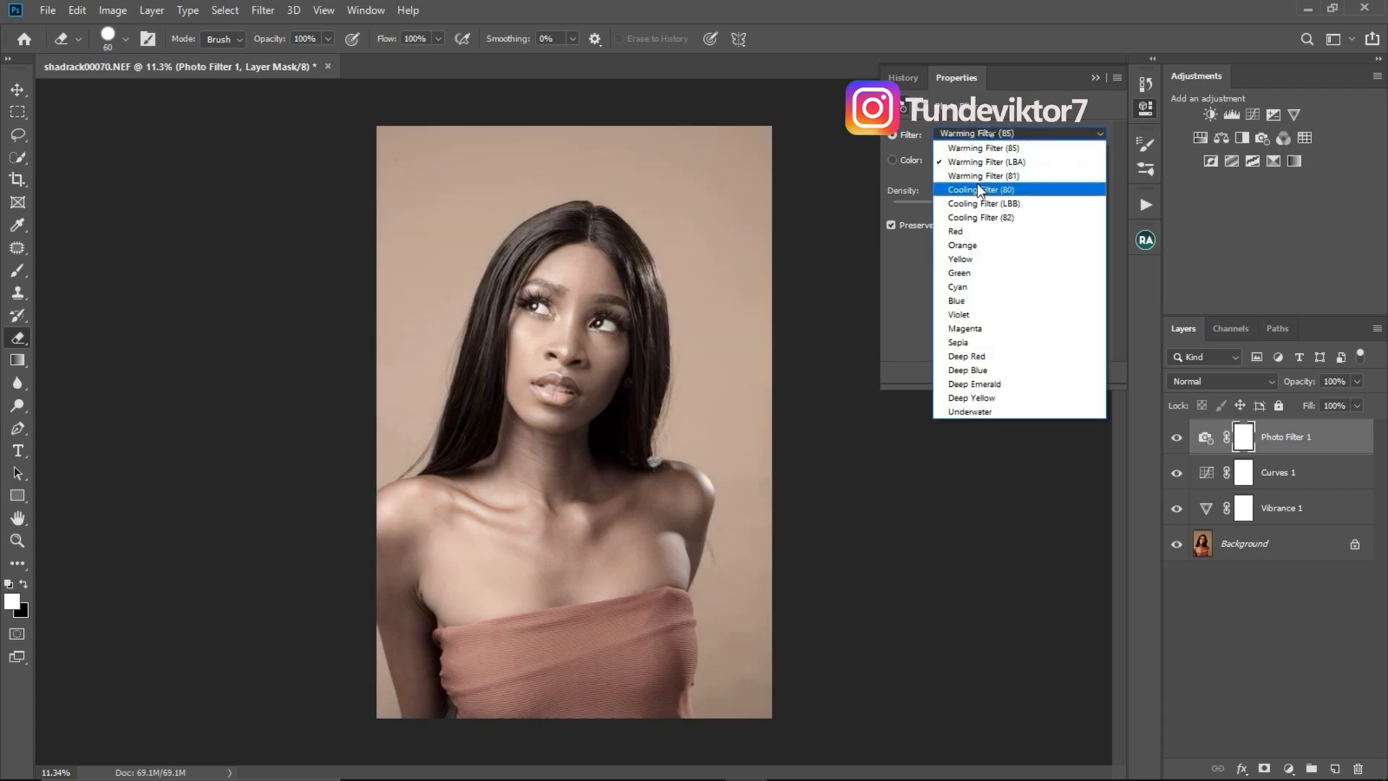
left_click(980, 213)
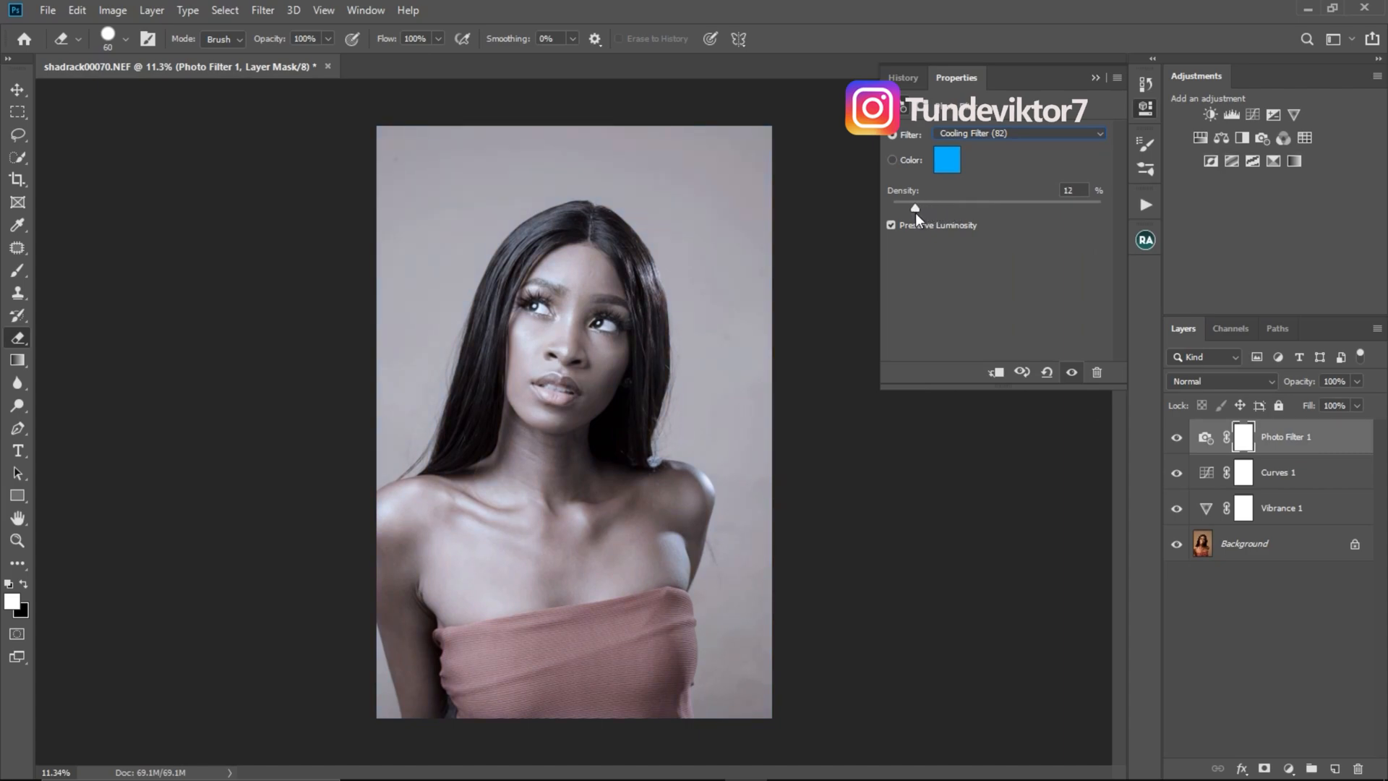
- Set the cooling photo filter's density to 7% and bring back the list of recorded actions
left_click_drag(913, 213, 909, 214)
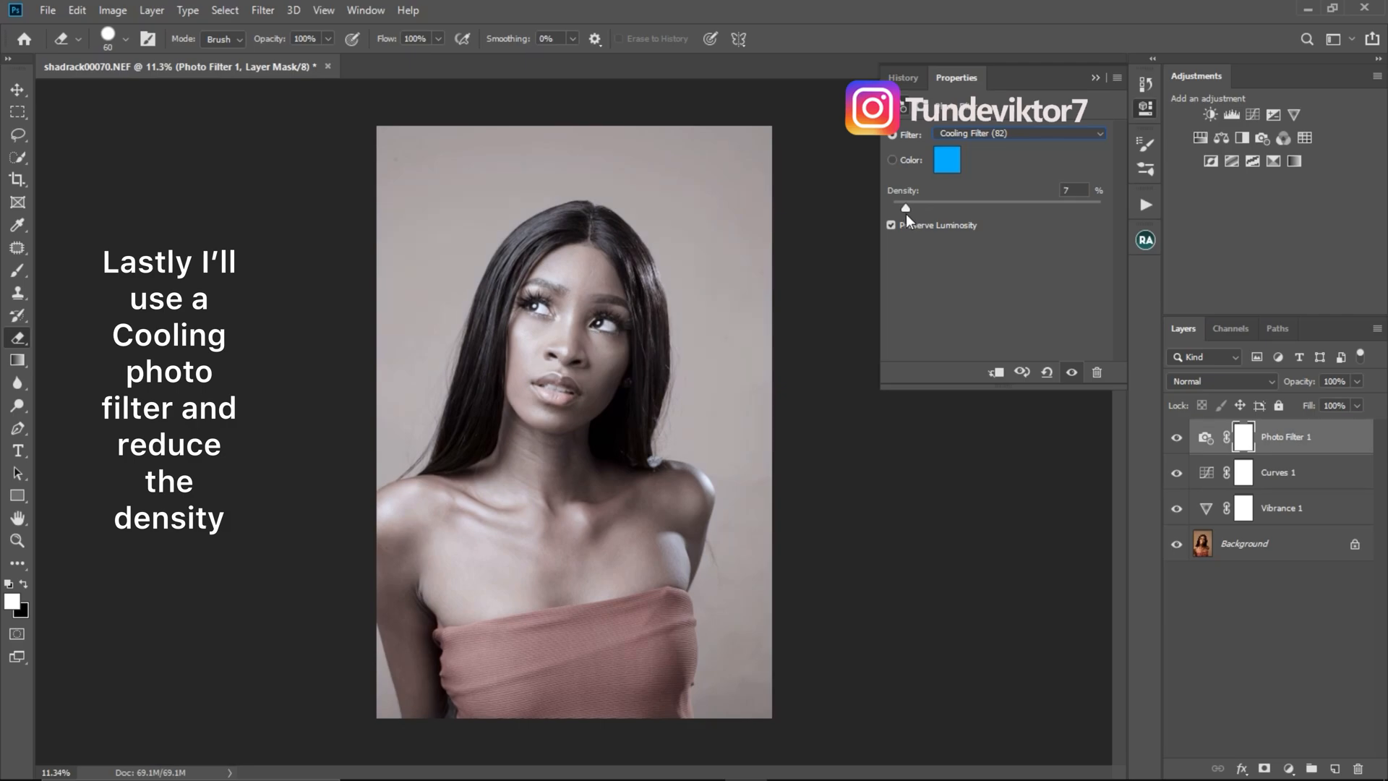
left_click(1073, 190)
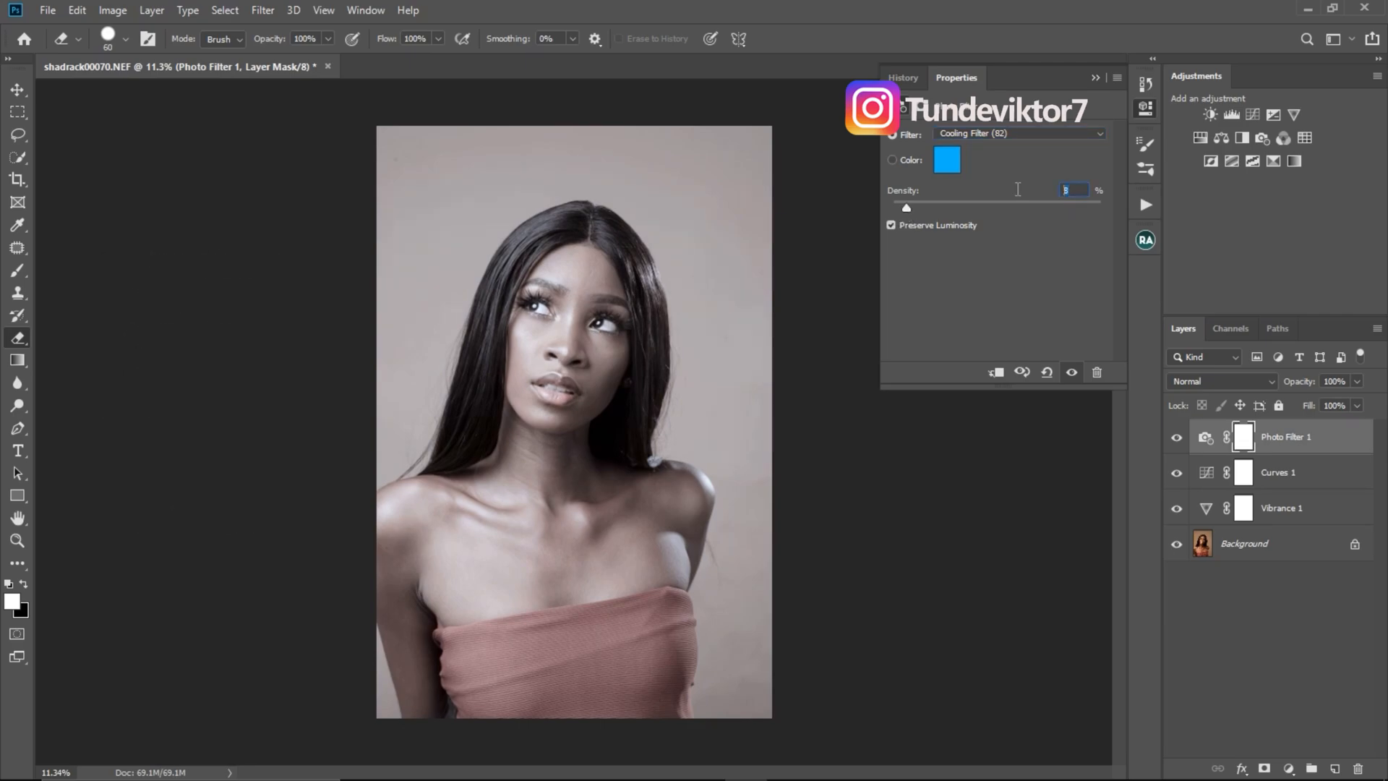
type("7")
key("Return")
left_click(1094, 78)
left_click(1142, 206)
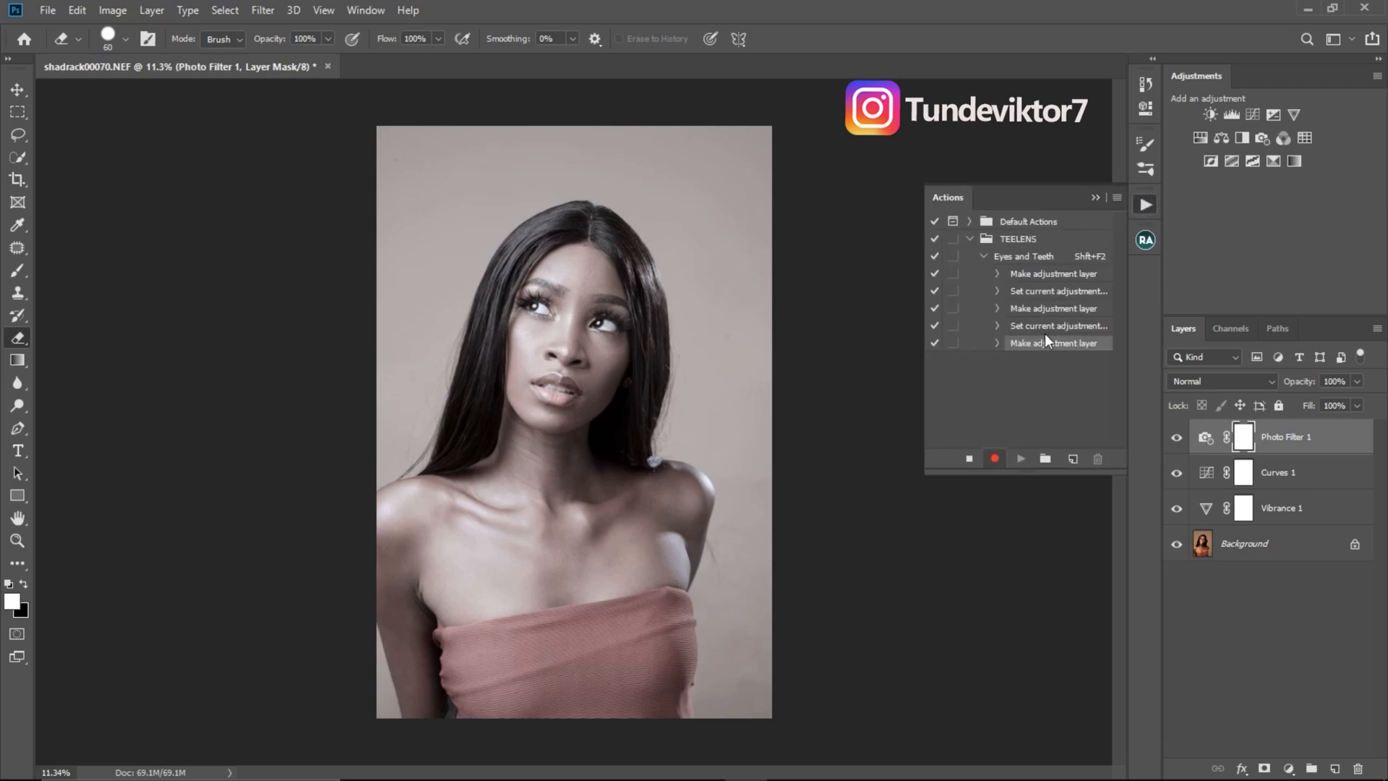
- Try selecting the Photo Filter, Curves and Vibrance layers, first as a range and again one by one
key("ctrl")
key("shift")
left_click(1305, 514, "shift")
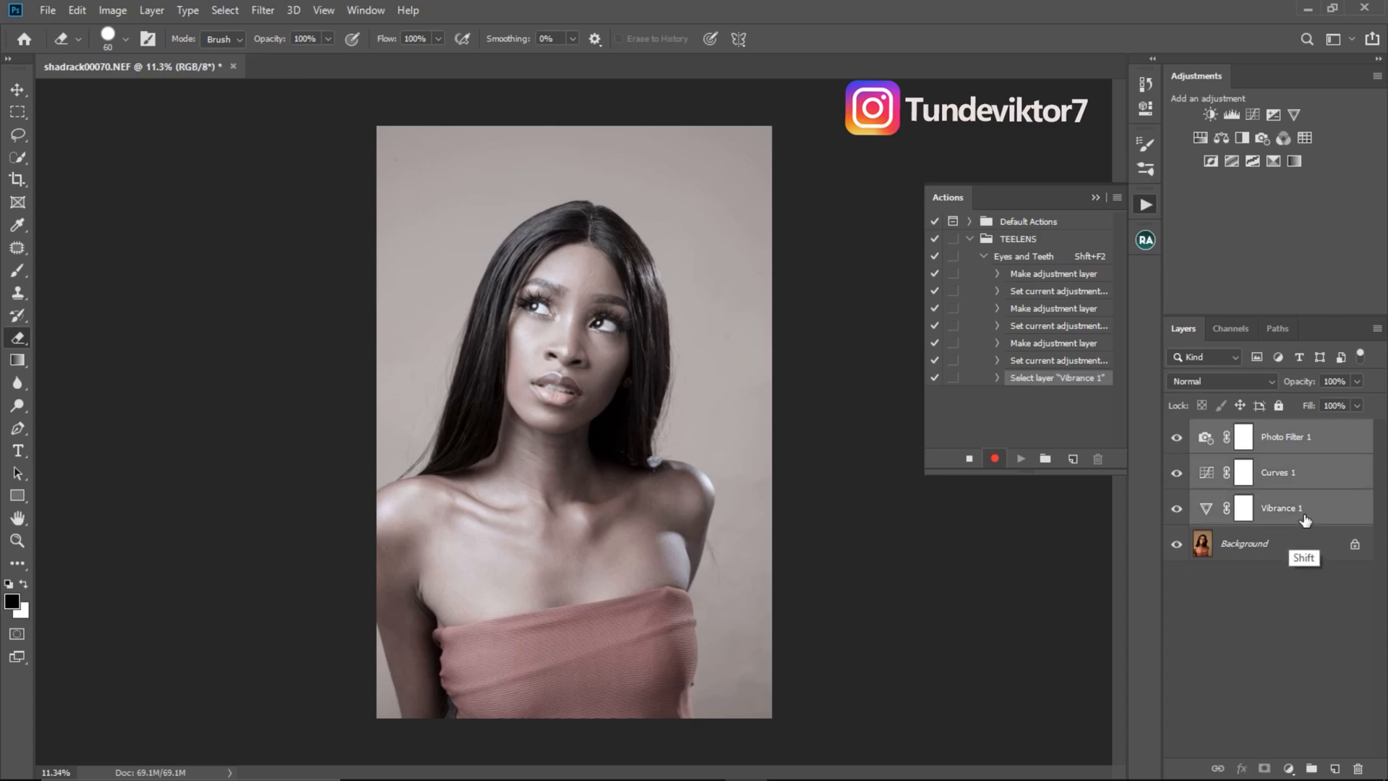
left_click(1317, 445)
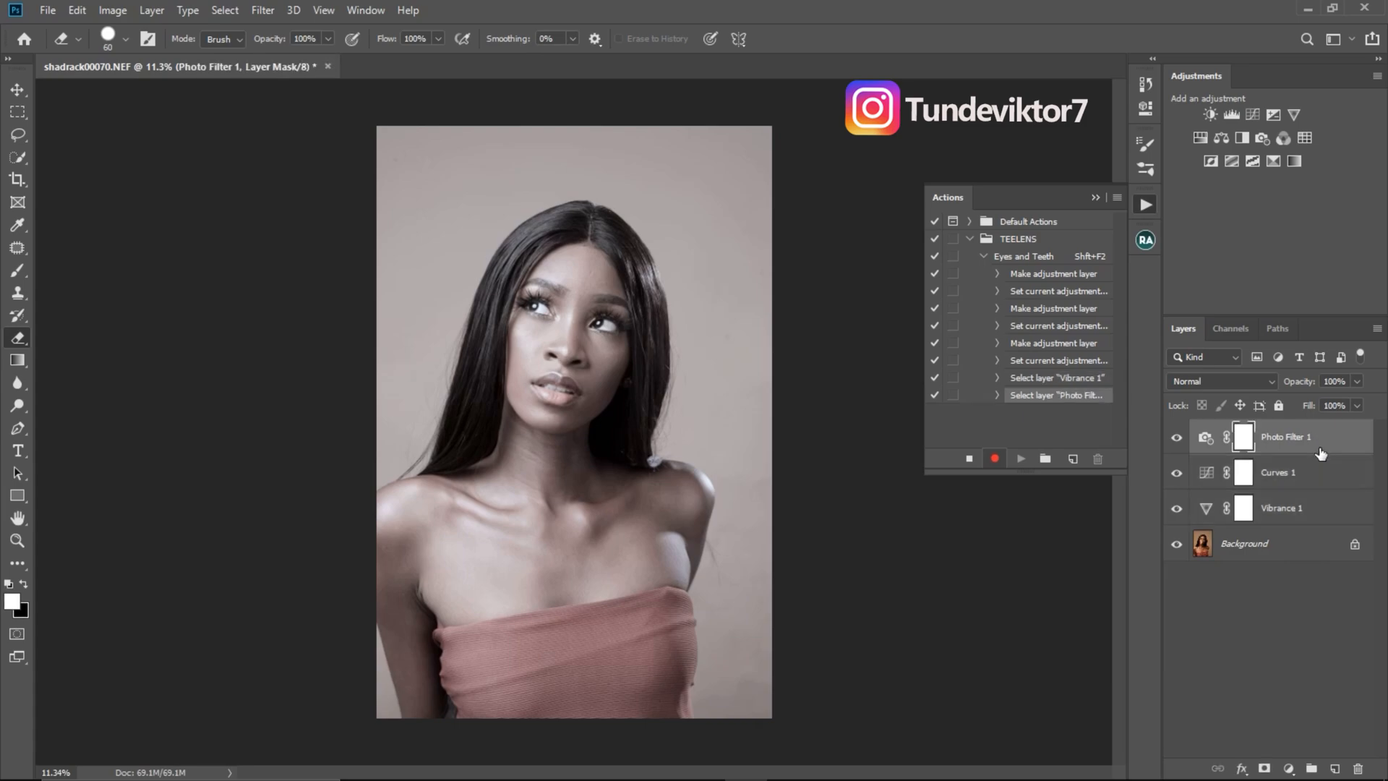
left_click(1316, 477, "ctrl")
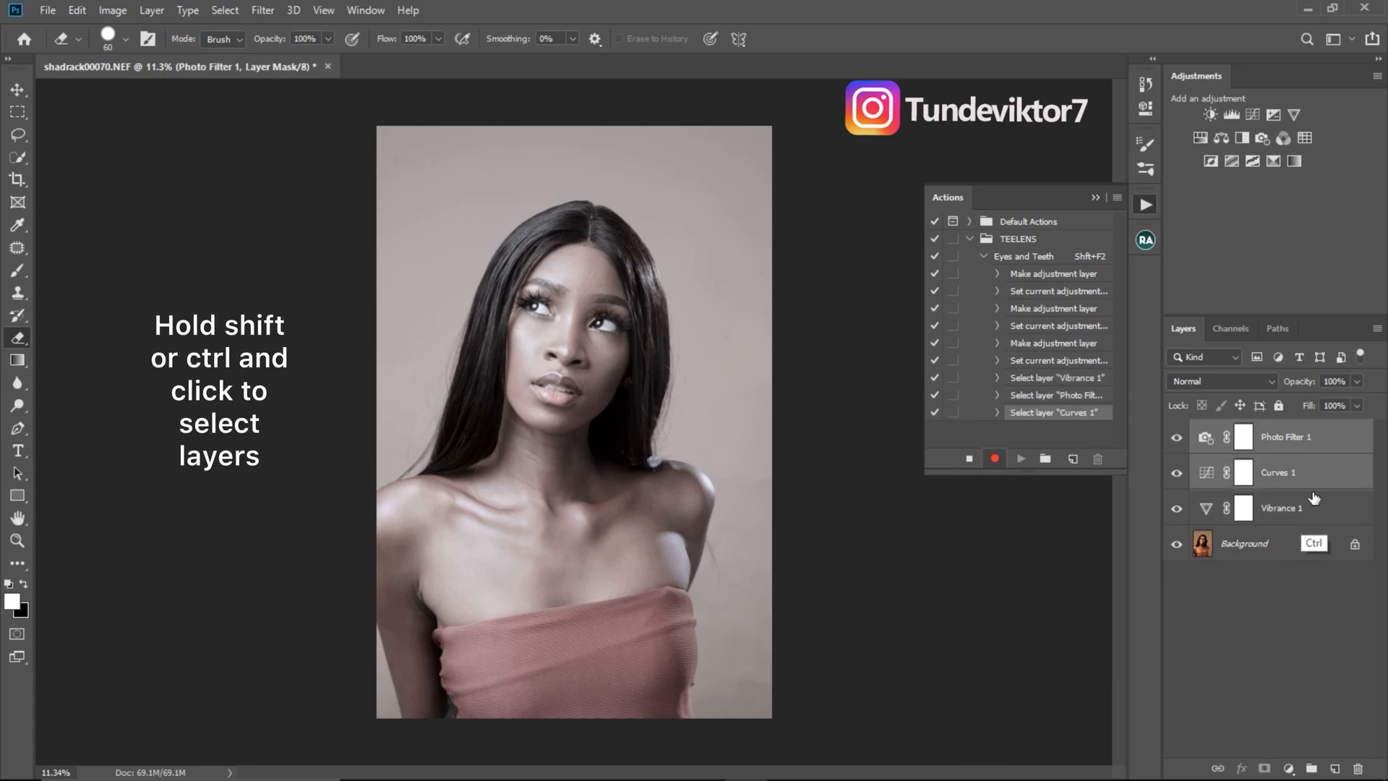
left_click(1315, 509, "ctrl")
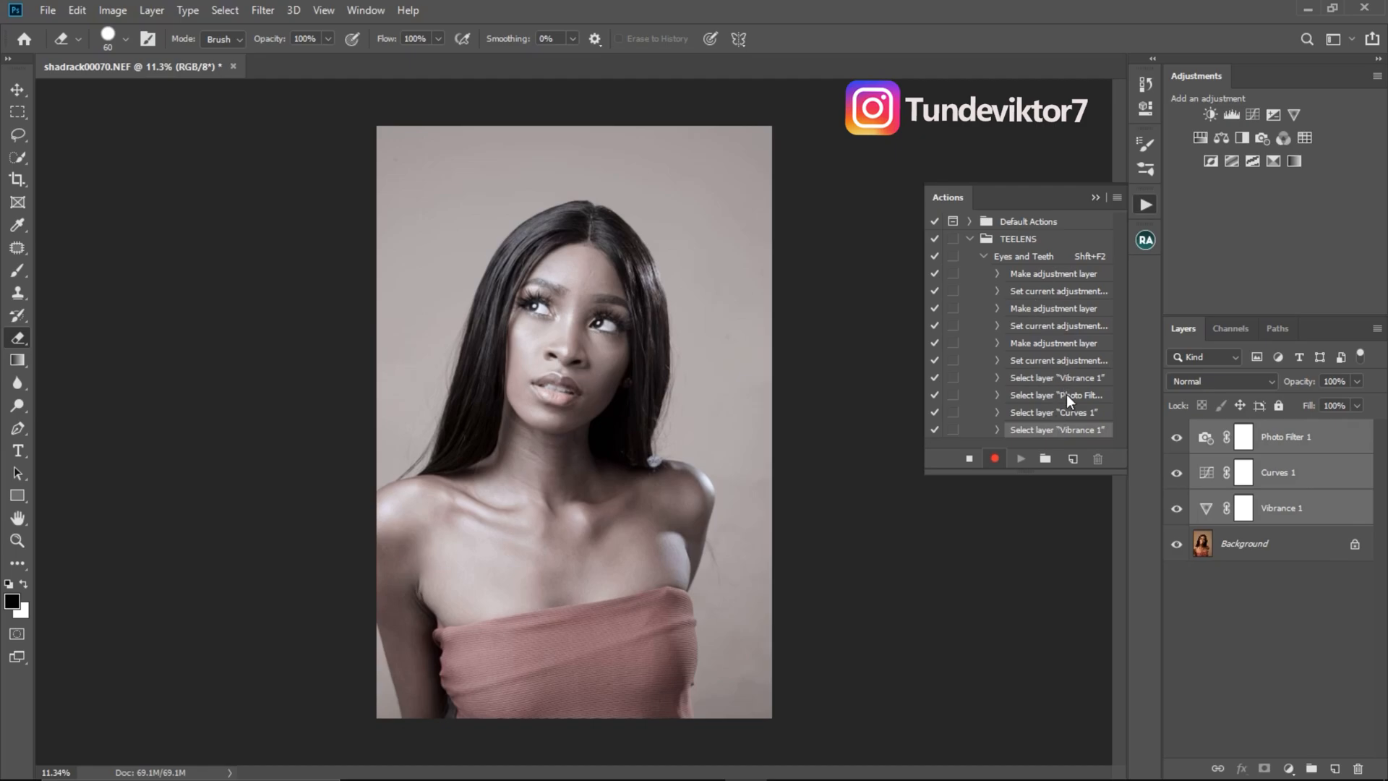
- Select the Photo Filter, Curves and Vibrance adjustment layers, combine them into one layer group and check its contents
left_click(1339, 440)
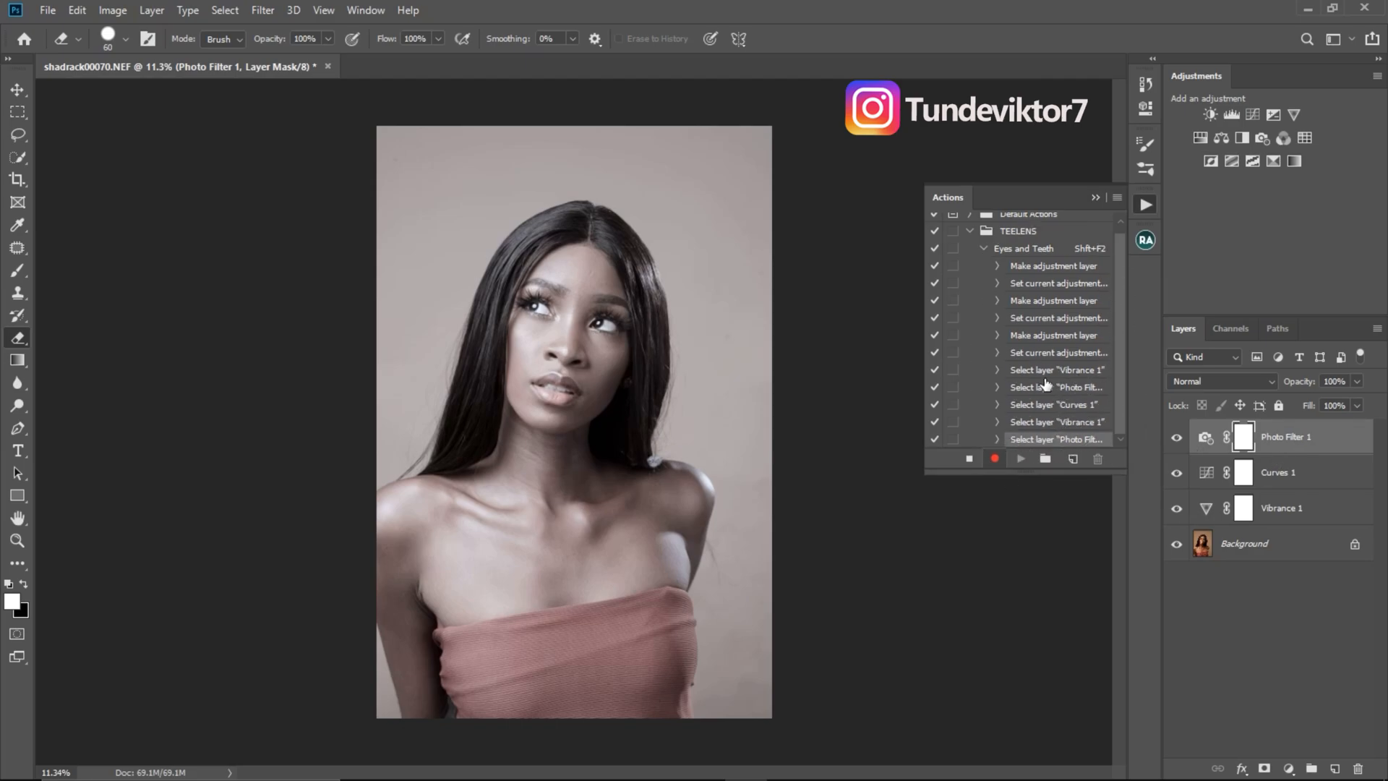
left_click(1298, 478, "ctrl")
left_click(1301, 509, "ctrl")
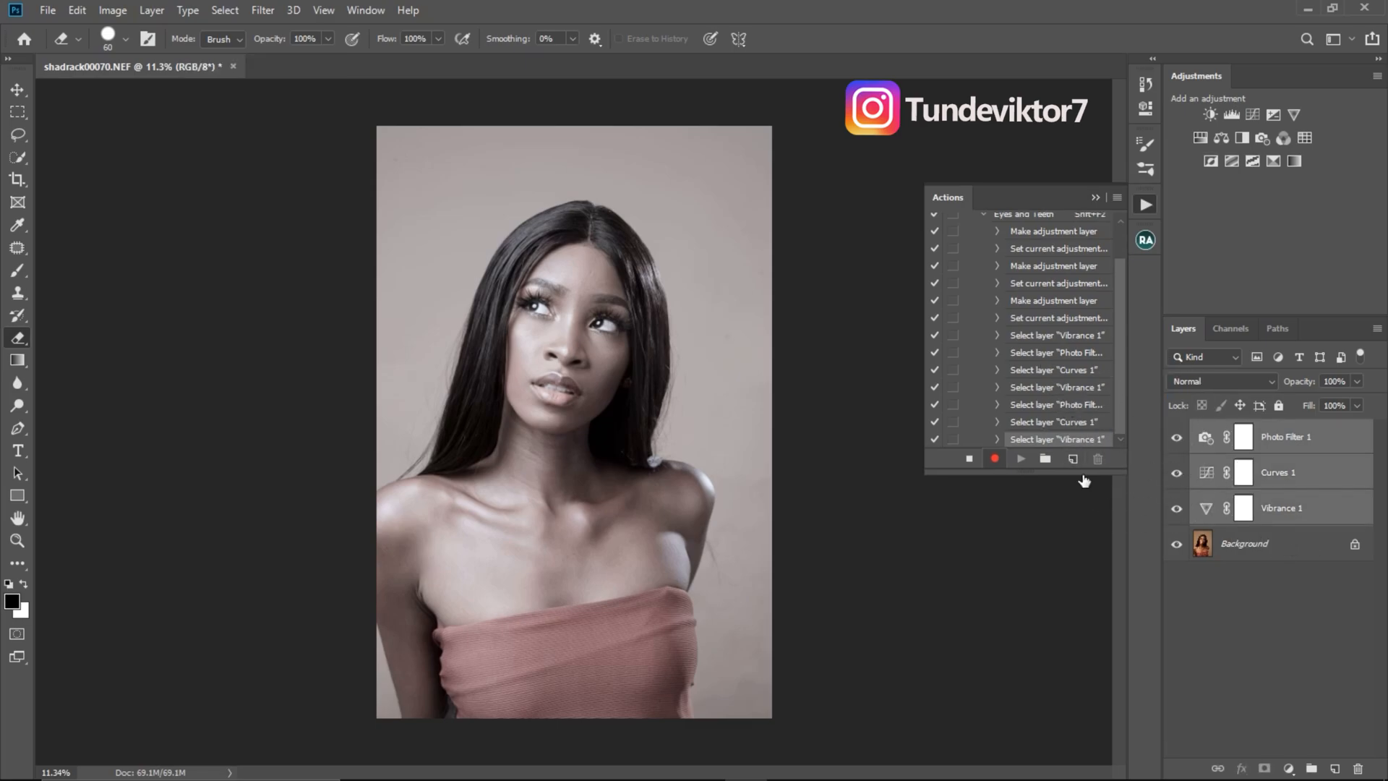
key("ctrl+g")
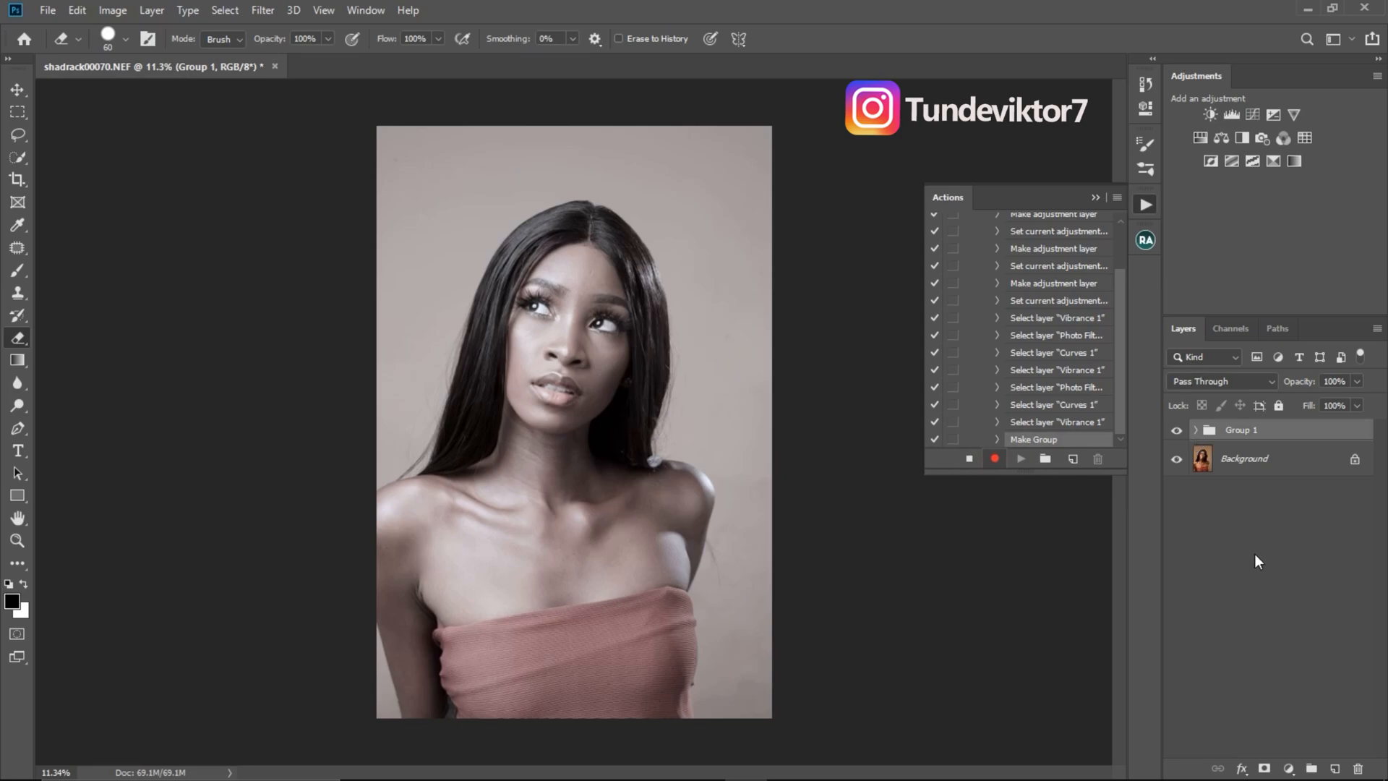
left_click(1196, 431)
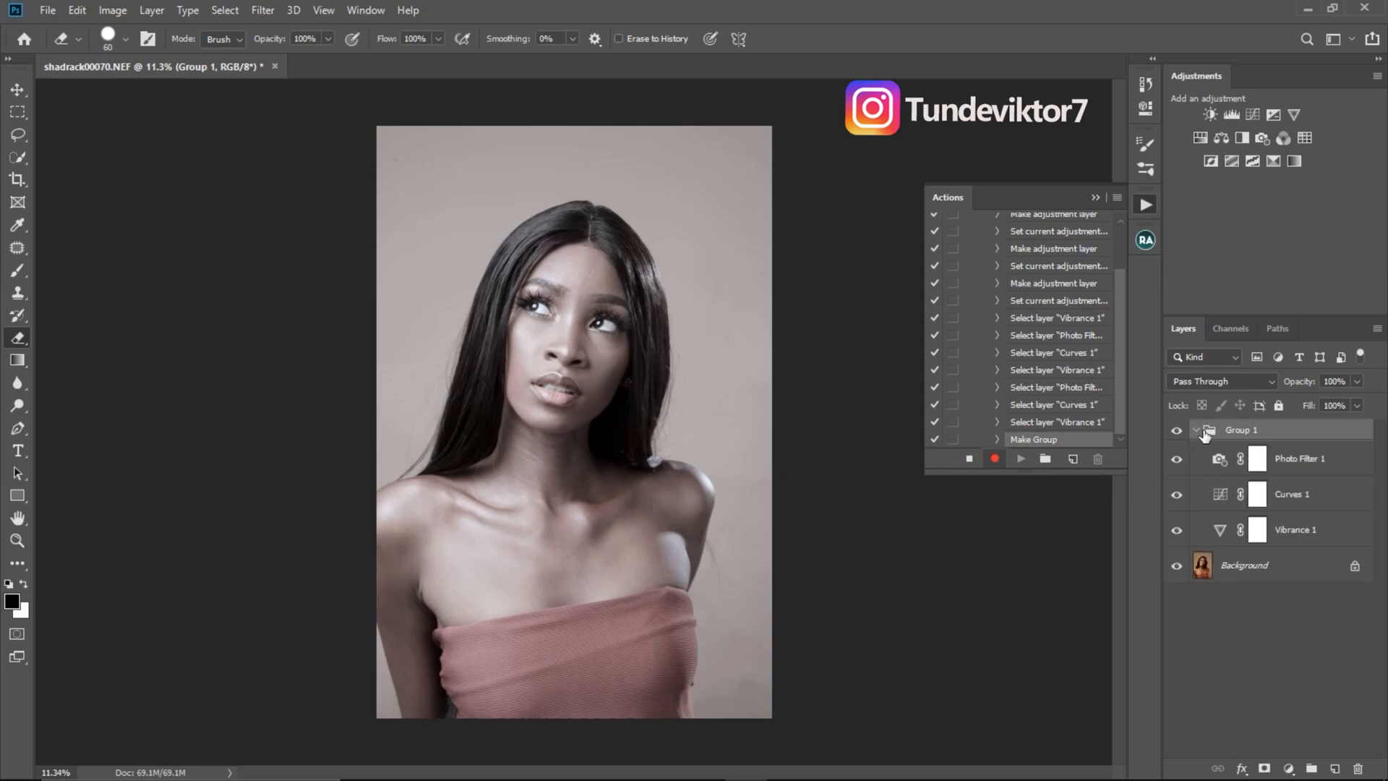
left_click(1195, 432)
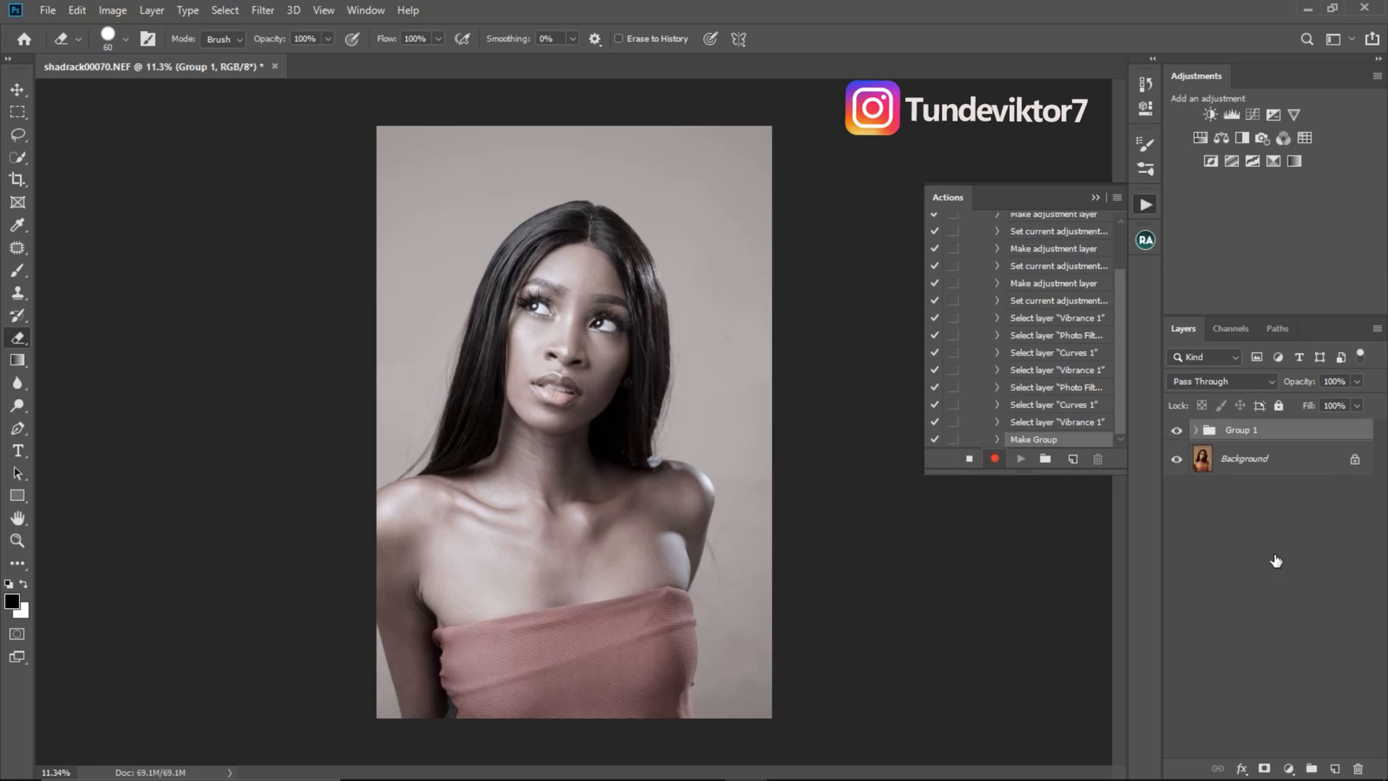
- Add a layer mask to the group and invert it to black, with the Brush tool picked at size 100
left_click(1264, 768)
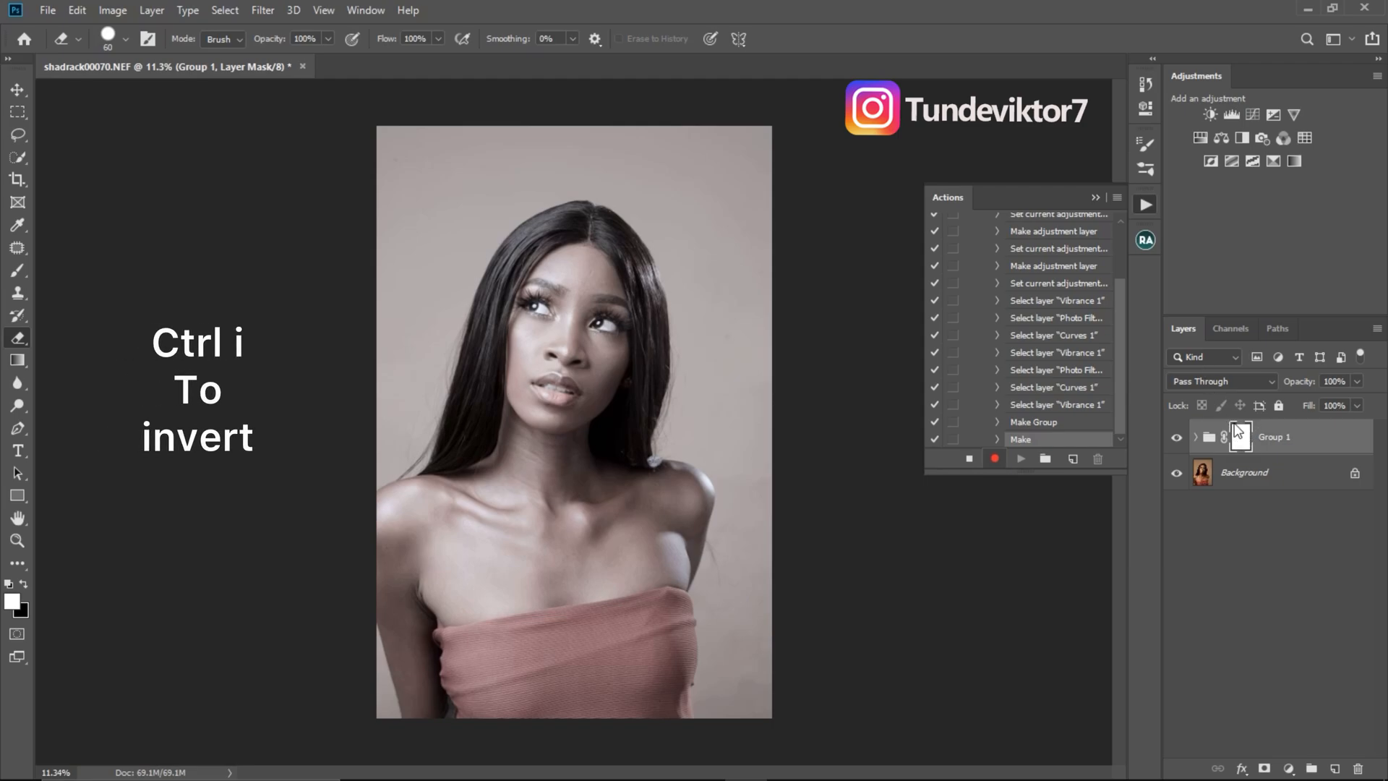
key("ctrl+i")
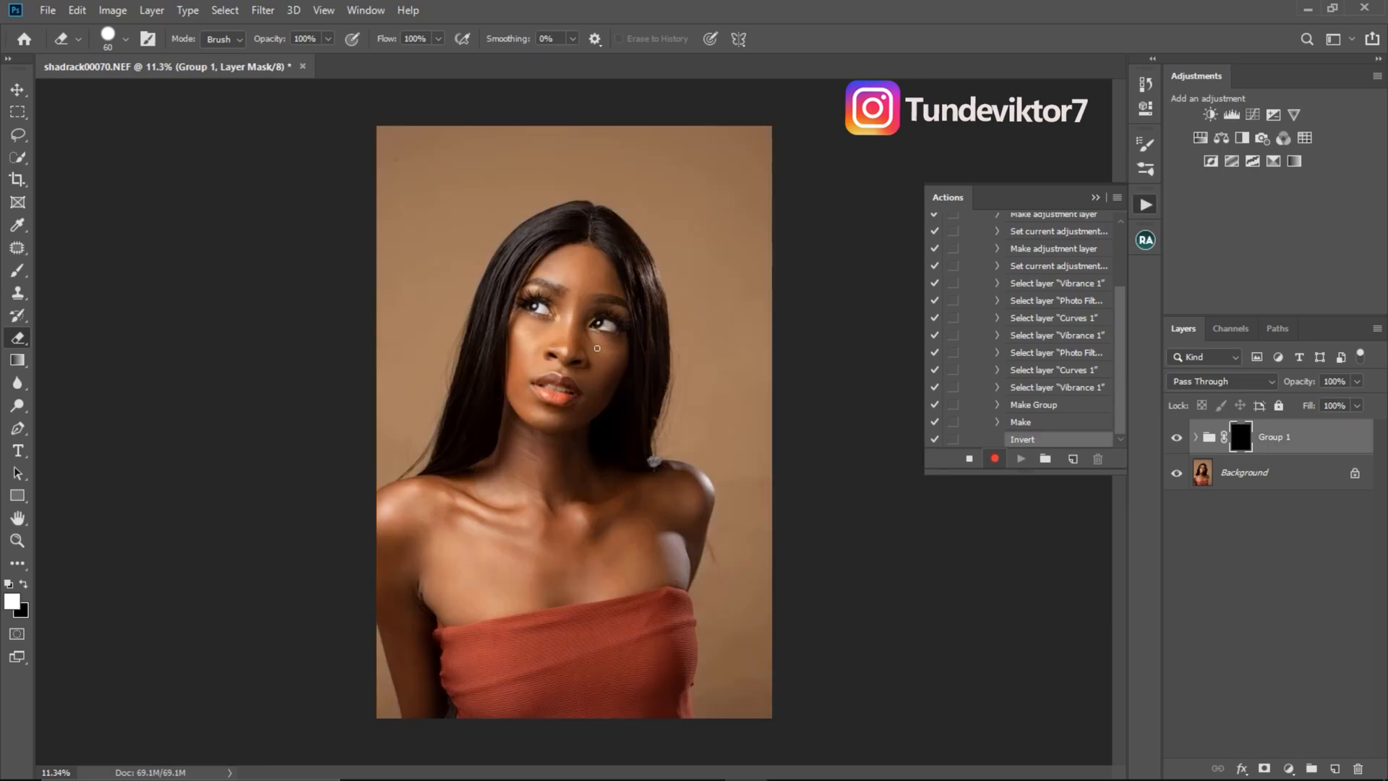
left_click(18, 272)
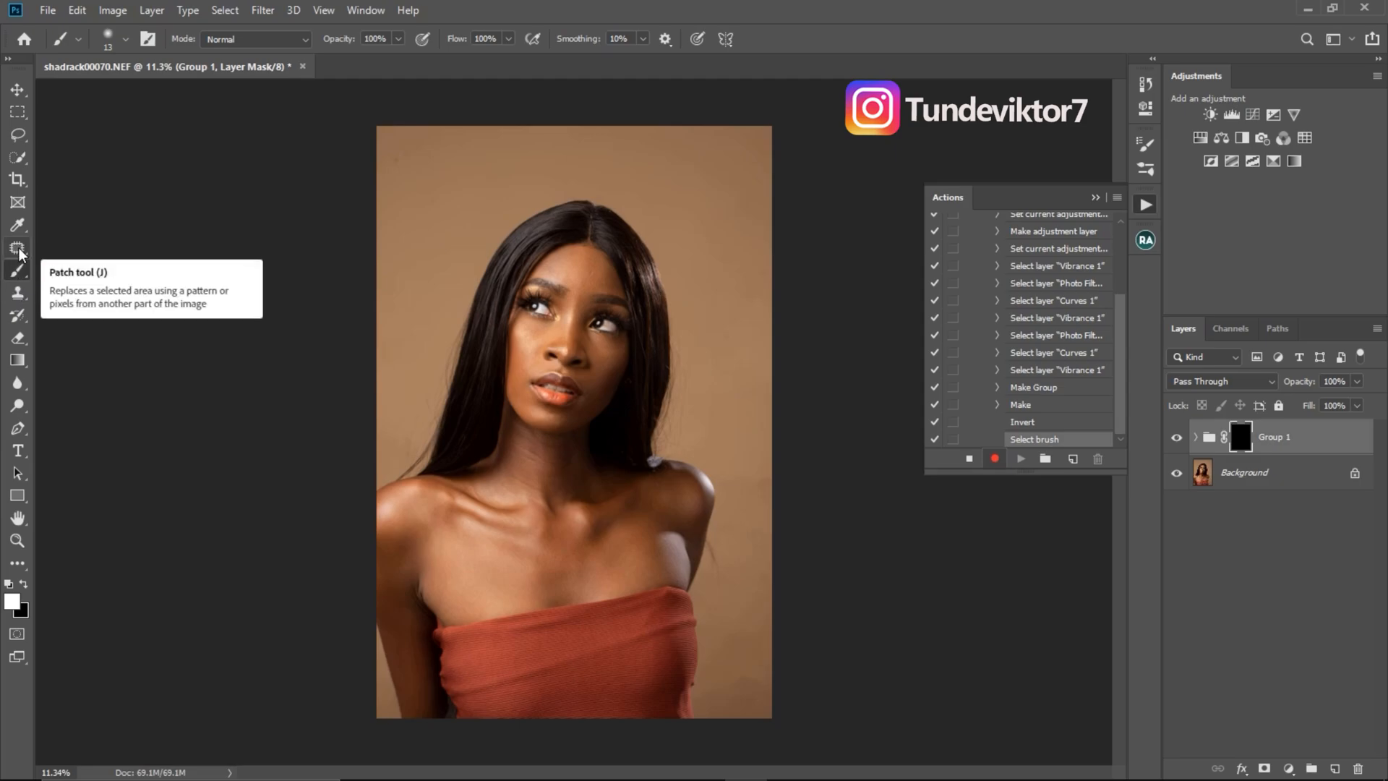
left_click(18, 250)
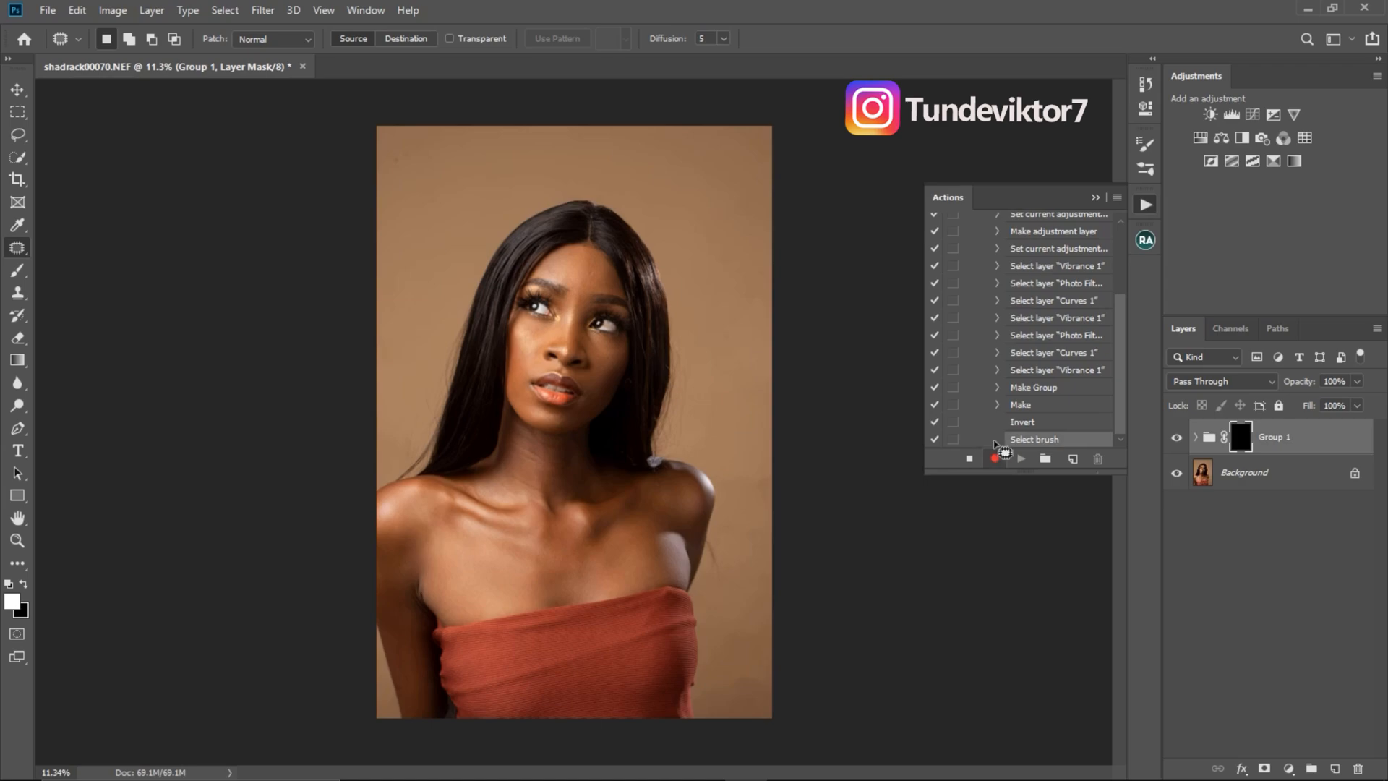
left_click(19, 271)
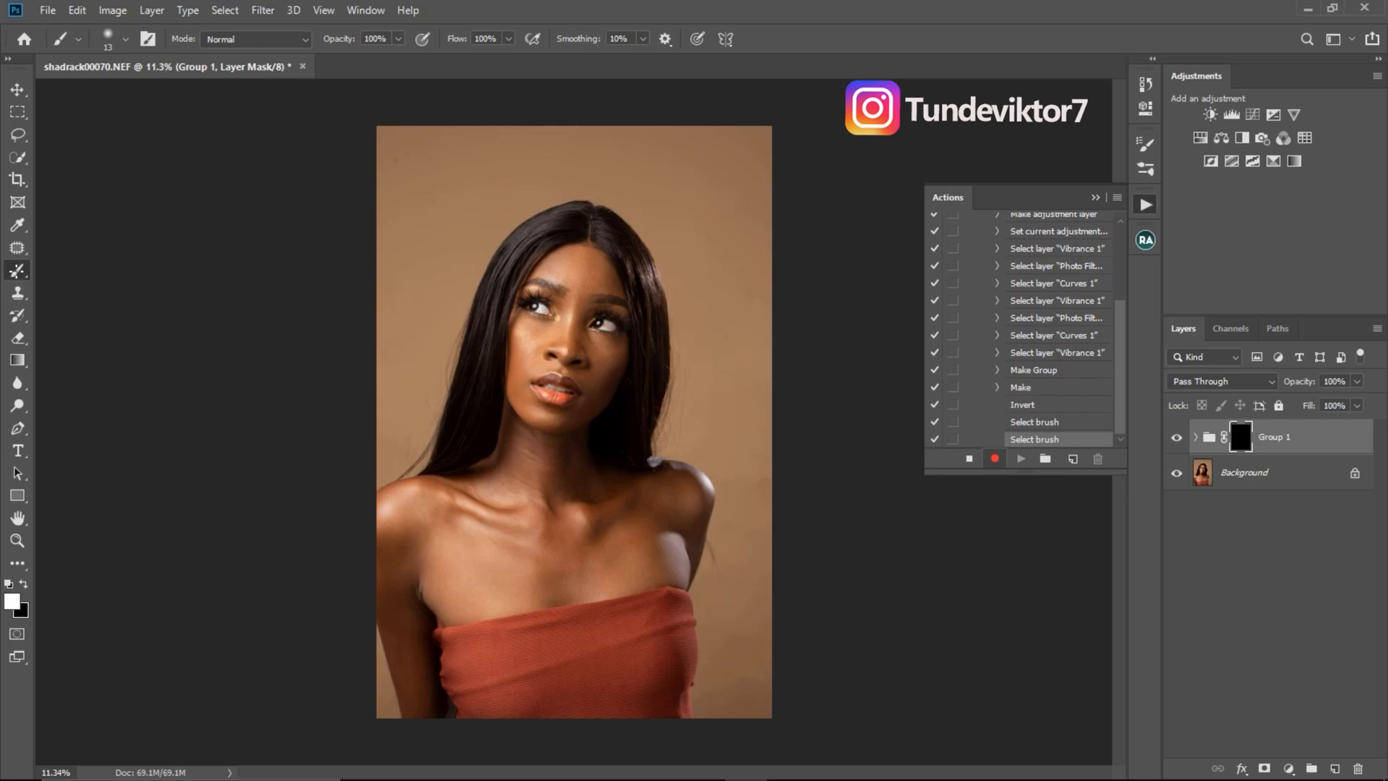
key("bracketright")
key("bracketright")
- Stop recording the action and switch the actions list to Button Mode
left_click(971, 459)
left_click(1117, 198)
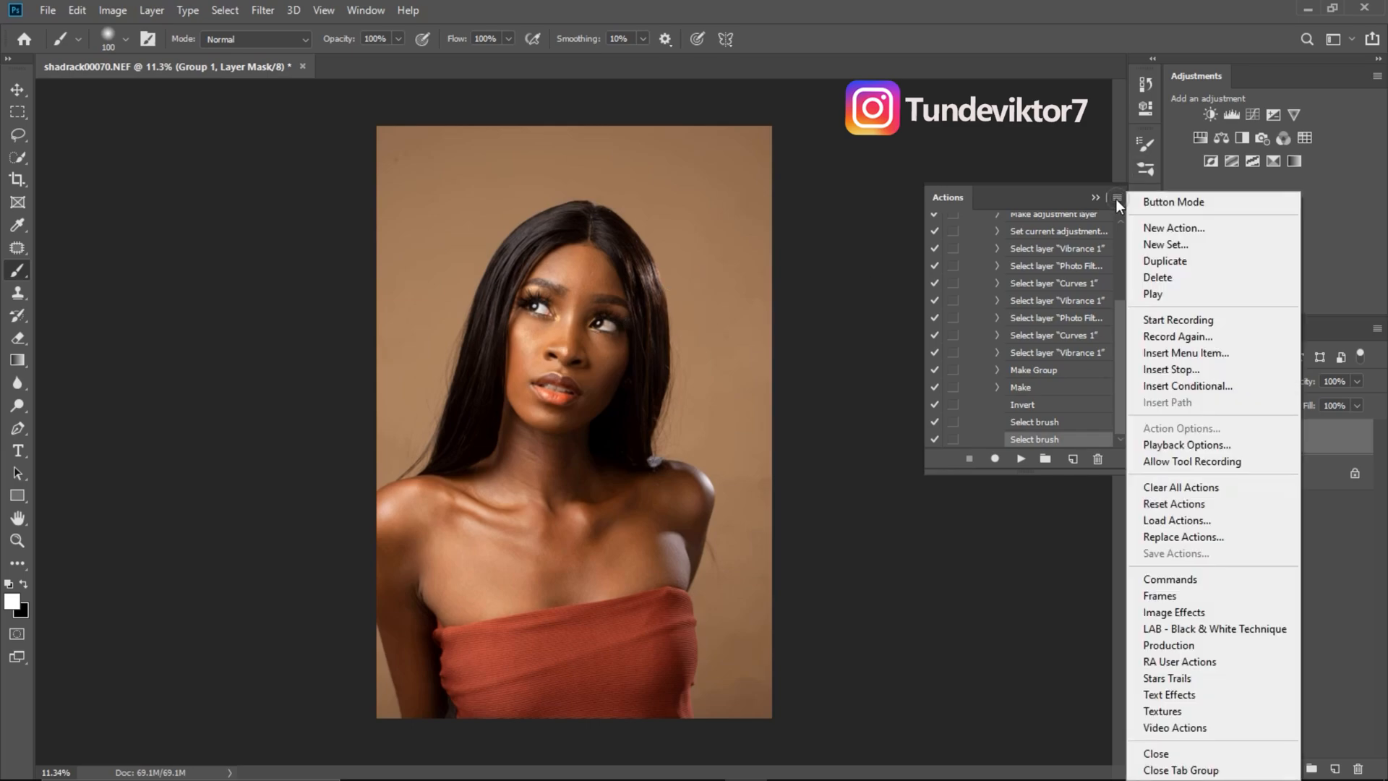
left_click(1170, 203)
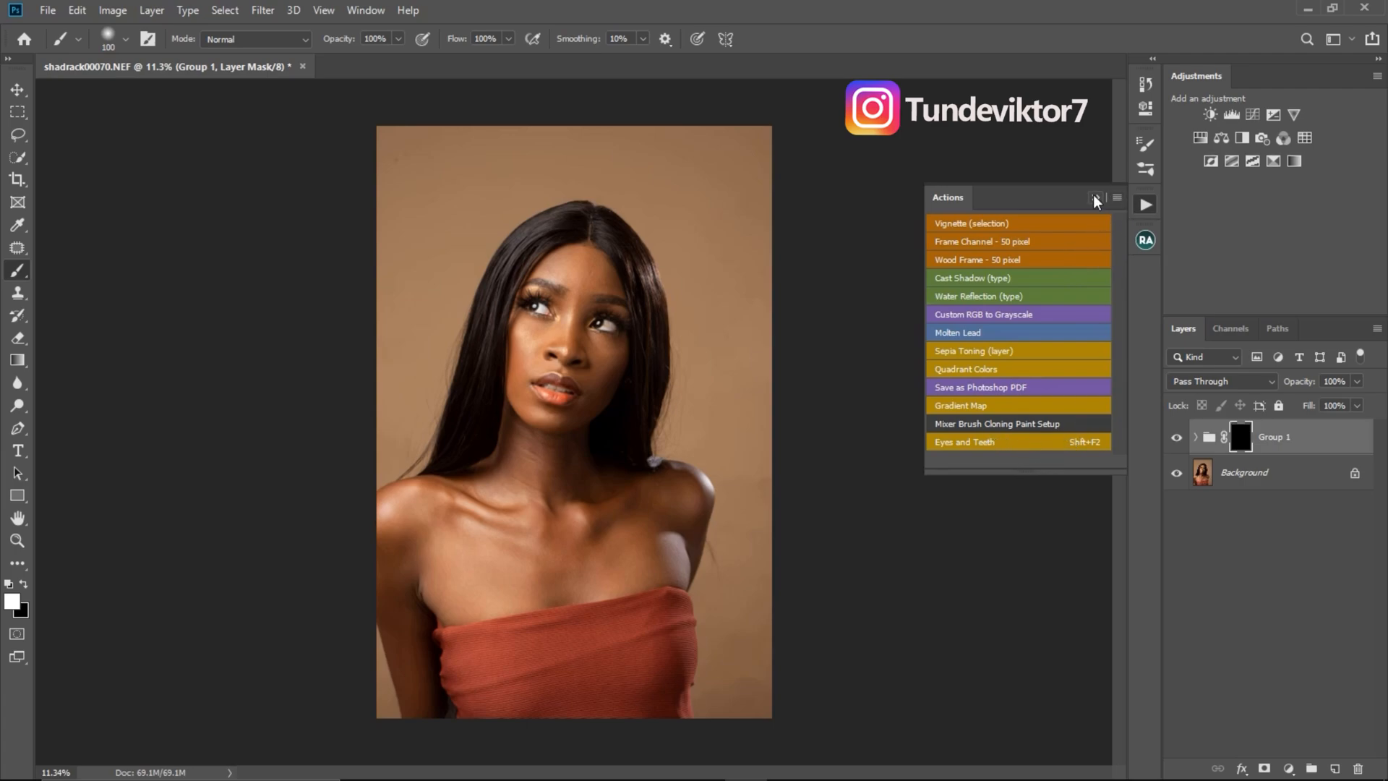
left_click(1145, 206)
left_click(1144, 206)
- Paint white on the group's mask over the whites of both eyes, using brush sizes 40 and 45
key("z")
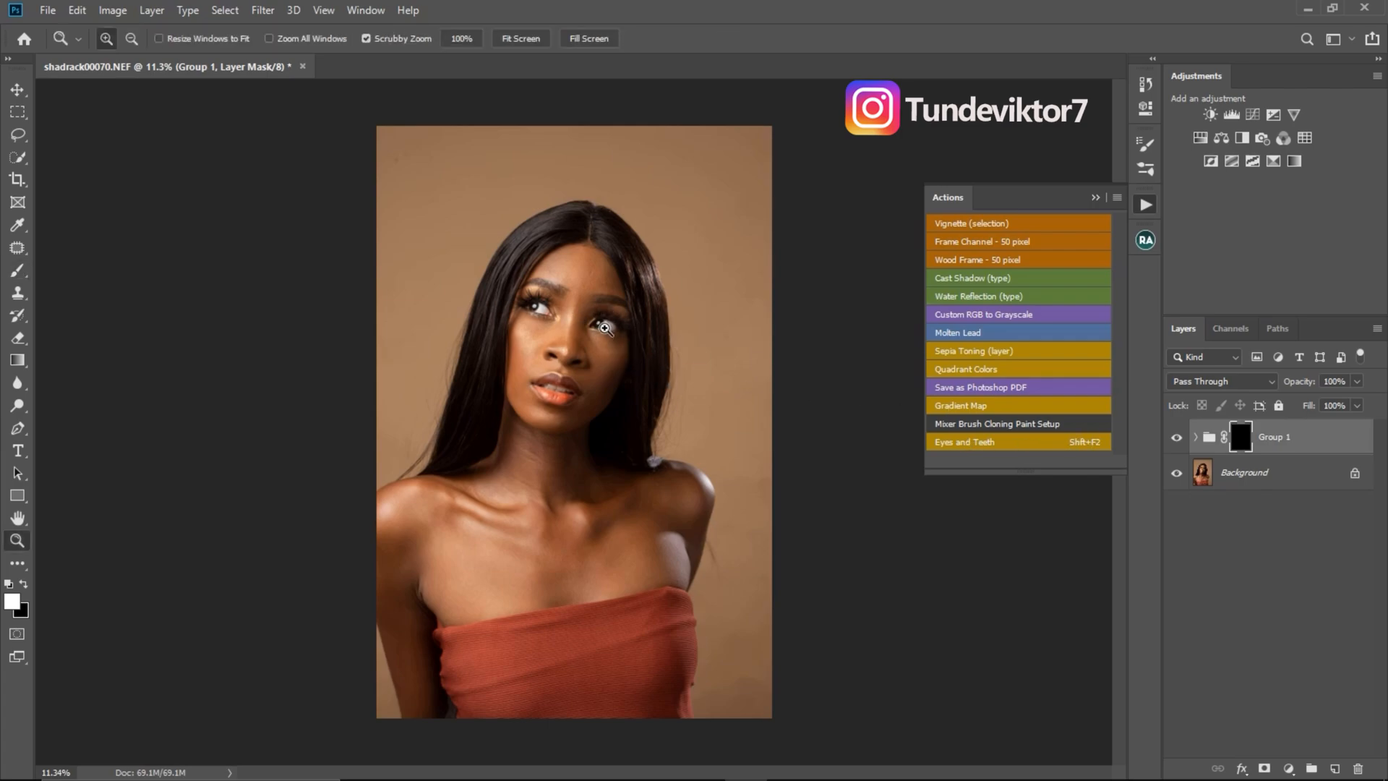
left_click_drag(606, 326, 694, 367)
key("b")
key("bracketleft")
key("bracketleft")
key("bracketleft")
key("bracketleft")
key("bracketleft")
key("bracketleft")
mouse_move(601, 344)
left_mouse_down()
mouse_move(587, 331)
mouse_move(611, 321)
mouse_move(623, 341)
mouse_move(592, 340)
mouse_move(609, 327)
mouse_move(610, 345)
left_mouse_up()
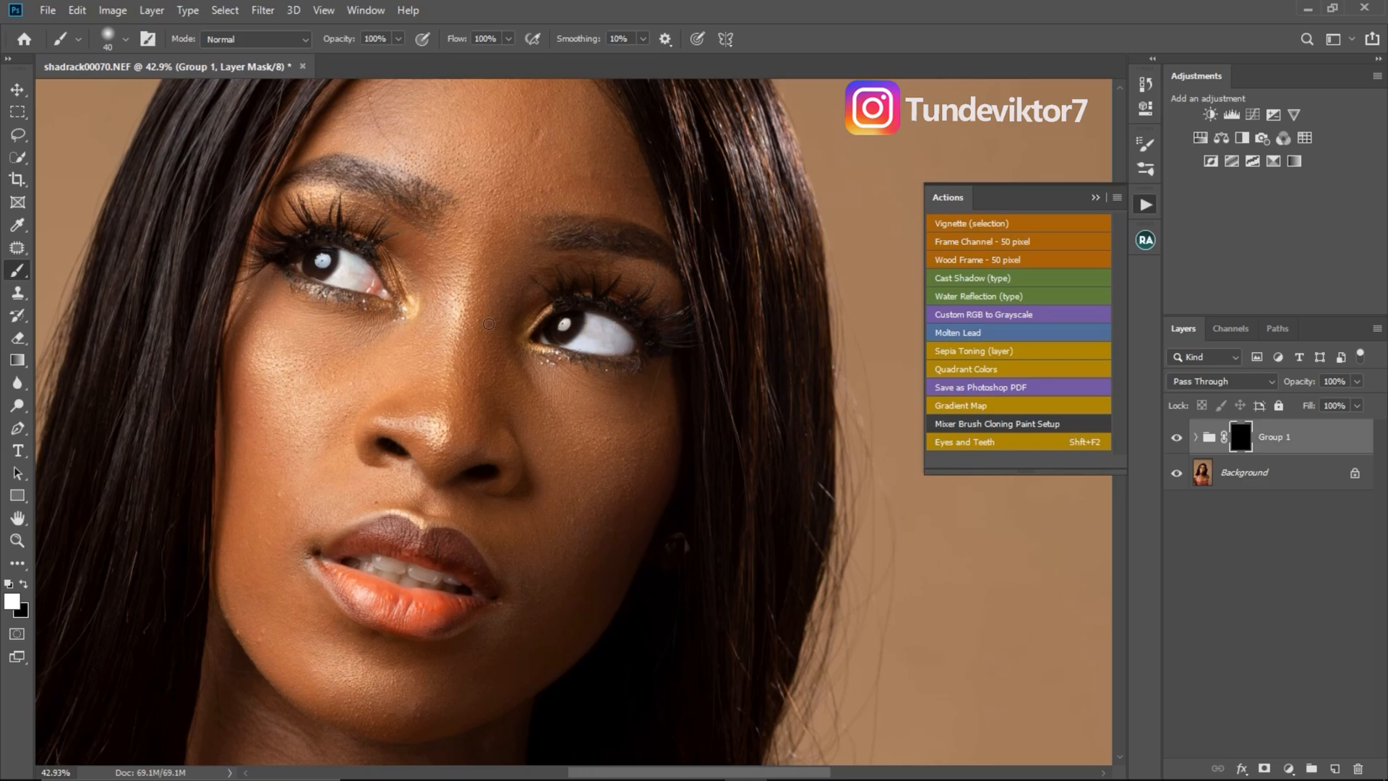
key("bracketright")
key("bracketright")
left_click_drag(342, 276, 372, 277)
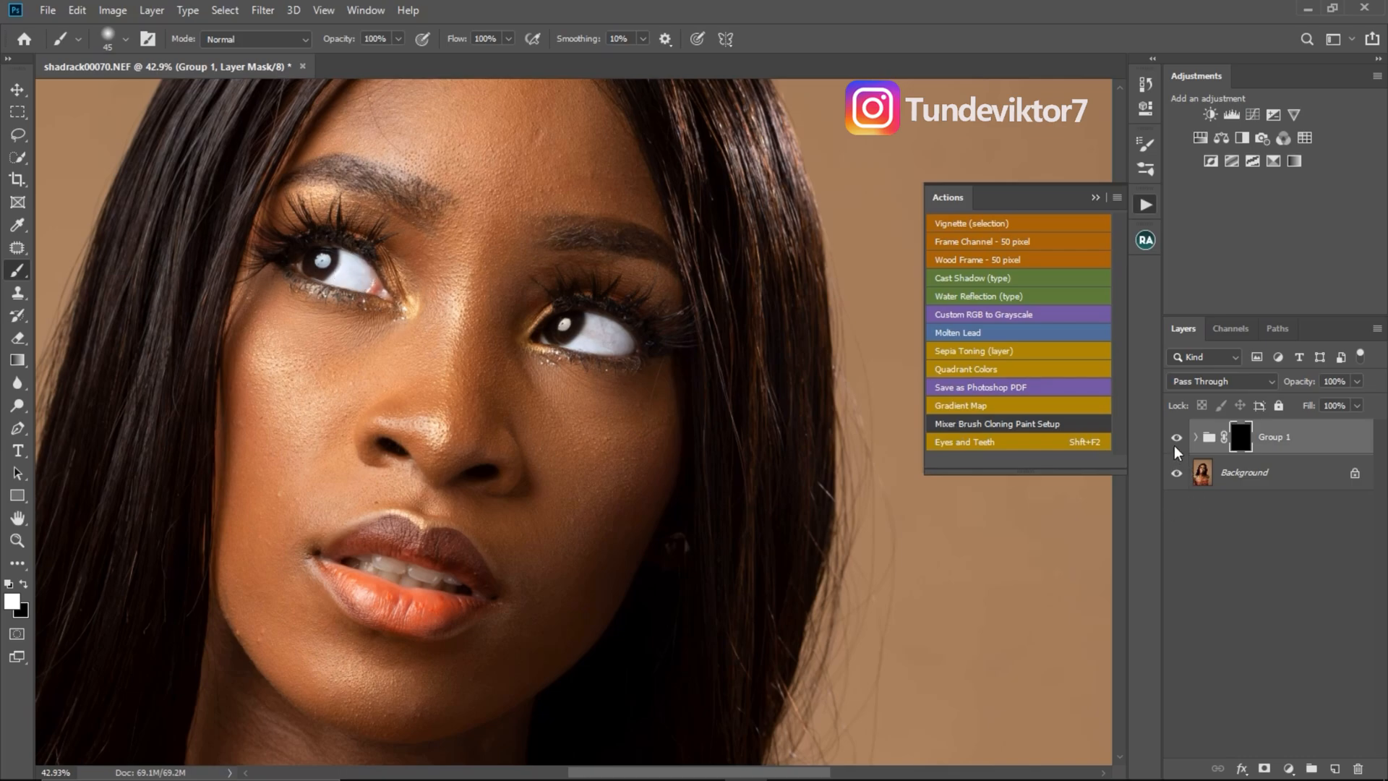
- Compare the eyes with the group hidden and shown, and paint white on the mask over the teeth
left_click(1176, 438)
left_click(1177, 438)
left_click_drag(386, 560, 432, 577)
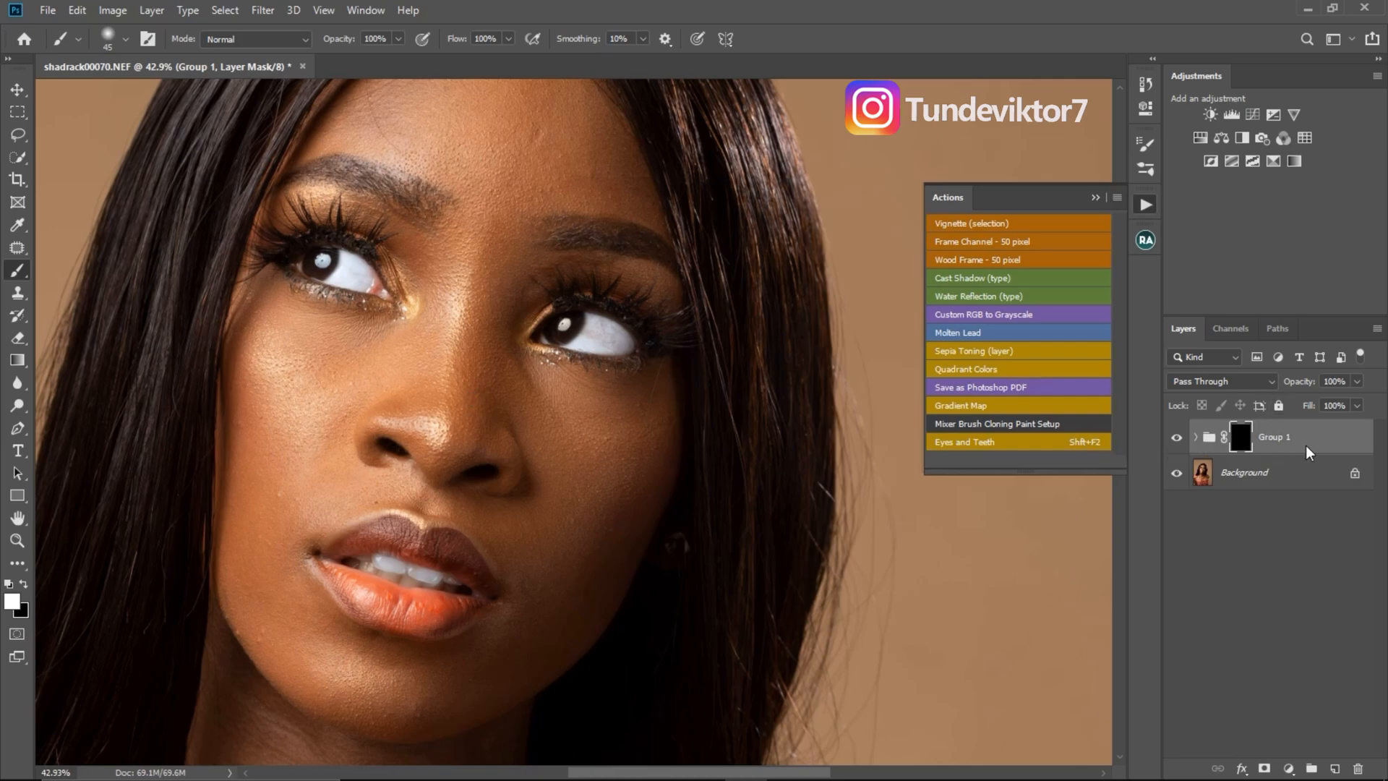
- Delete the masked adjustment group so that only the Background layer is left
left_click(1095, 197)
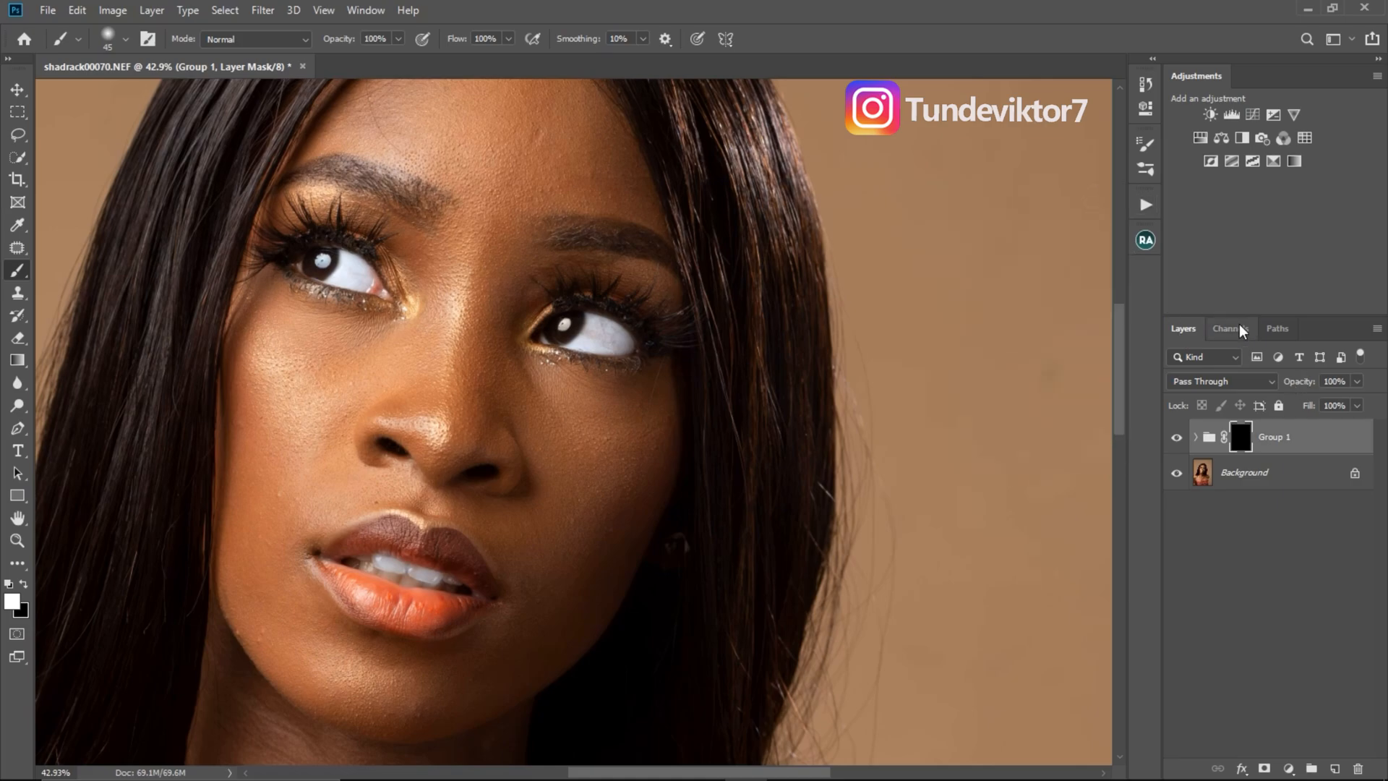
mouse_move(1318, 446)
left_mouse_down()
mouse_move(1301, 528)
mouse_move(1330, 712)
mouse_move(1359, 764)
left_mouse_up()
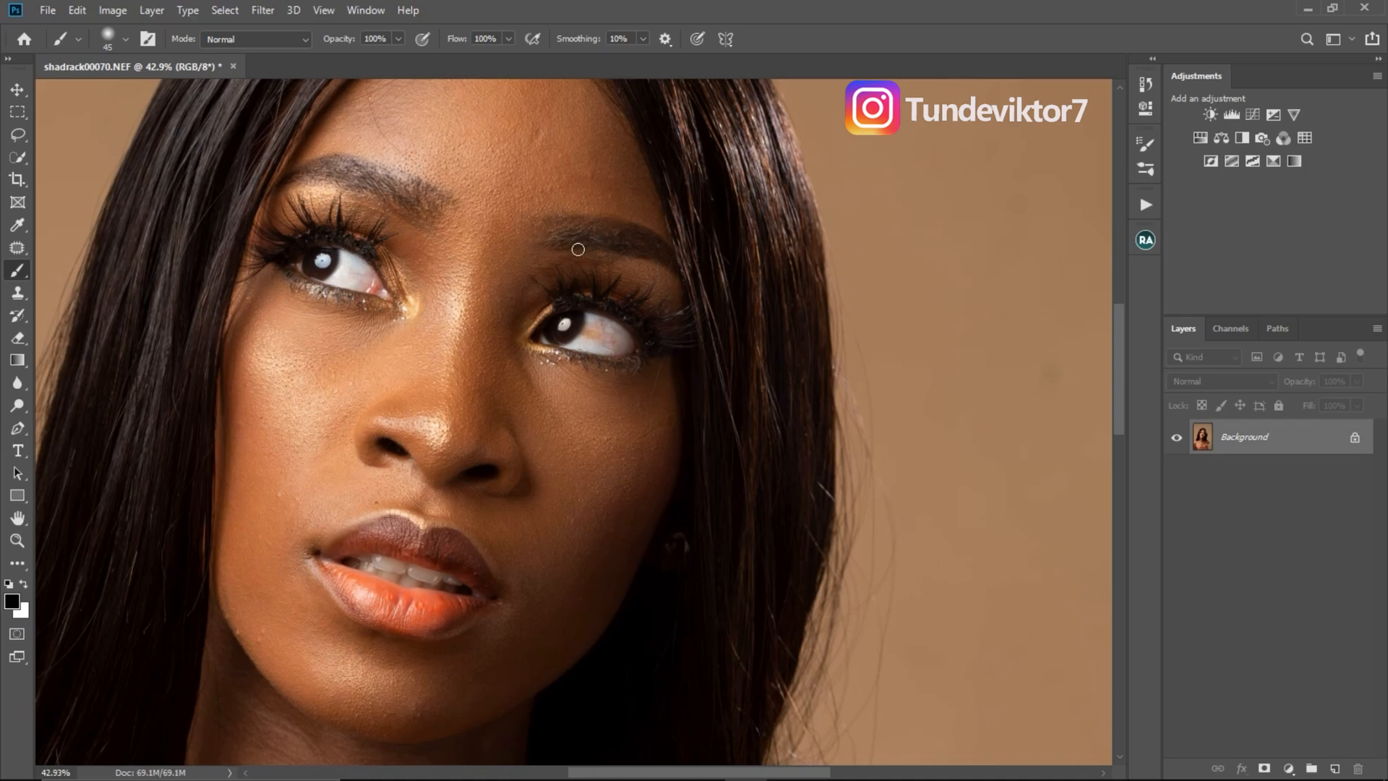
key("z")
left_click_drag(591, 370, 511, 369)
key("b")
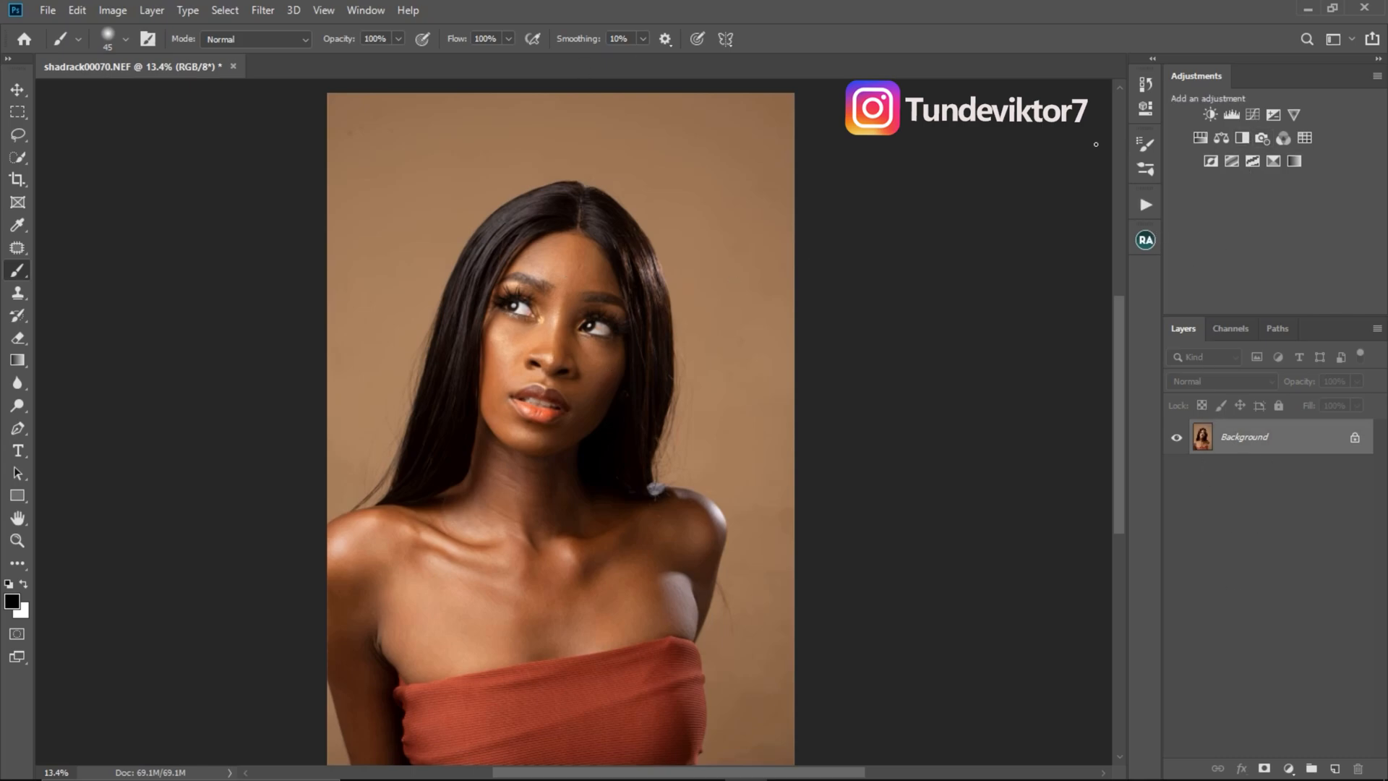
- Run the Eyes and Teeth action and paint its white brush over the whites of both eyes
left_click(1145, 207)
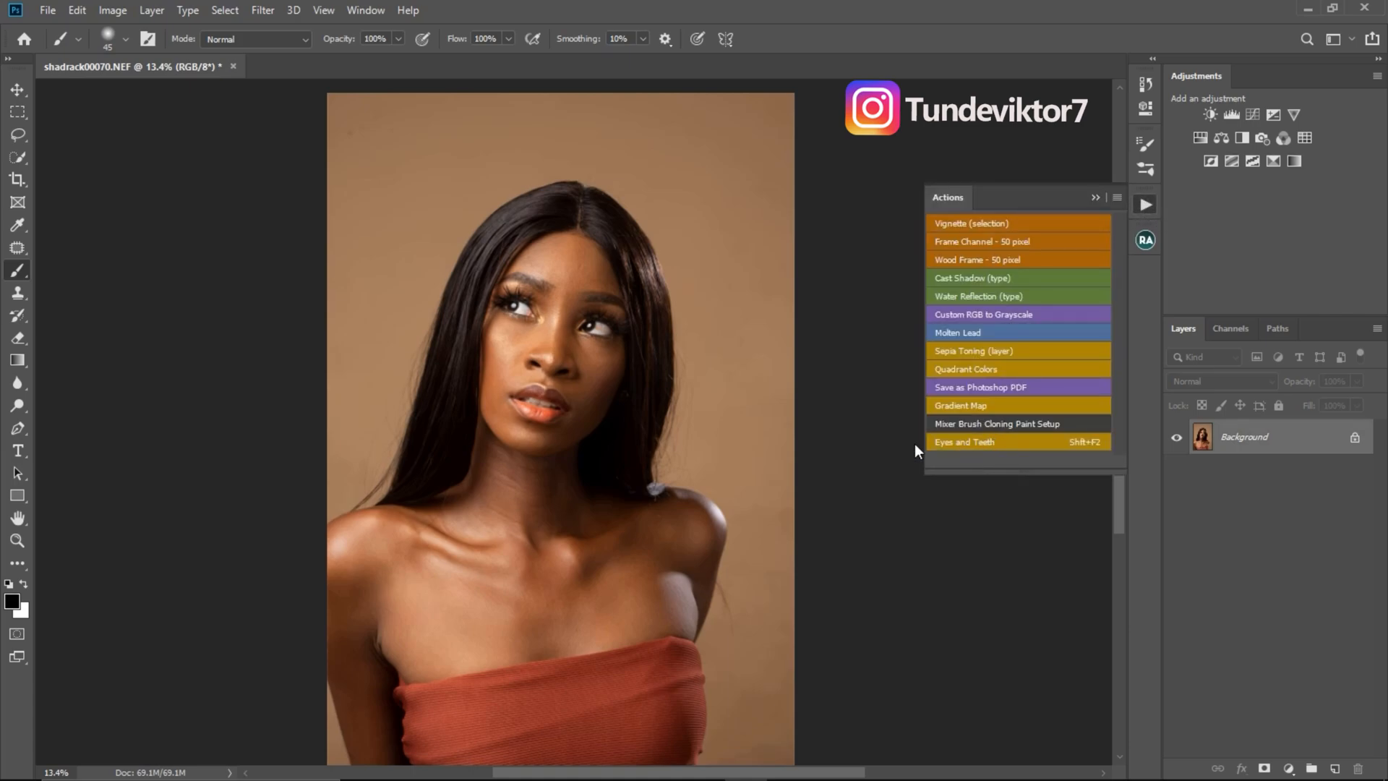
key("shift+F2")
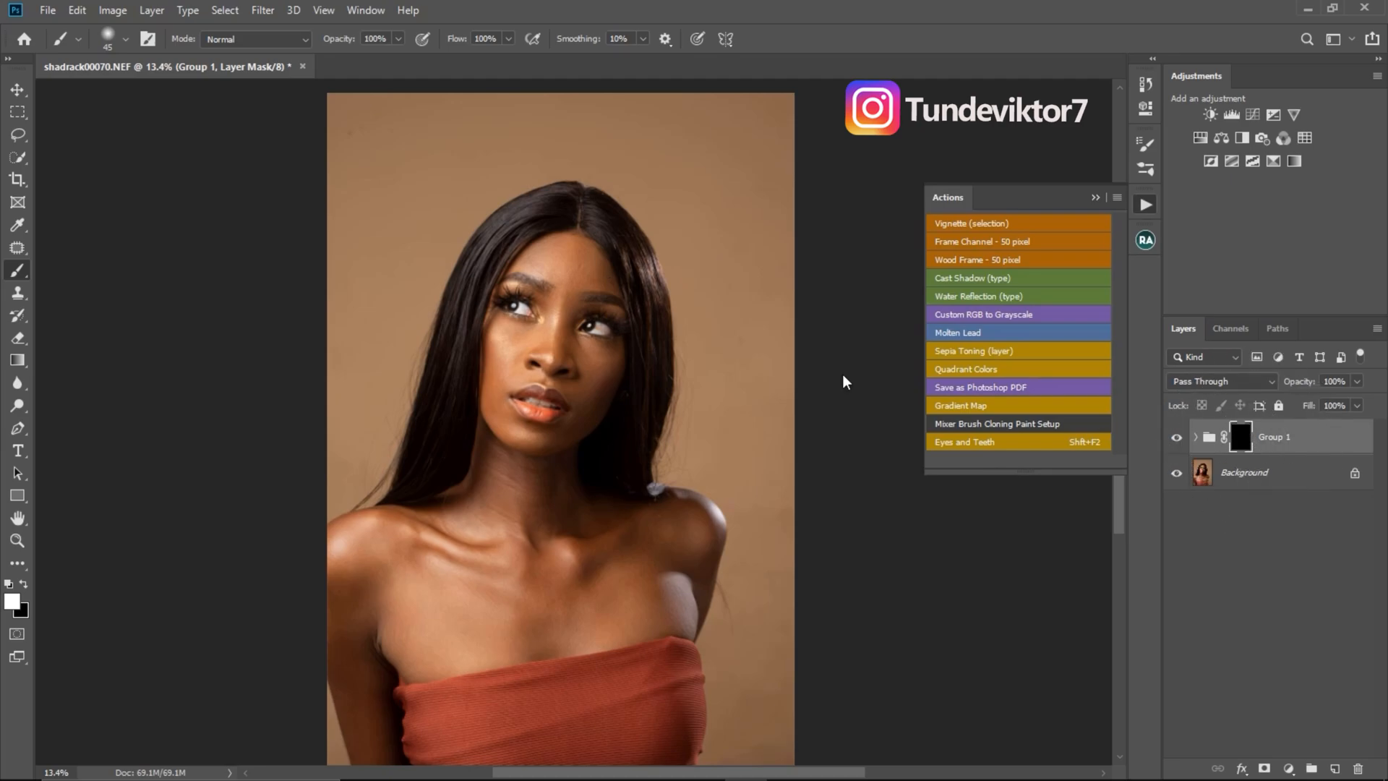
key("ctrl+space")
left_click_drag(599, 324, 712, 336)
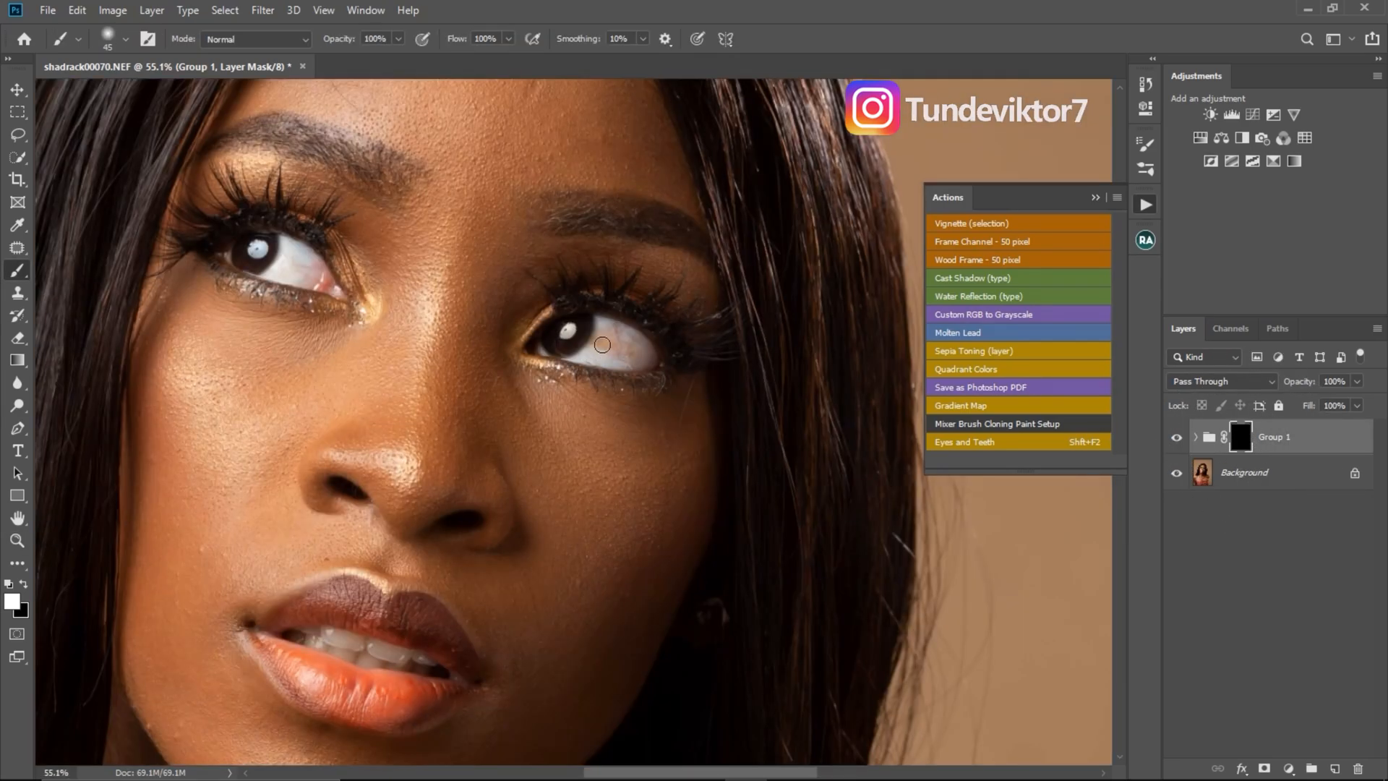
mouse_move(609, 345)
left_mouse_down()
mouse_move(616, 329)
mouse_move(640, 358)
mouse_move(590, 351)
mouse_move(637, 354)
mouse_move(584, 327)
left_mouse_up()
mouse_move(301, 278)
left_mouse_down()
mouse_move(274, 268)
mouse_move(292, 259)
mouse_move(351, 318)
left_mouse_up()
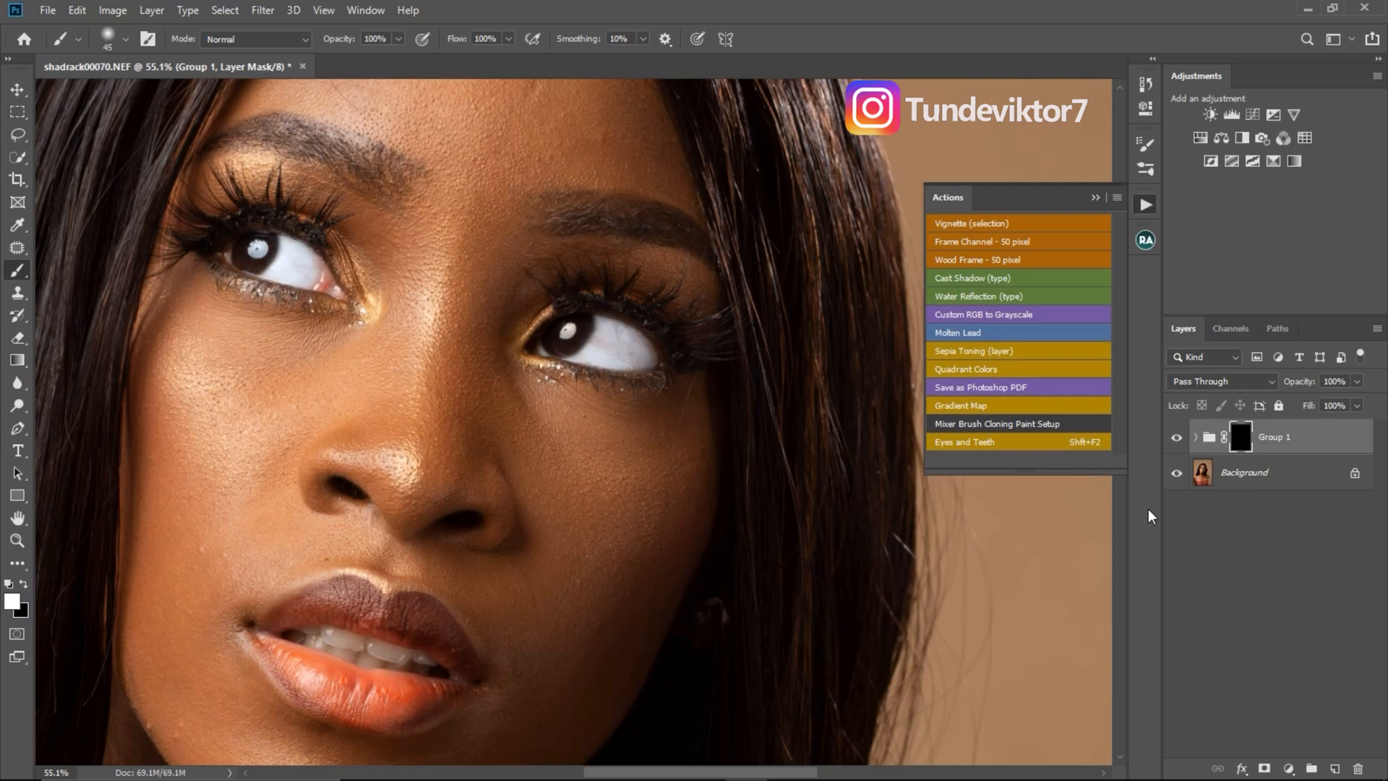
- Compare the portrait with the whitening group hidden and shown, and expand the group to check its adjustment layers
left_click(1176, 438)
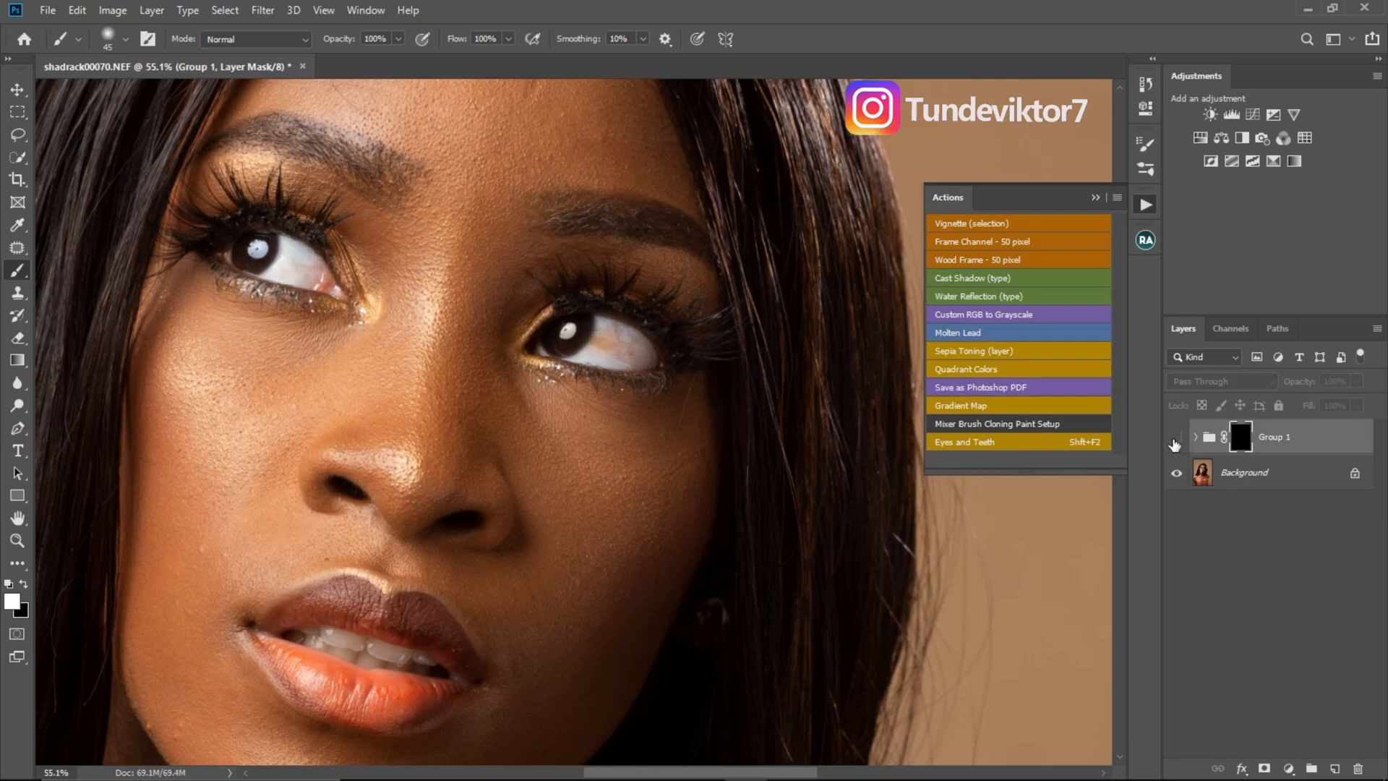
left_click(1176, 439)
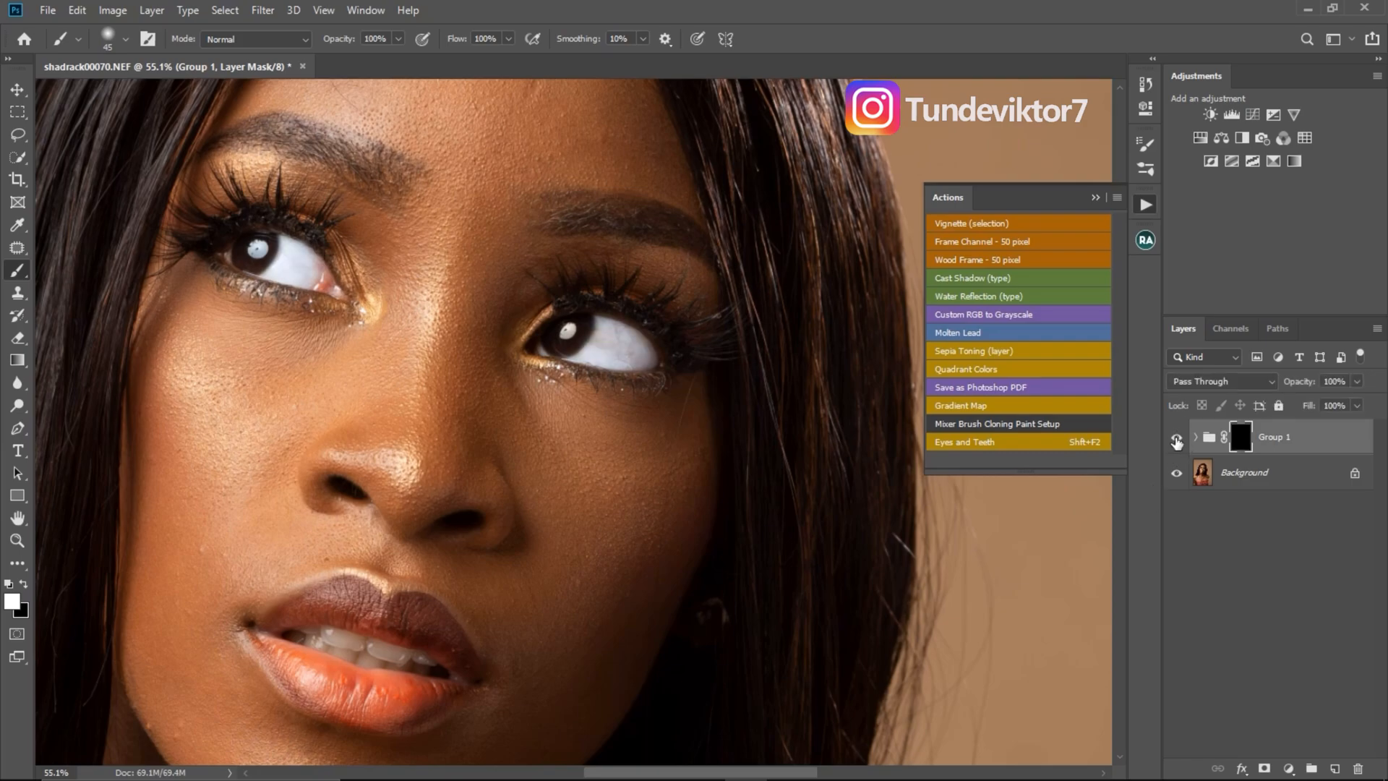
left_click(1096, 197)
left_click(1308, 436)
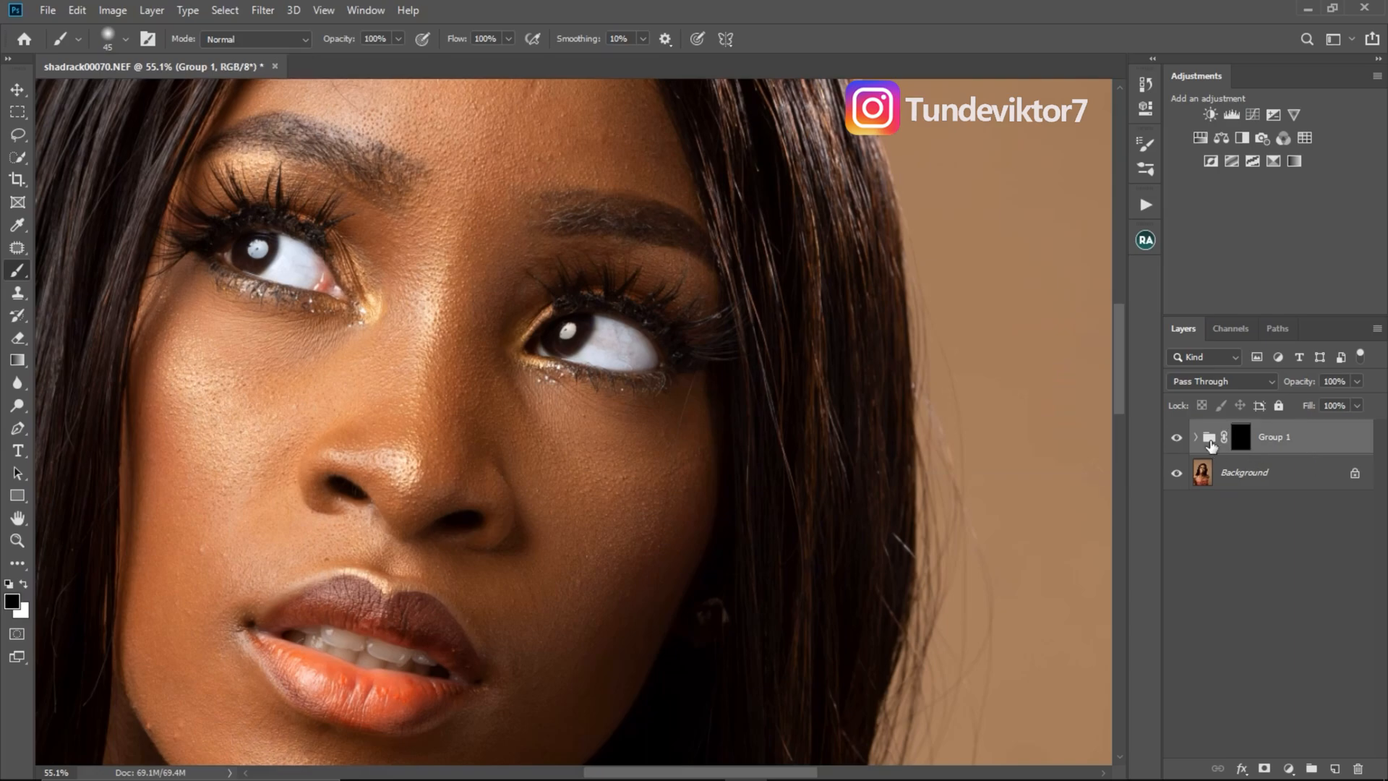
left_click(1196, 437)
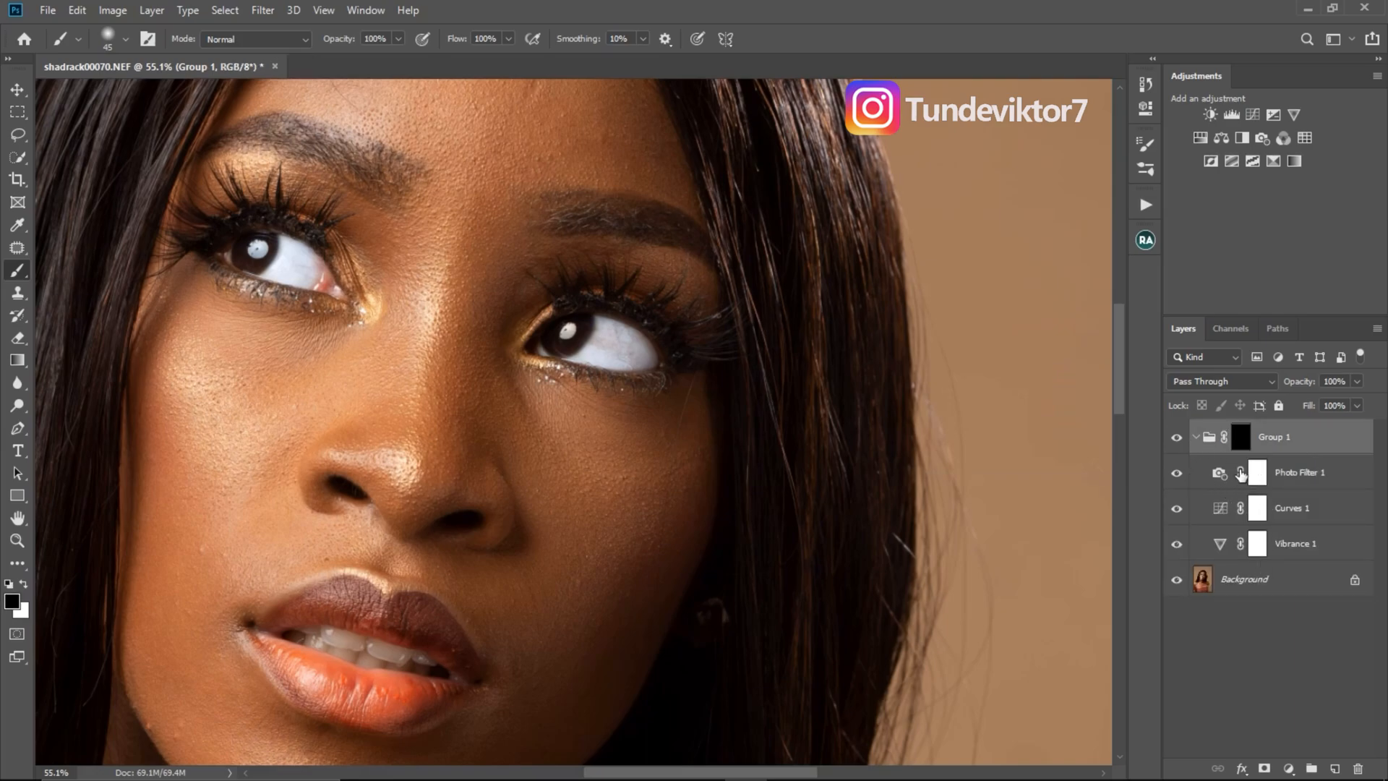
- Delete the expanded whitening group together with its Photo Filter, Curves and Vibrance layers
left_click_drag(1296, 460, 1358, 769)
left_click(1145, 206)
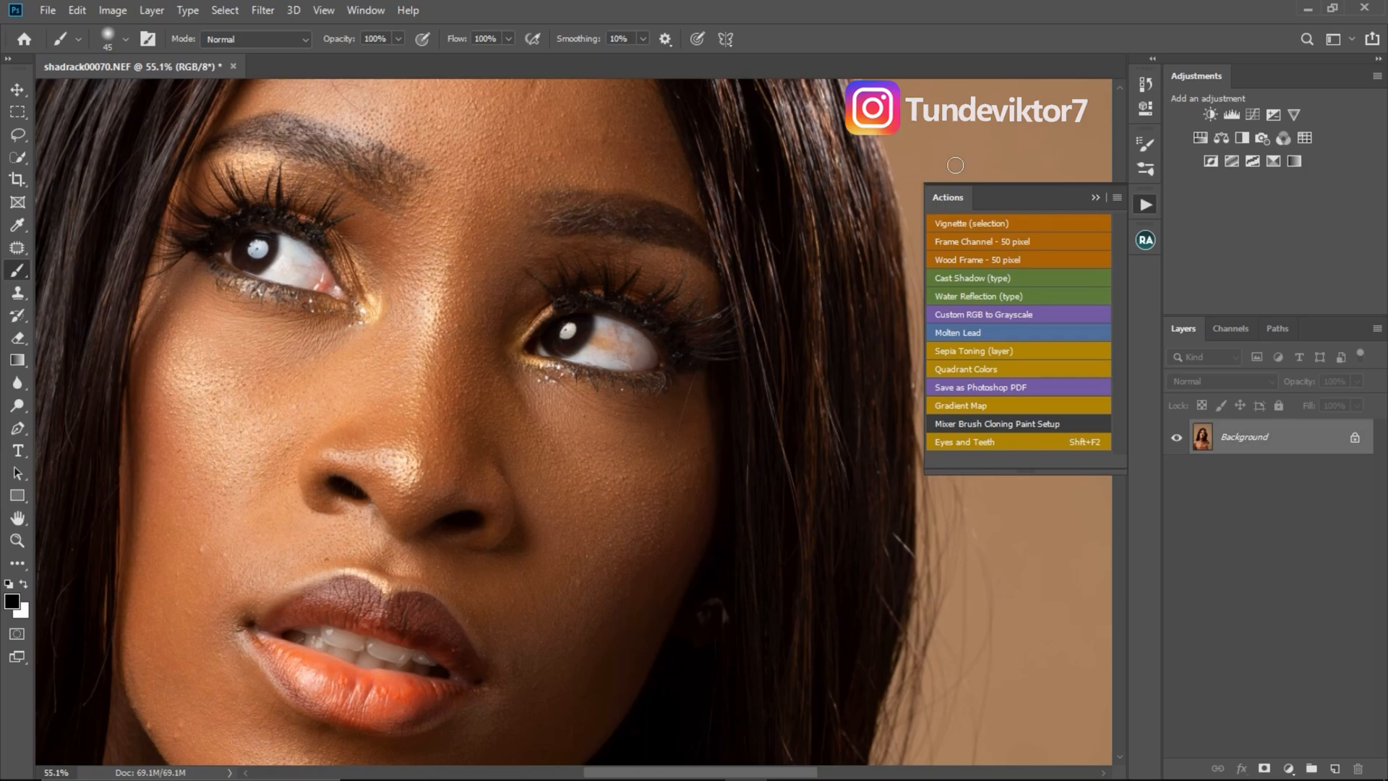
left_click(1096, 198)
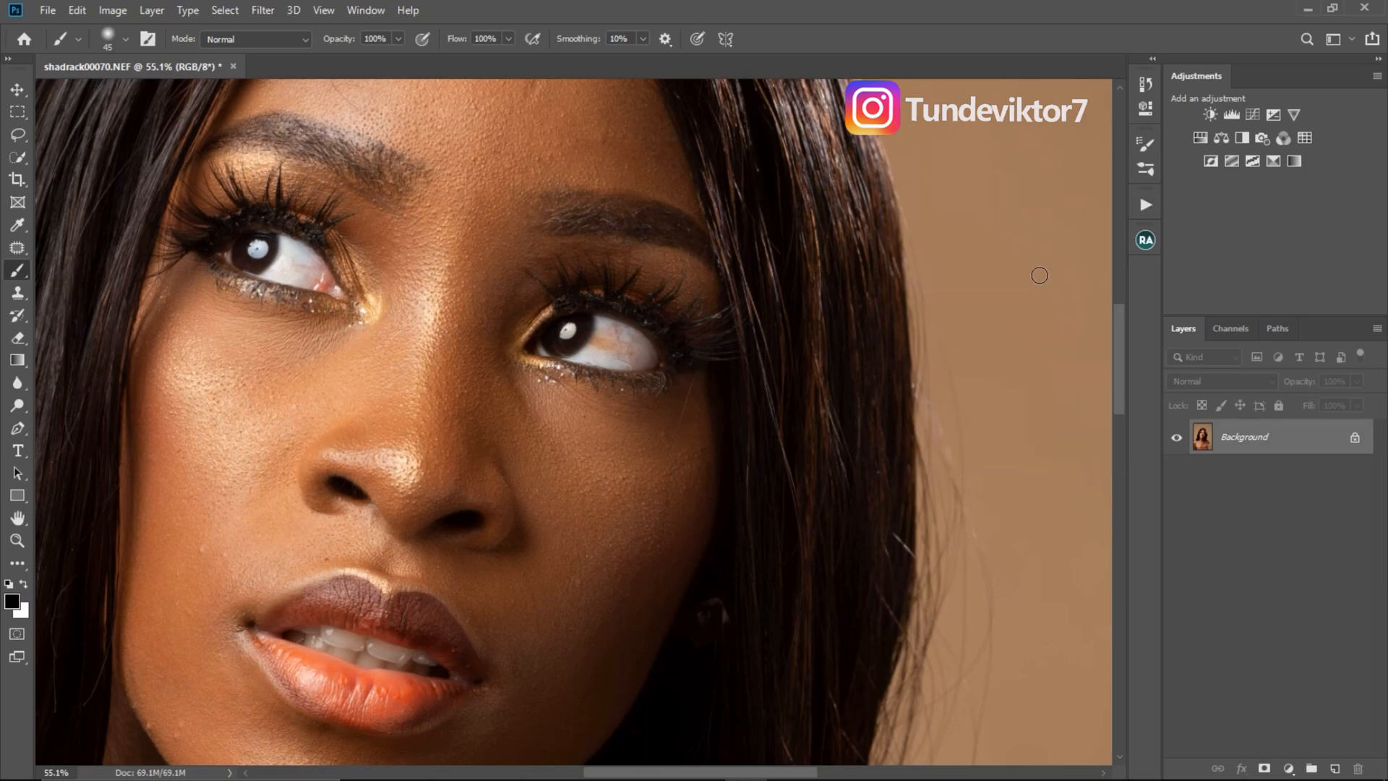
- Run the Eyes and Teeth action again with its shortcut and whiten both eyes on the new group's mask
key("shift")
key("shift+F2")
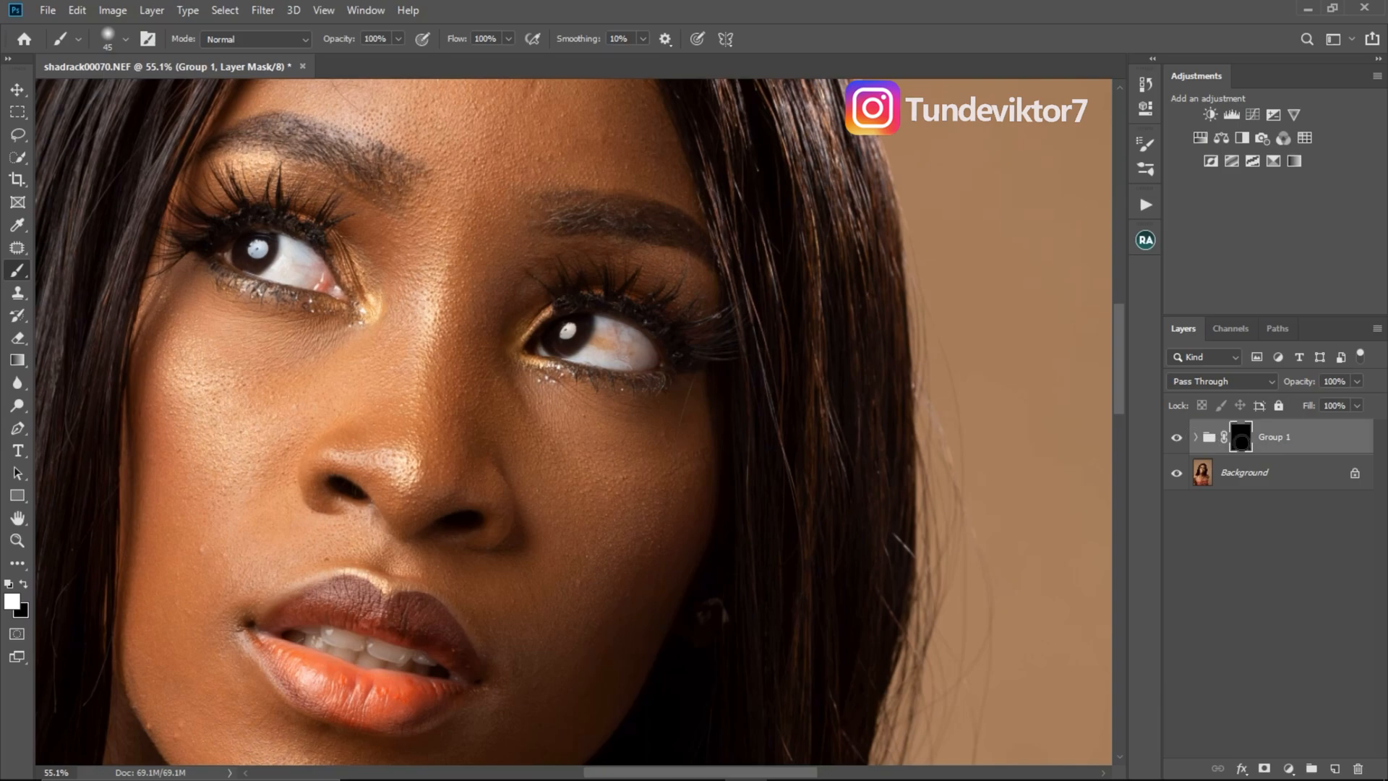
key("z")
mouse_move(621, 351)
left_mouse_down()
mouse_move(652, 381)
mouse_move(609, 330)
mouse_move(622, 337)
mouse_move(600, 356)
mouse_move(640, 337)
mouse_move(632, 357)
mouse_move(600, 354)
left_mouse_up()
mouse_move(307, 258)
left_mouse_down()
mouse_move(239, 247)
mouse_move(203, 219)
mouse_move(178, 242)
mouse_move(196, 215)
mouse_move(219, 260)
mouse_move(254, 254)
left_mouse_up()
key("z")
left_click_drag(373, 315, 281, 305)
- Delete the second test run's whitening group and return to the Brush tool
left_click(1146, 205)
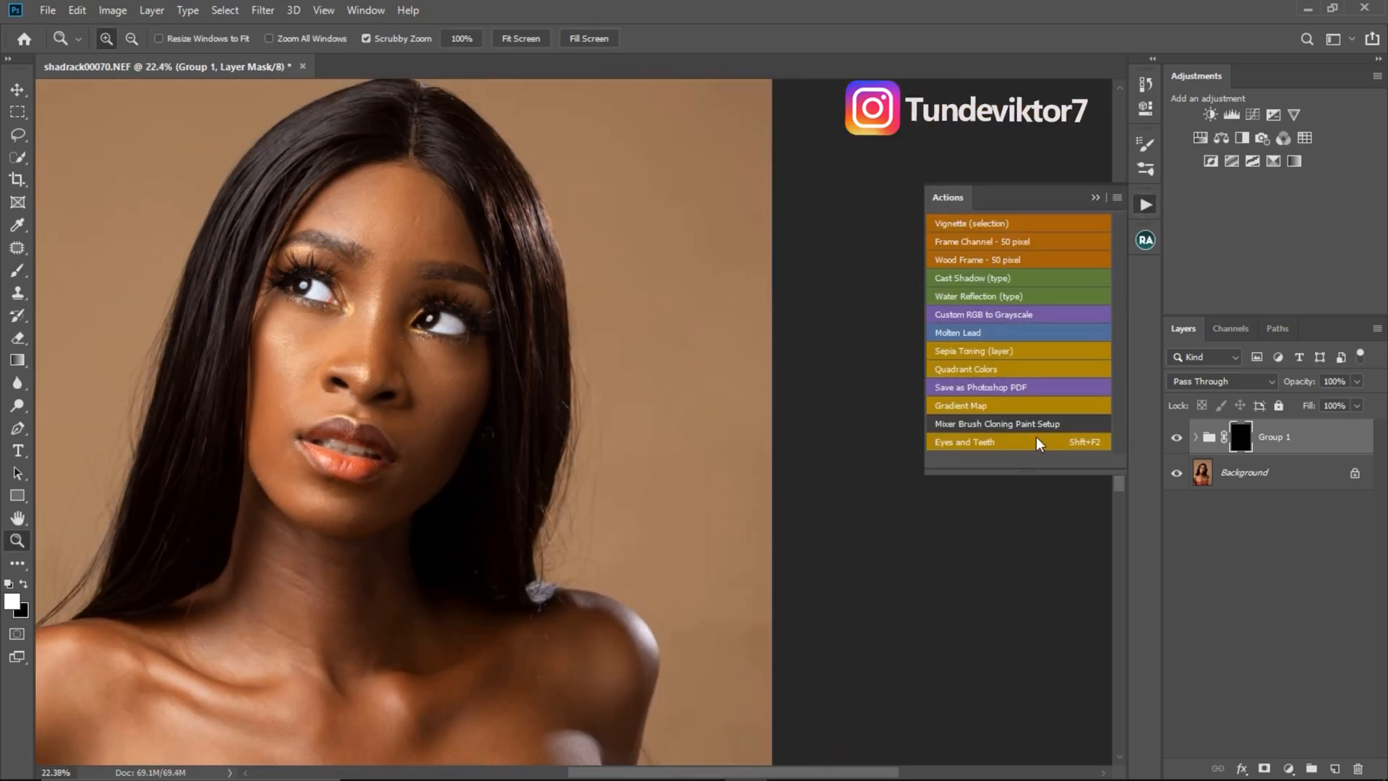
left_click(1306, 441)
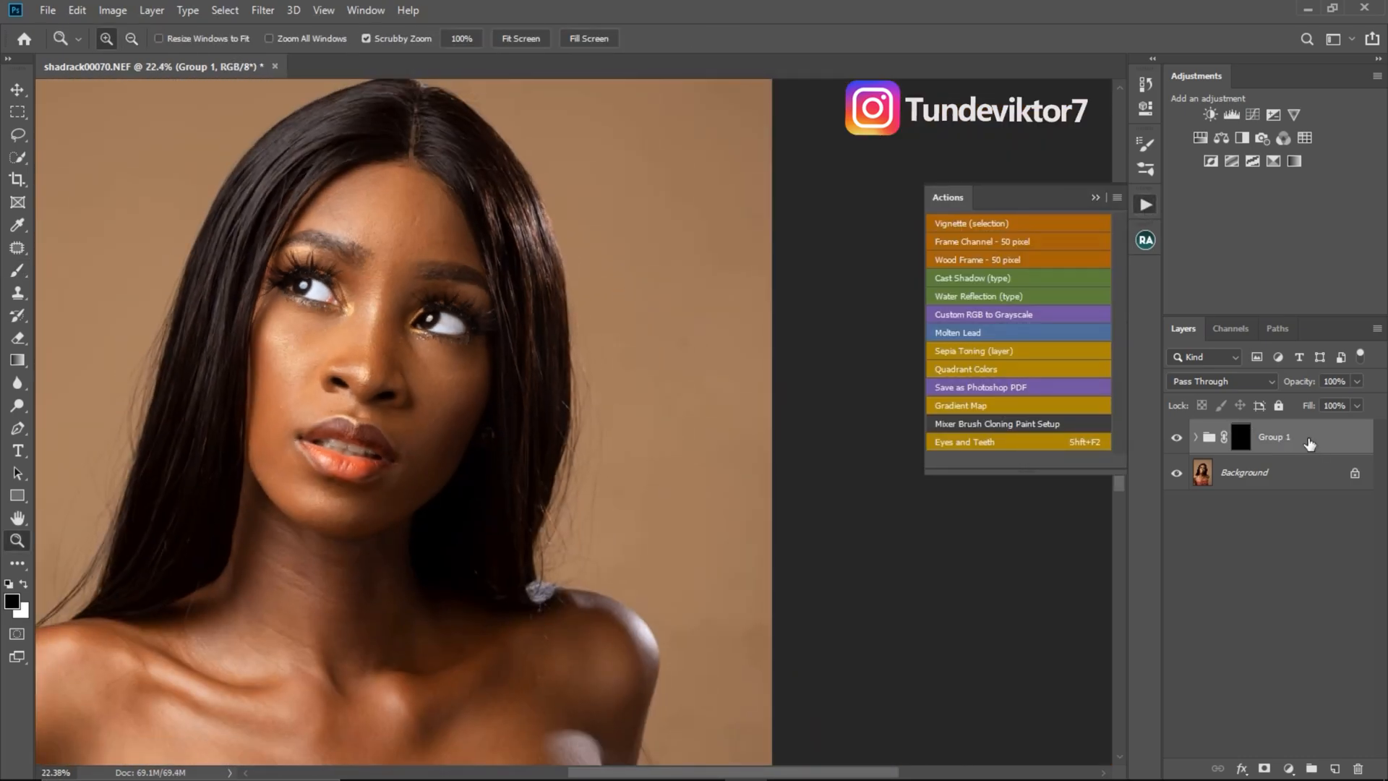
key("Delete")
key("b")
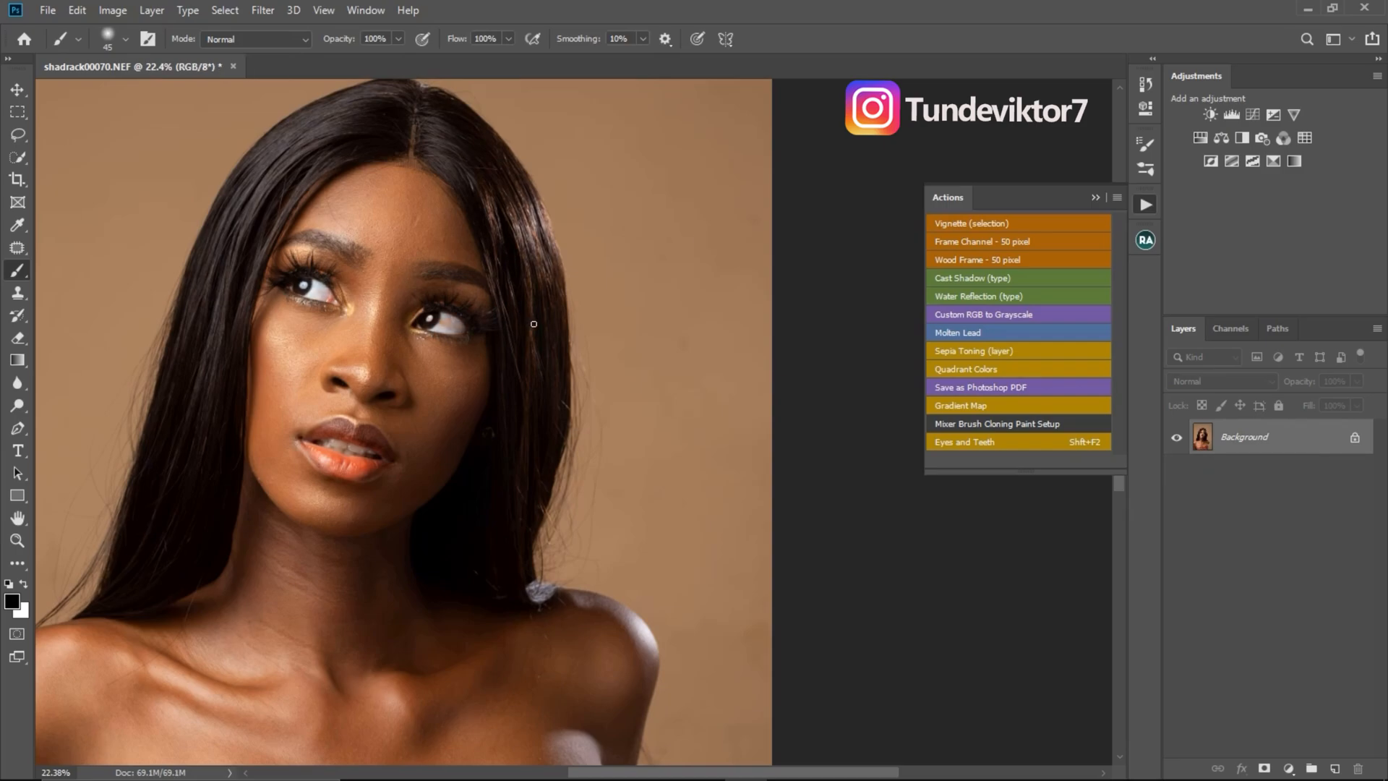
- Run the Eyes and Teeth action once more on the Background and brush the whitening over both eyes
key("shift+F2")
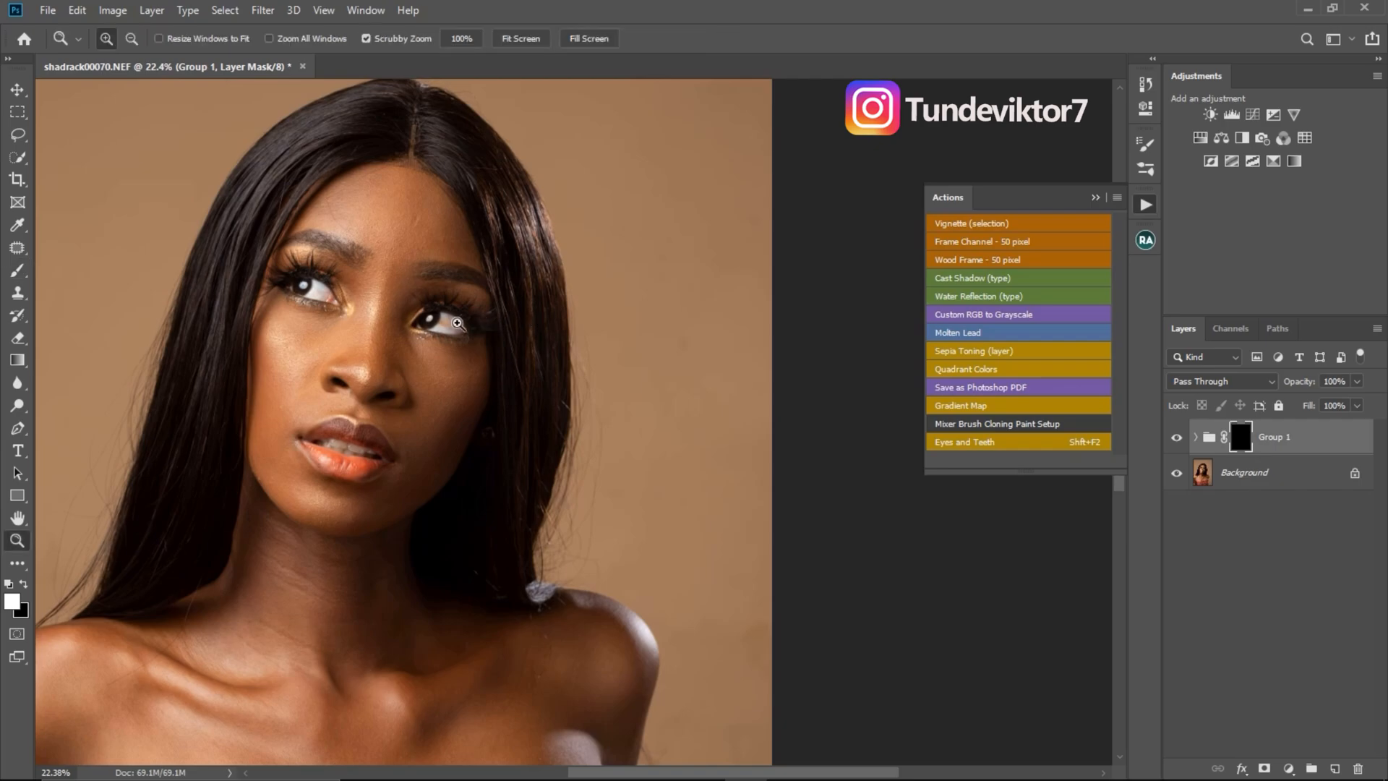
scroll(448, 318, "up", 5)
mouse_move(448, 321)
left_mouse_down()
mouse_move(441, 343)
mouse_move(480, 347)
left_mouse_up()
mouse_move(90, 255)
left_mouse_down()
mouse_move(134, 279)
mouse_move(123, 275)
left_mouse_up()
key("z")
key("alt")
scroll(364, 417, "down", 4)
key("b")
- Collapse the list of actions and delete the whitening group above the Background
left_click(1096, 197)
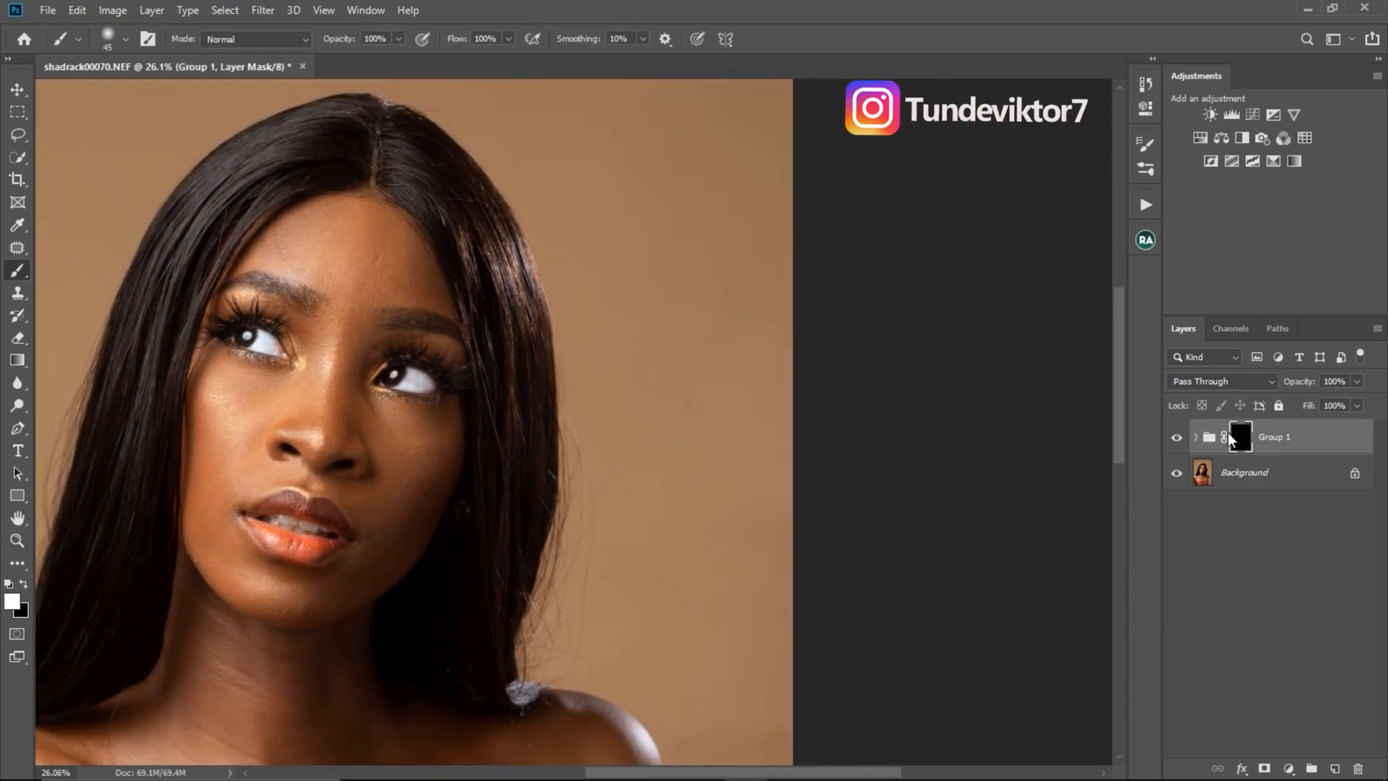
key("ctrl+0")
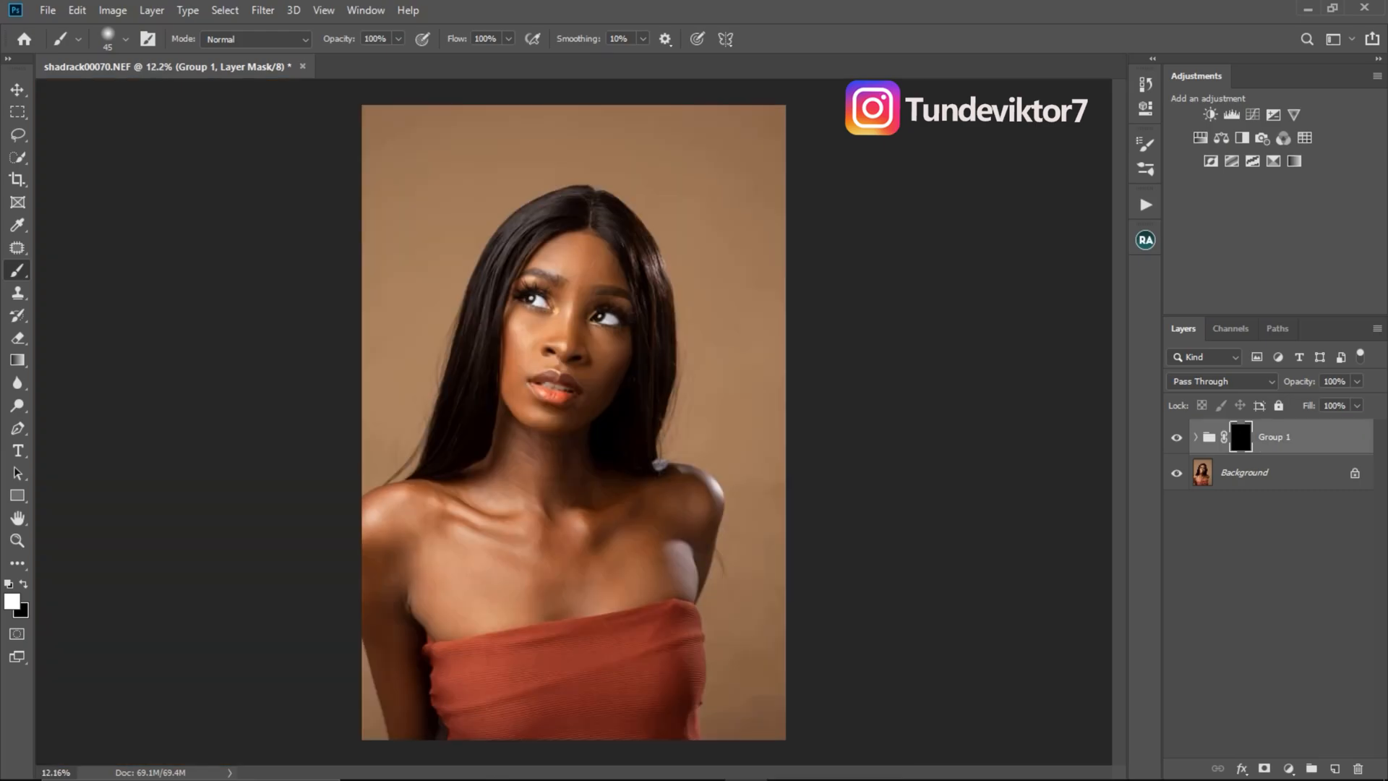
key("z")
left_click_drag(628, 373, 631, 374)
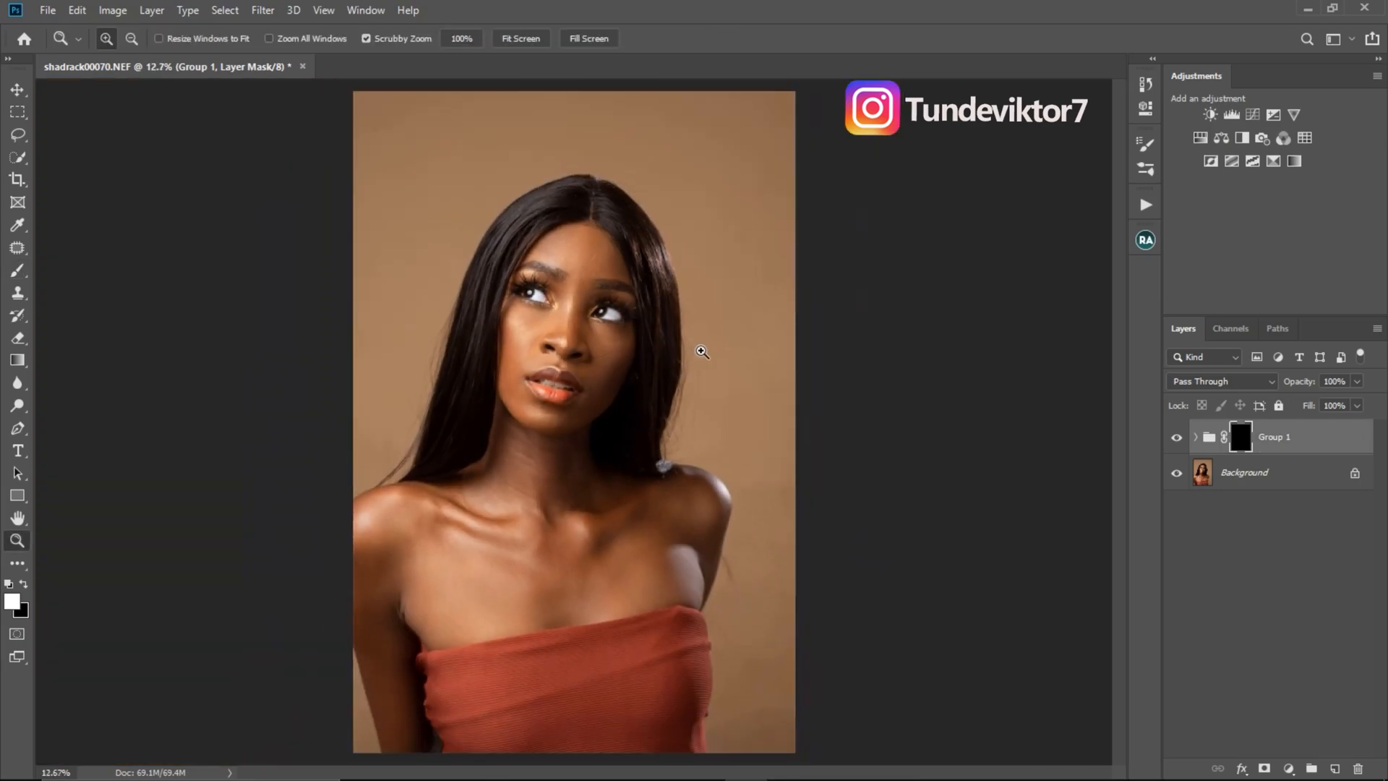
key("b")
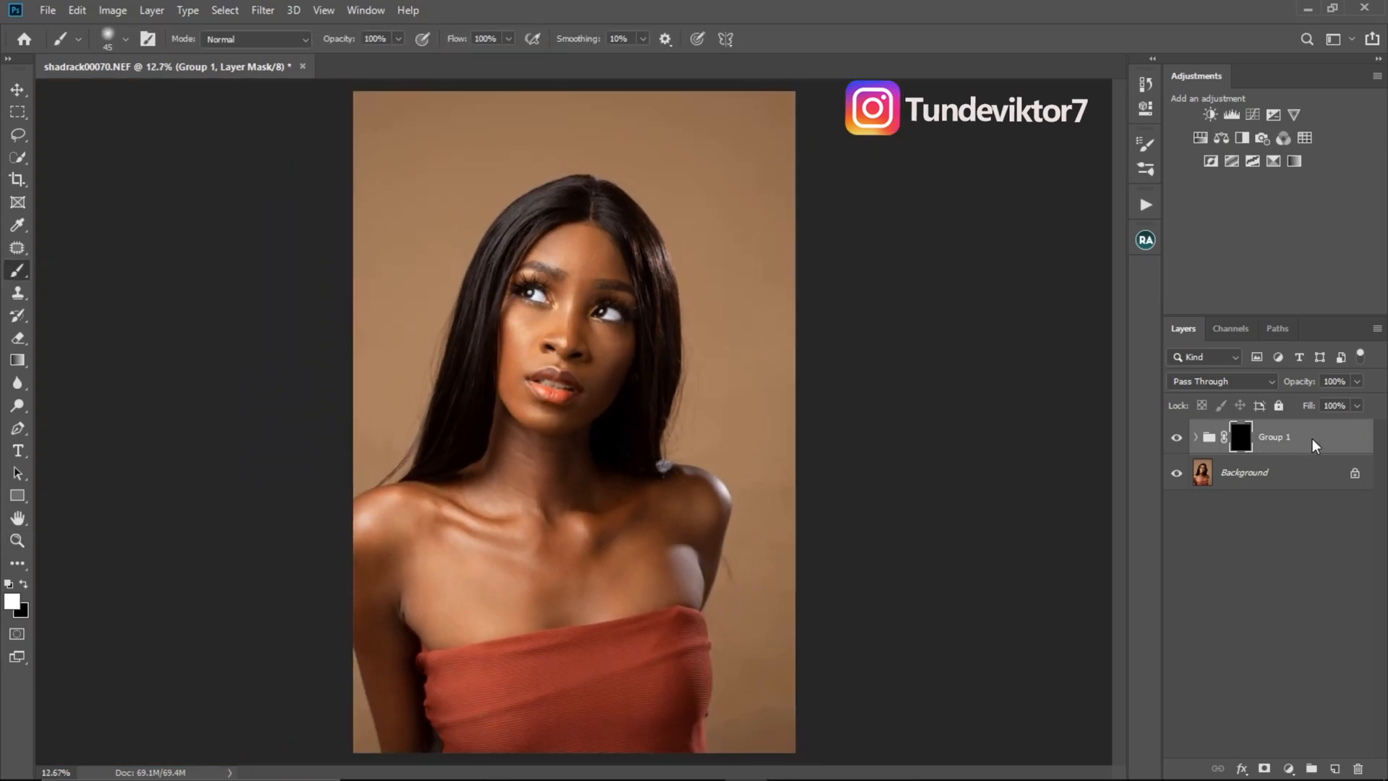
left_click(1311, 439)
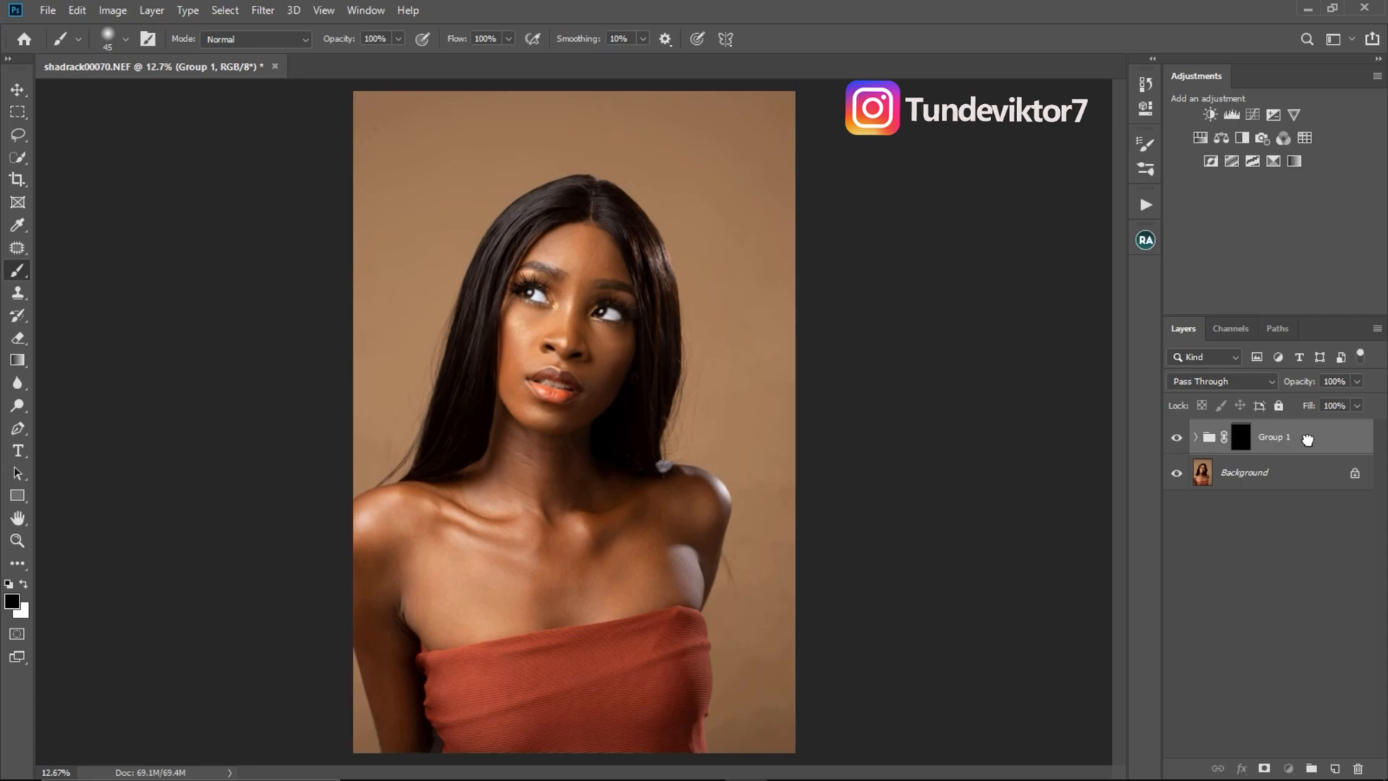
left_click_drag(1303, 439, 1351, 742)
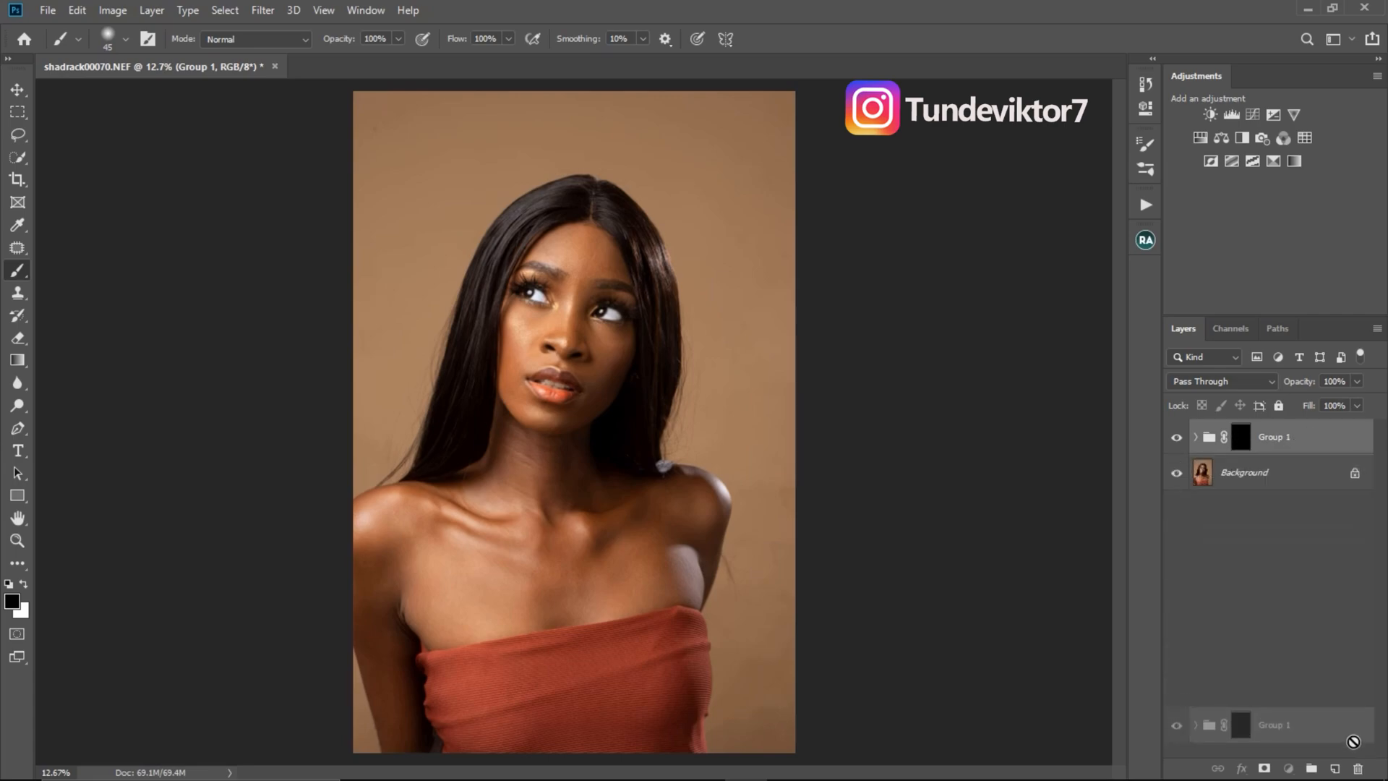
left_click_drag(1352, 742, 1358, 768)
- Reopen the list of actions, turn off Button Mode and select the TEELENS set
key("z")
left_click(620, 319)
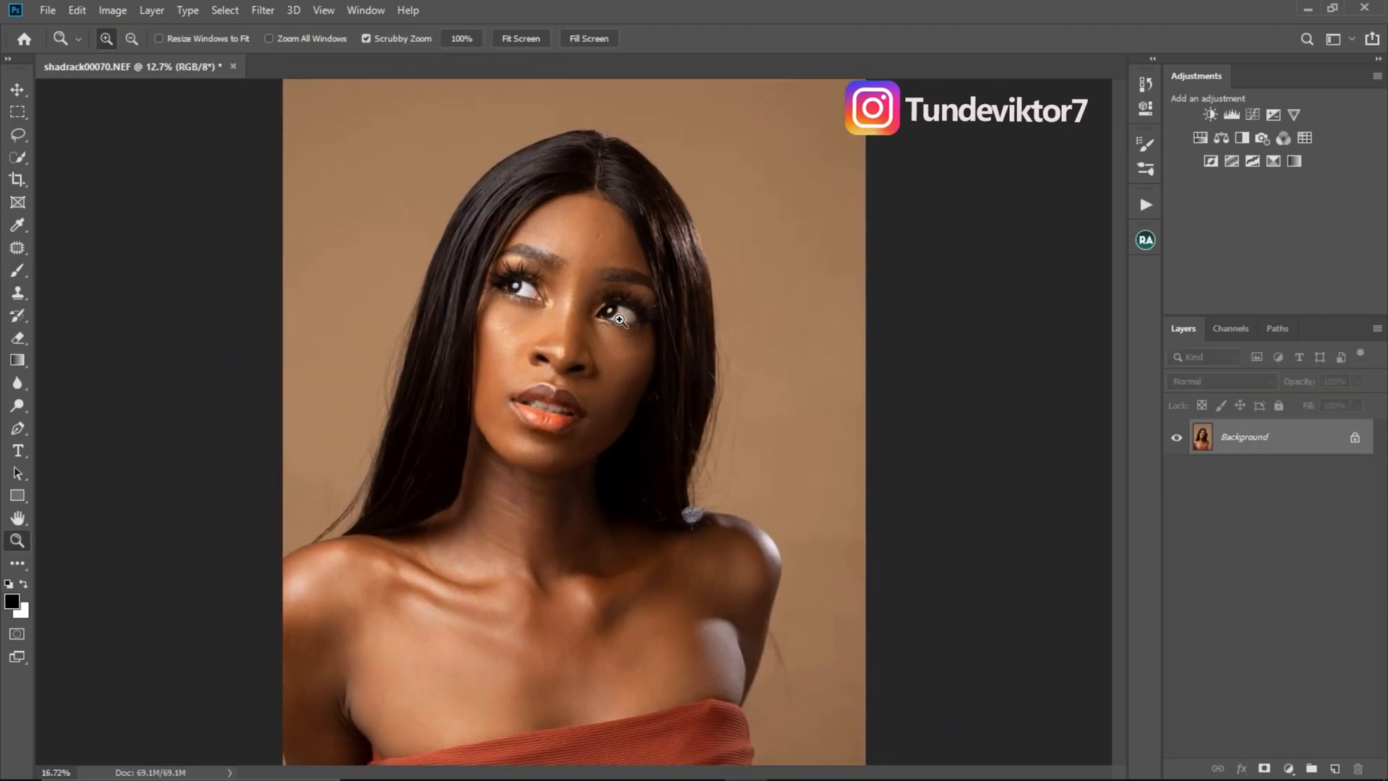
left_click_drag(619, 320, 599, 311)
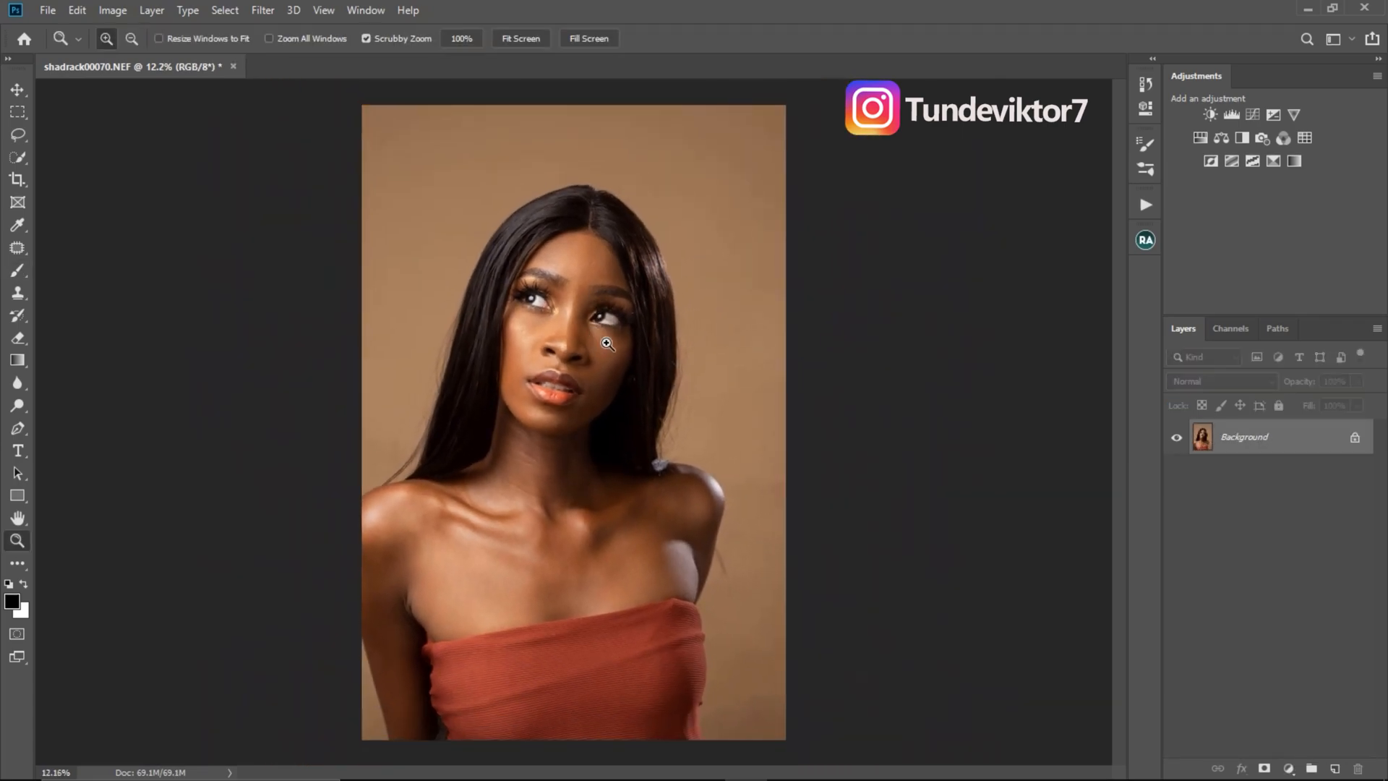
left_click_drag(622, 359, 686, 330)
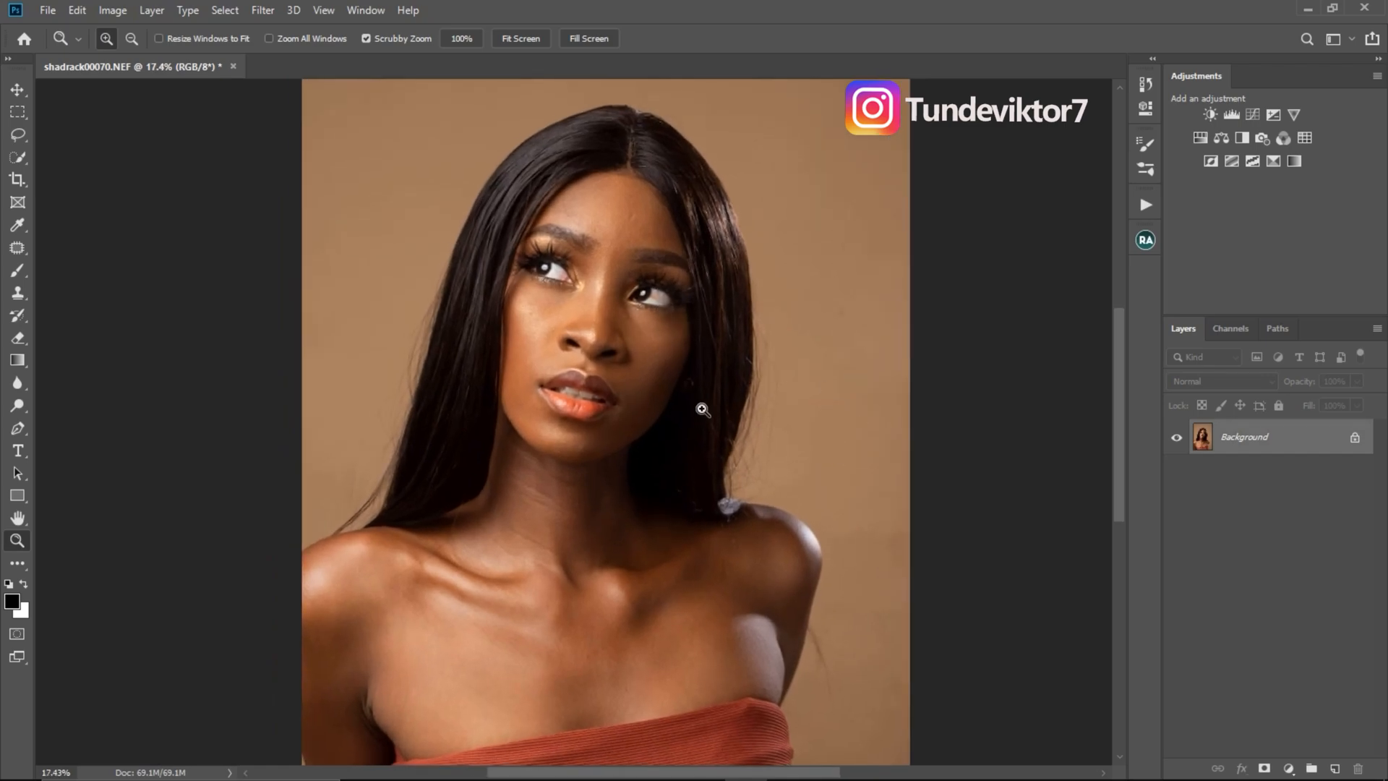
left_click(1145, 206)
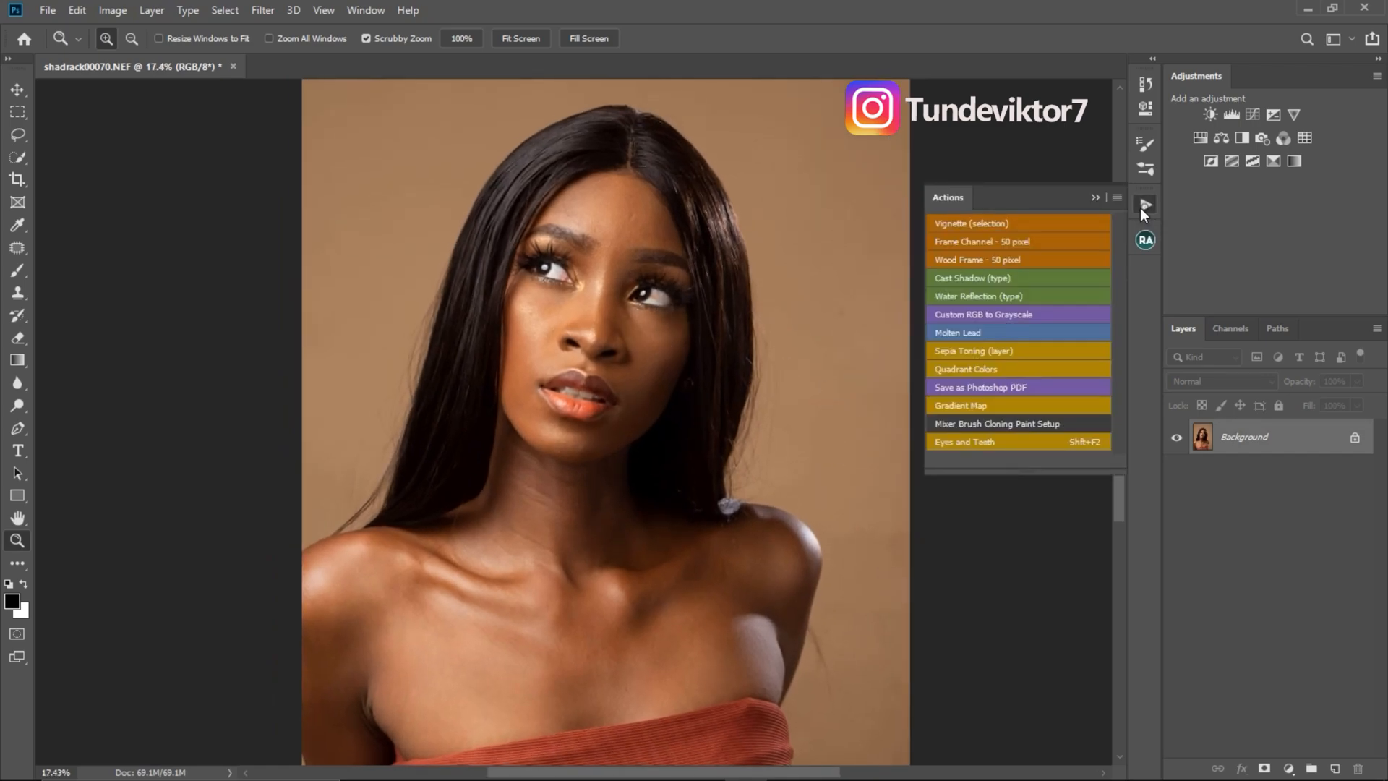
left_click(1116, 198)
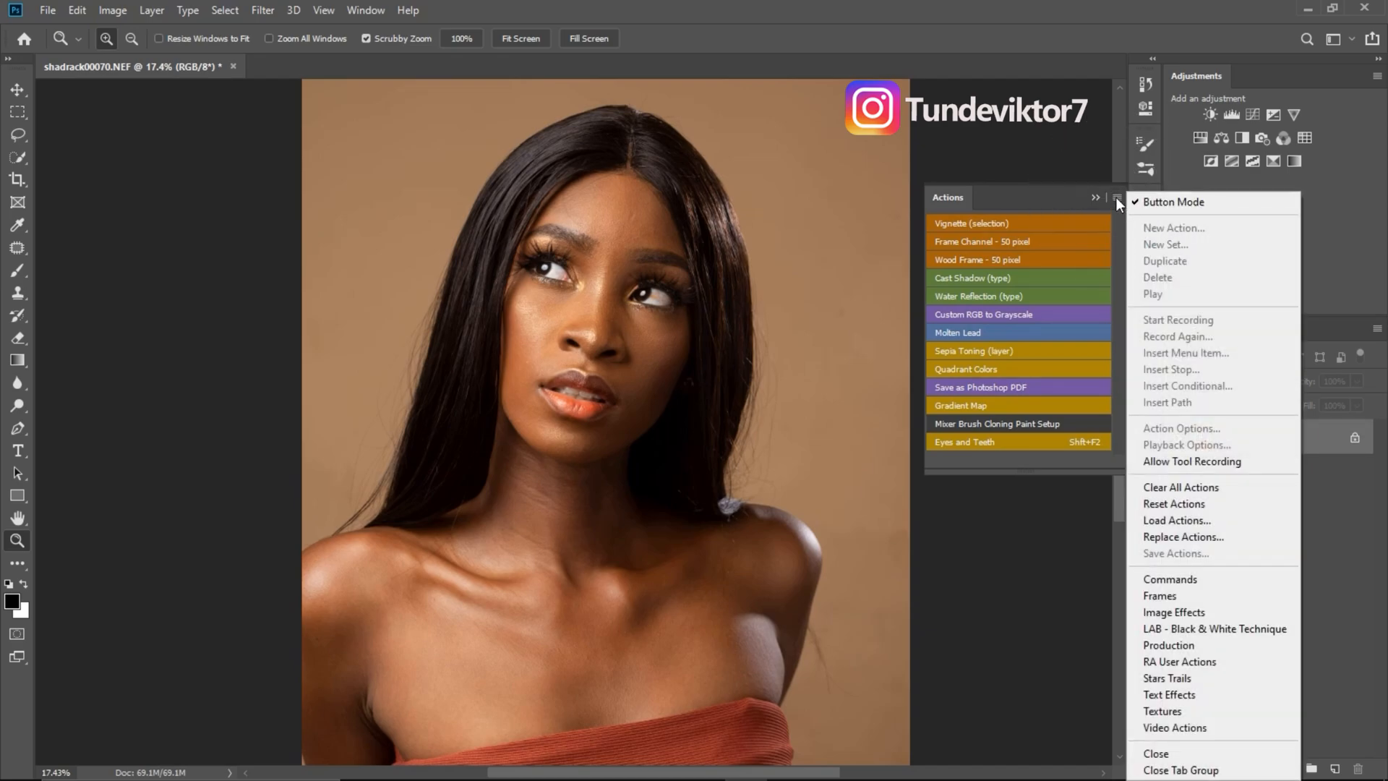
left_click(1161, 202)
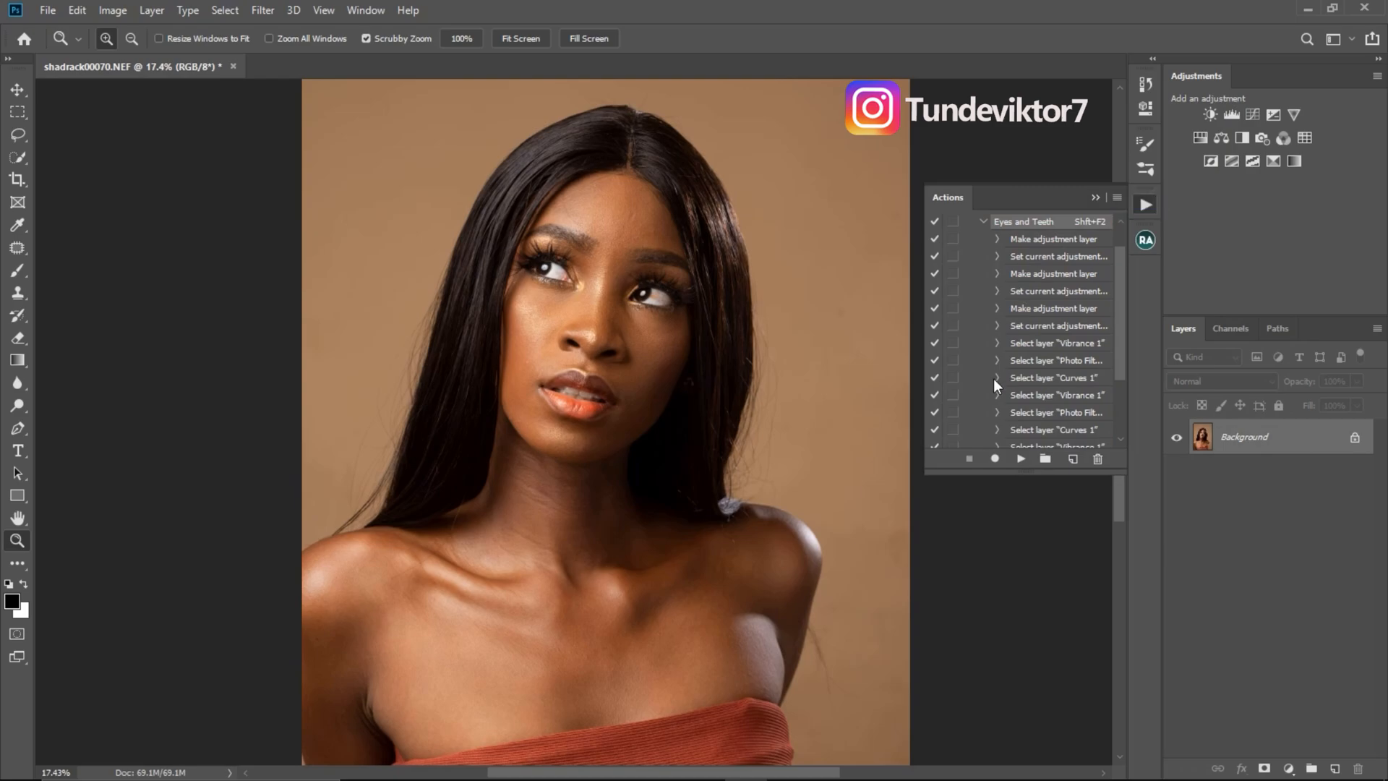
left_click_drag(1122, 297, 1125, 274)
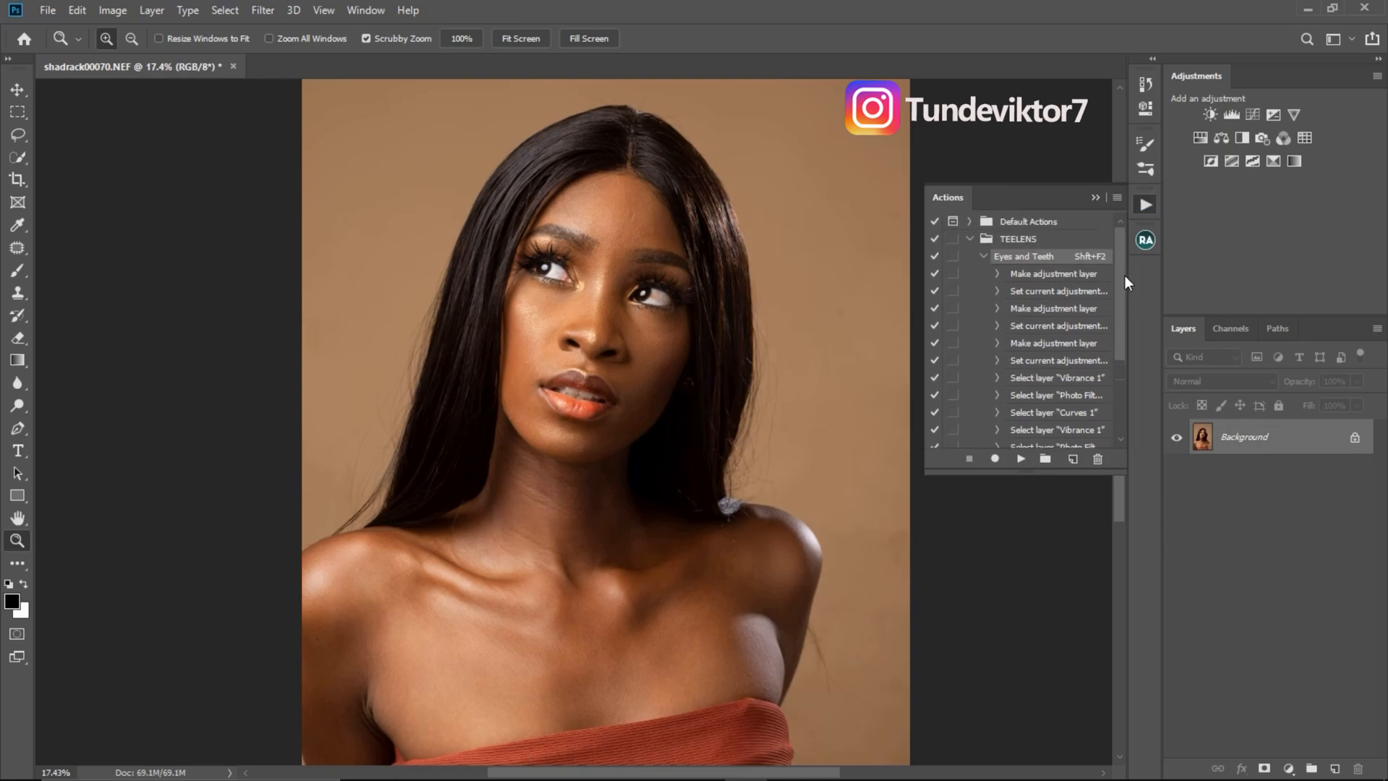
left_click(1028, 237)
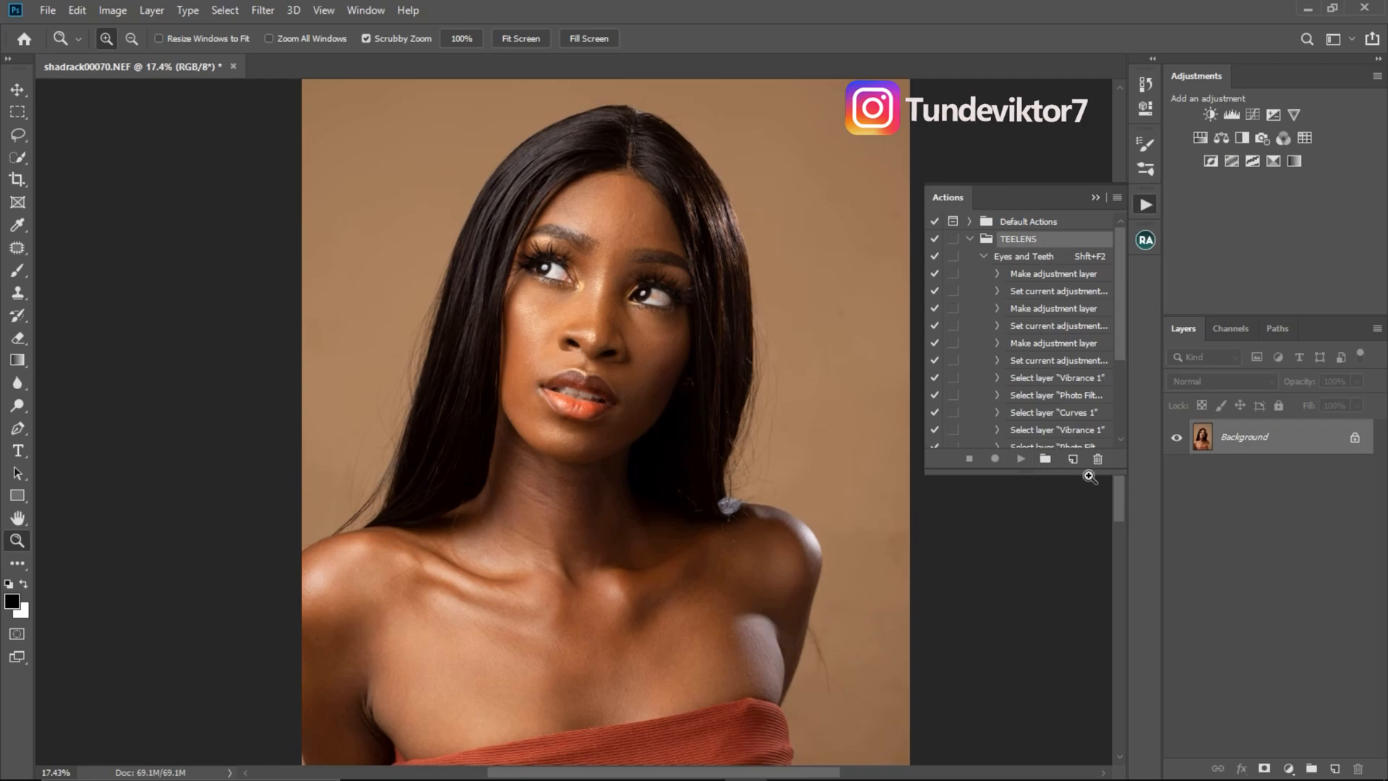
- Create a new action named Noise in the TEELENS set with function key Shift+F3 and colour Red, and start recording
left_click(1073, 459)
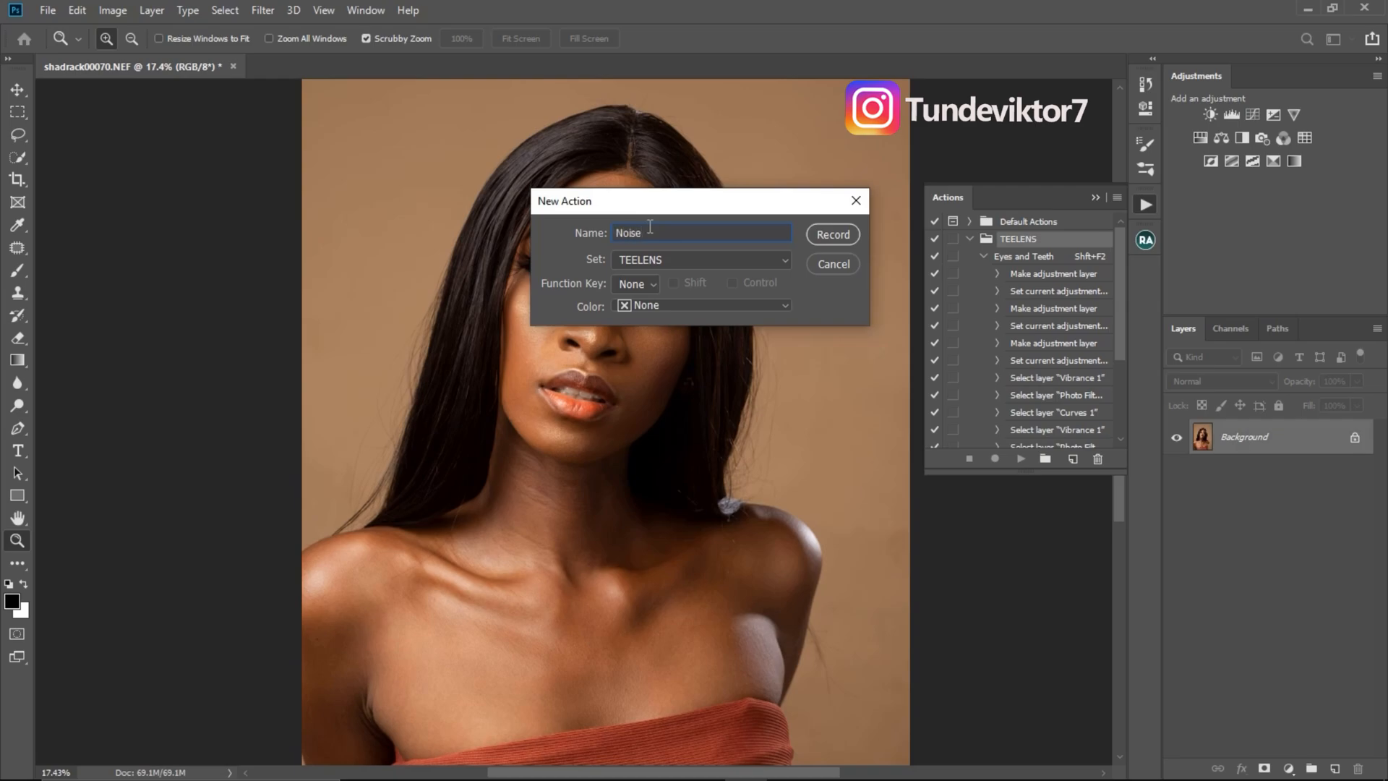
left_click(639, 286)
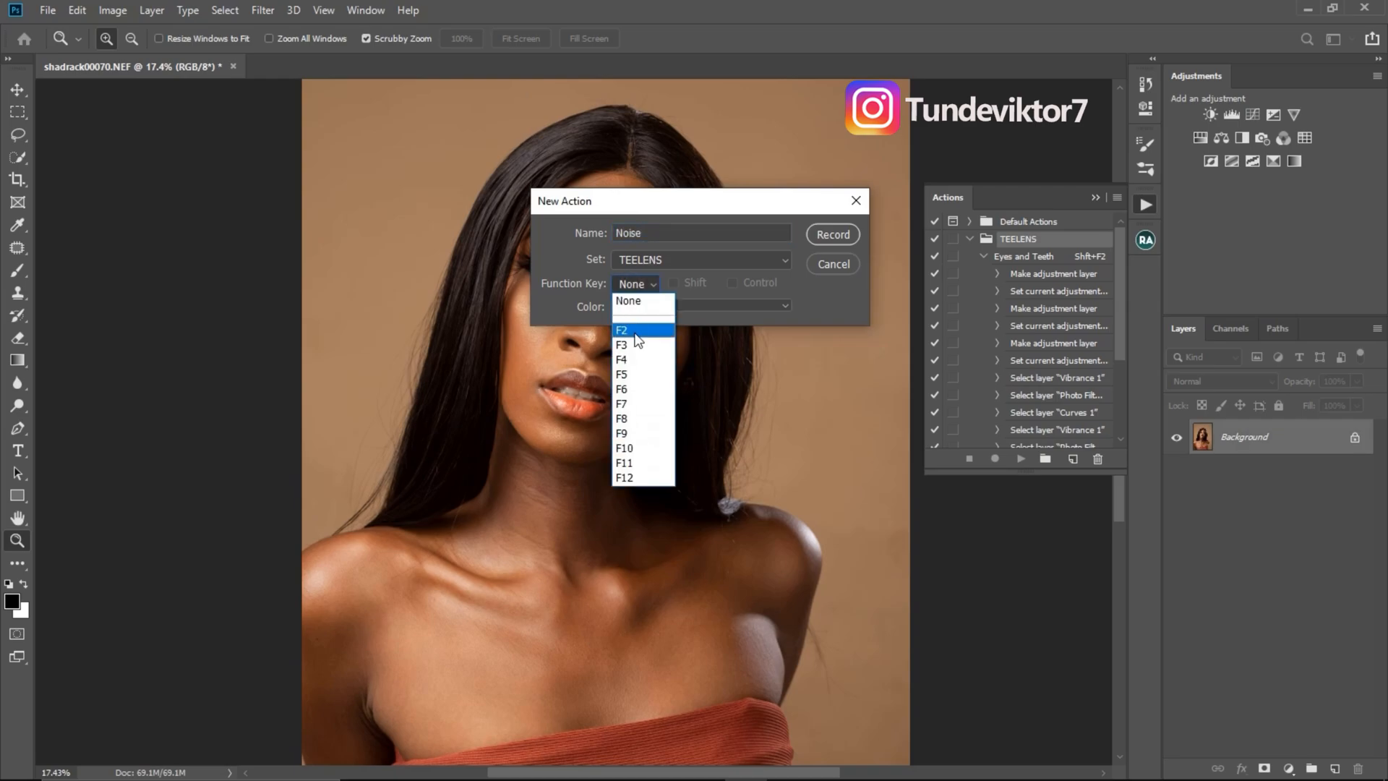
left_click(629, 341)
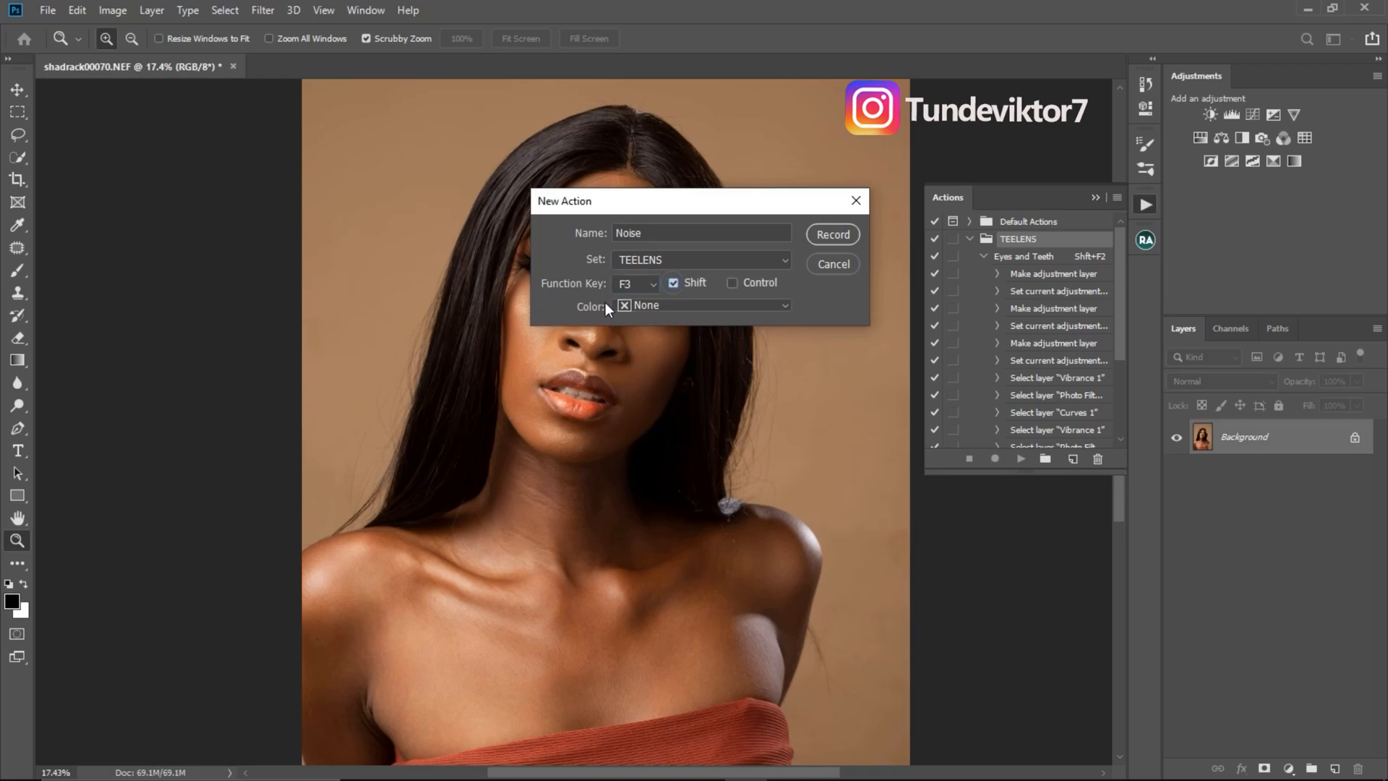
left_click(666, 308)
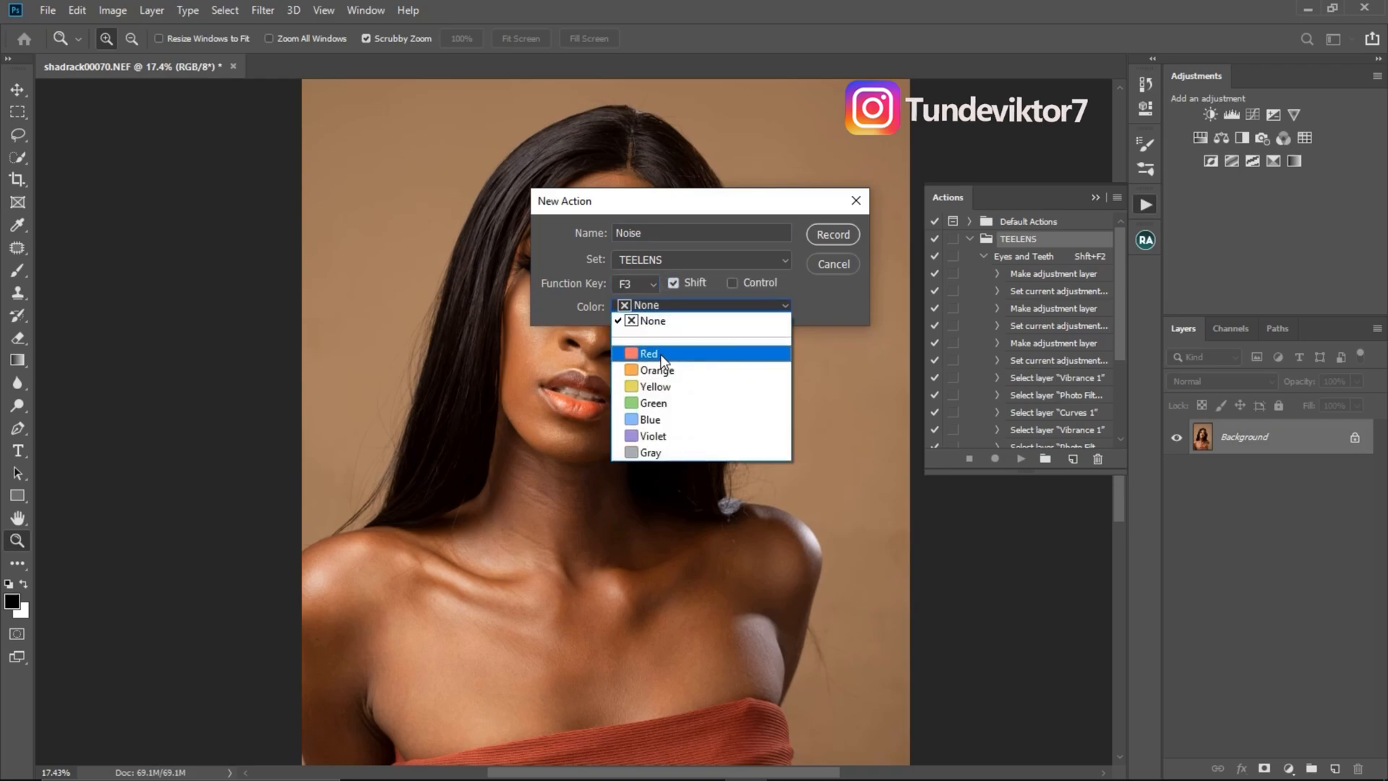
left_click(675, 349)
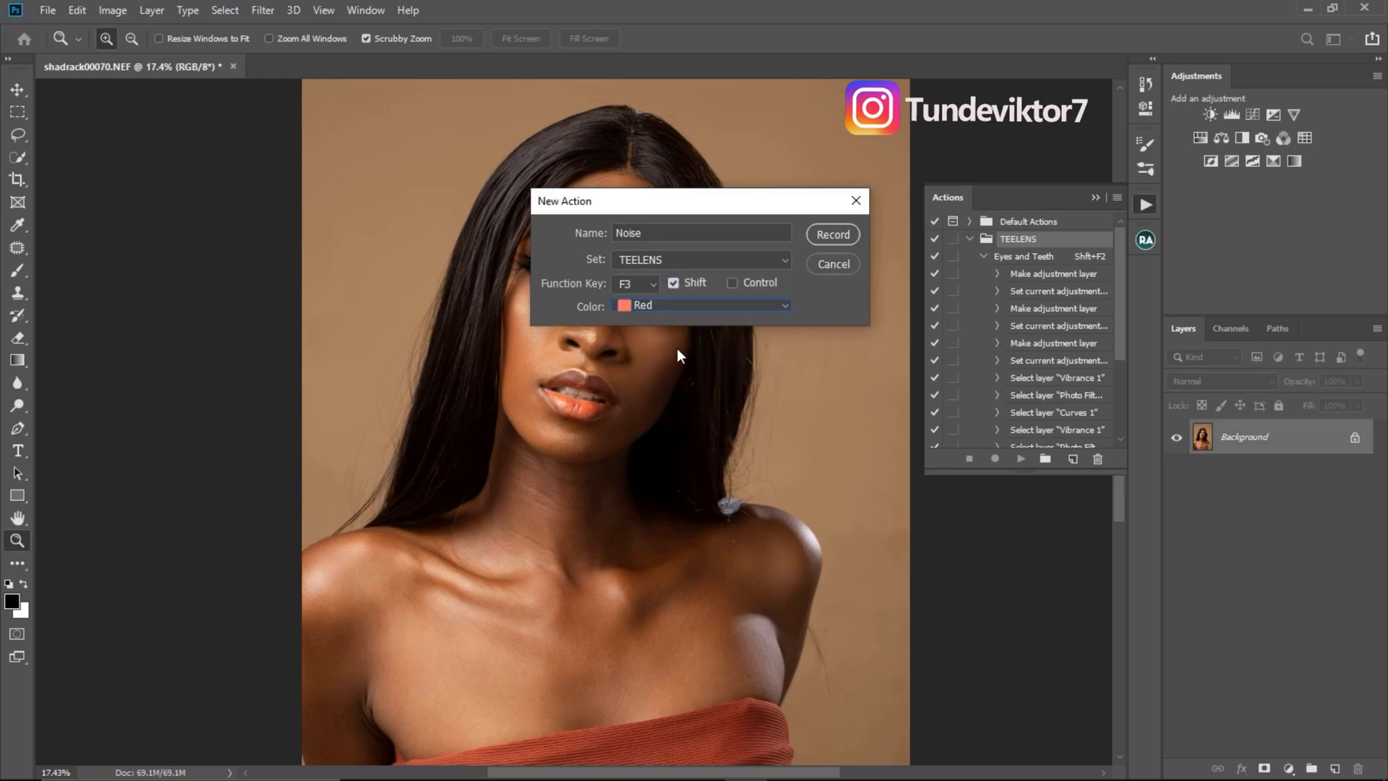
left_click(832, 237)
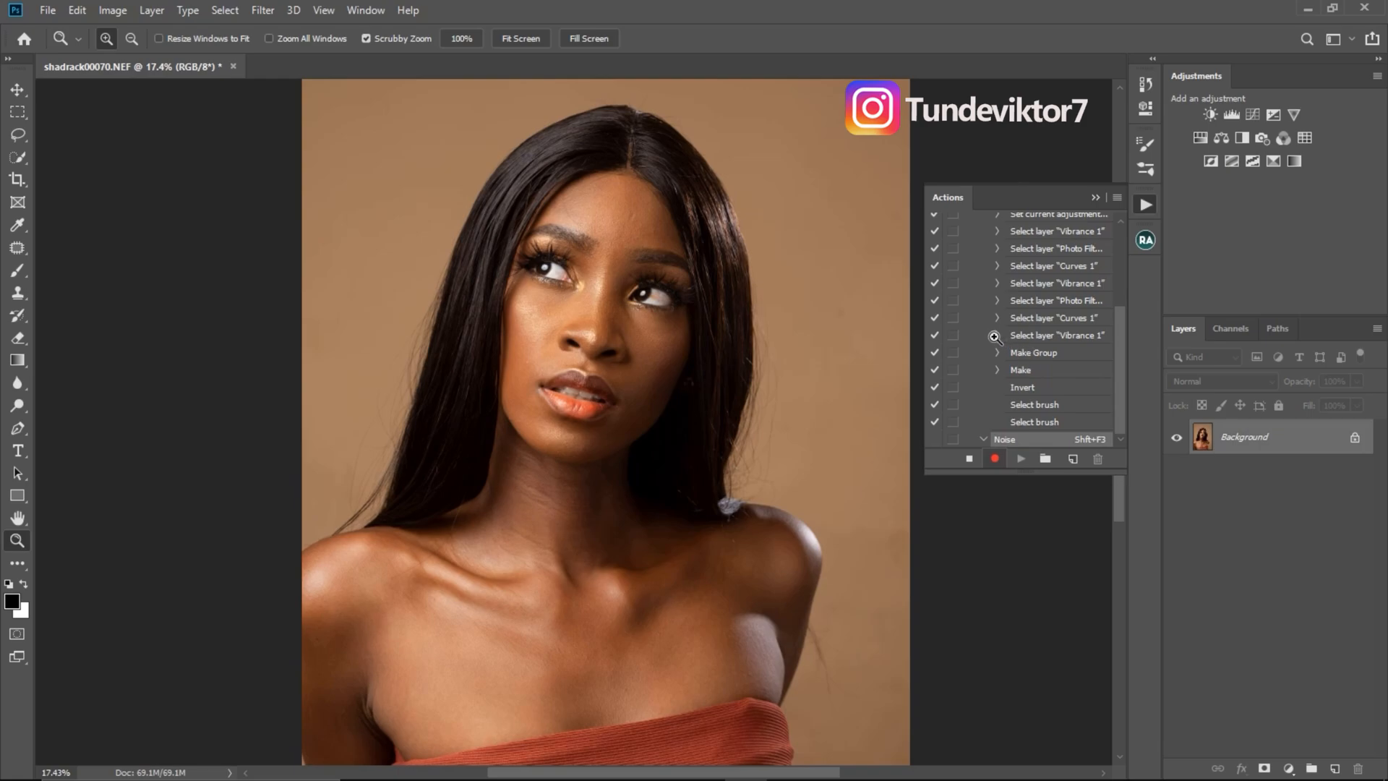
- Add a new layer above the Background and fill it with 50% Gray at 100% opacity in Normal mode
left_click(1335, 770)
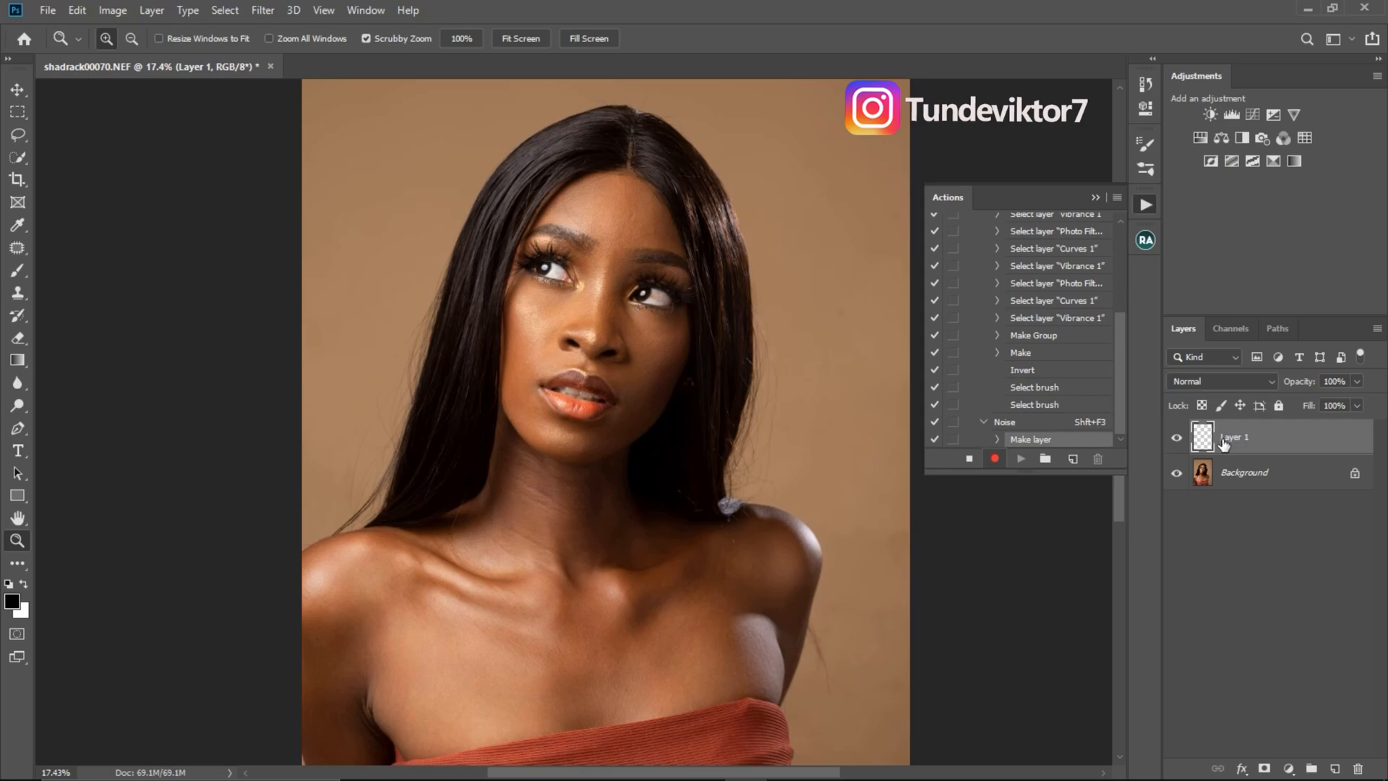
left_click(77, 11)
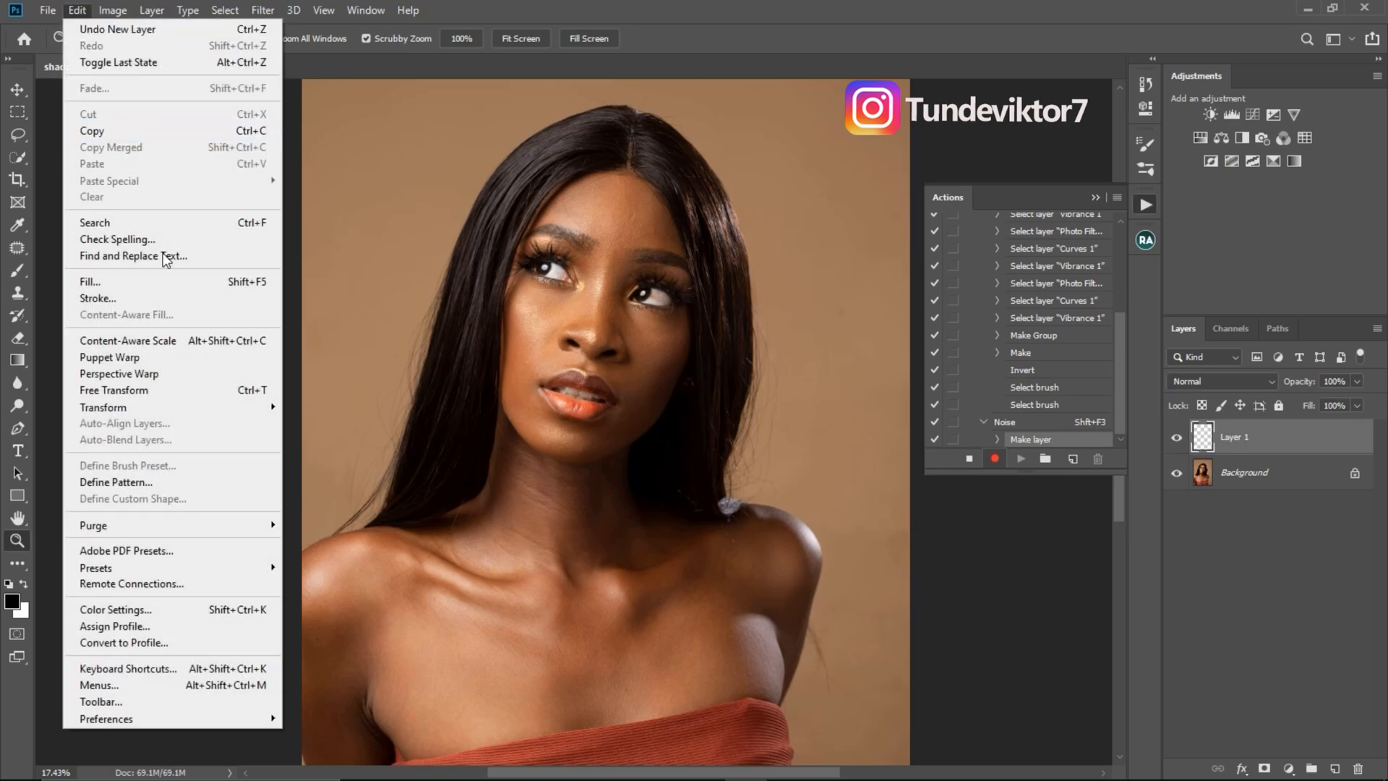
left_click(226, 281)
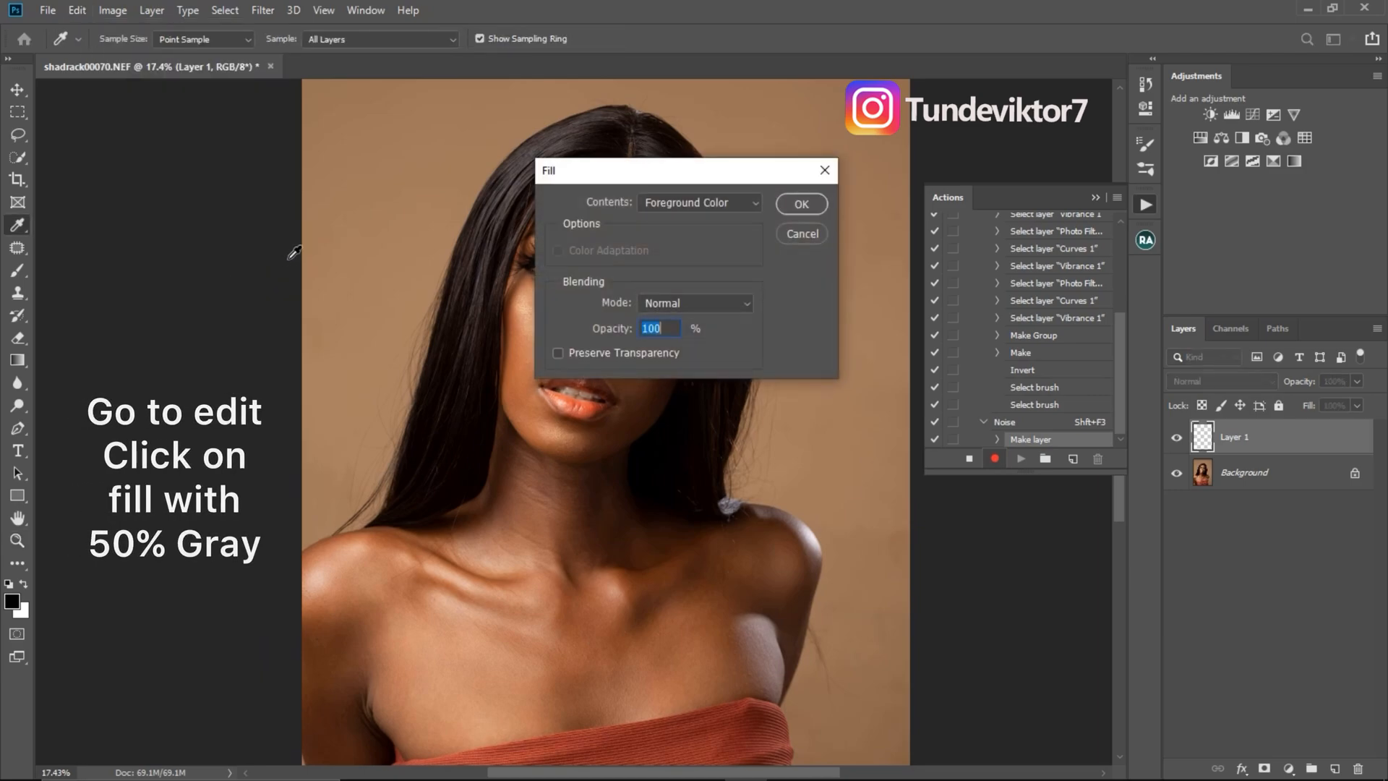
left_click(691, 202)
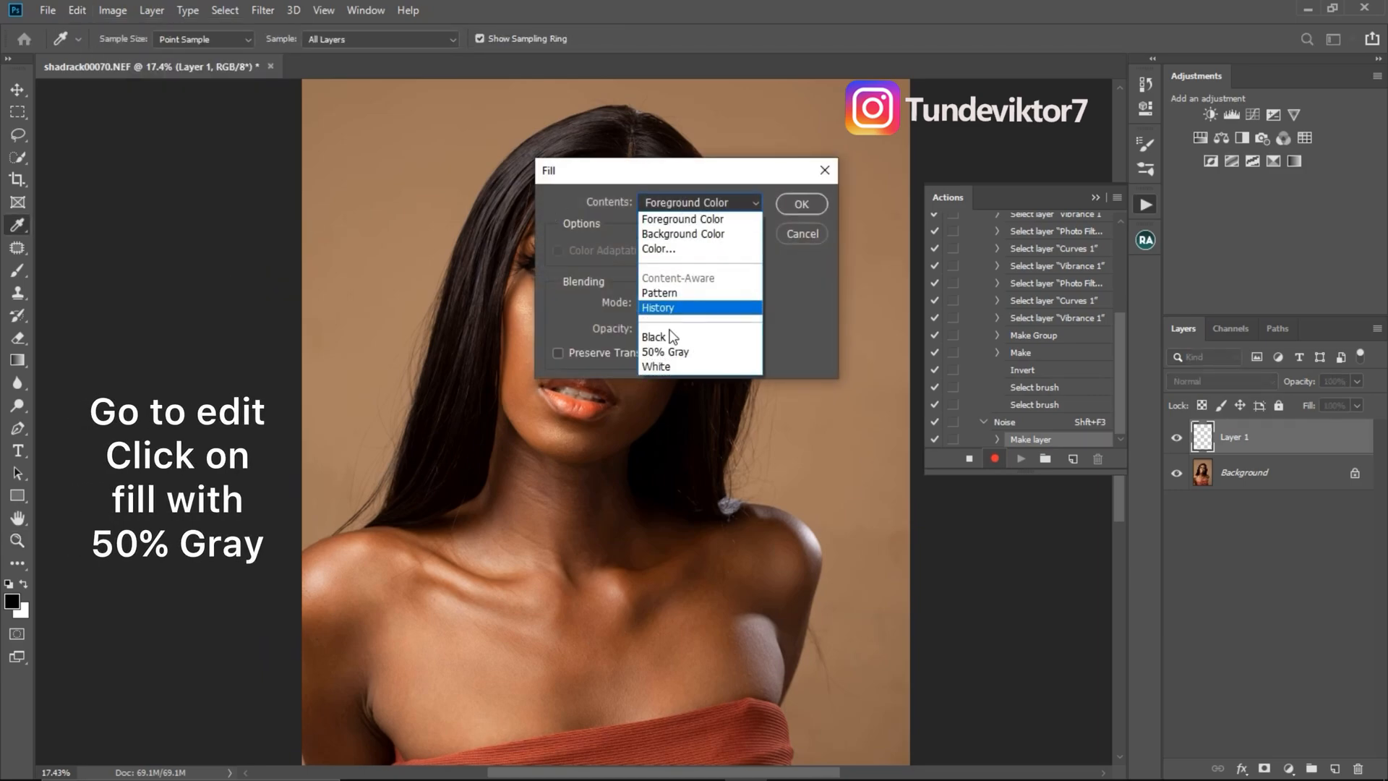
left_click(676, 354)
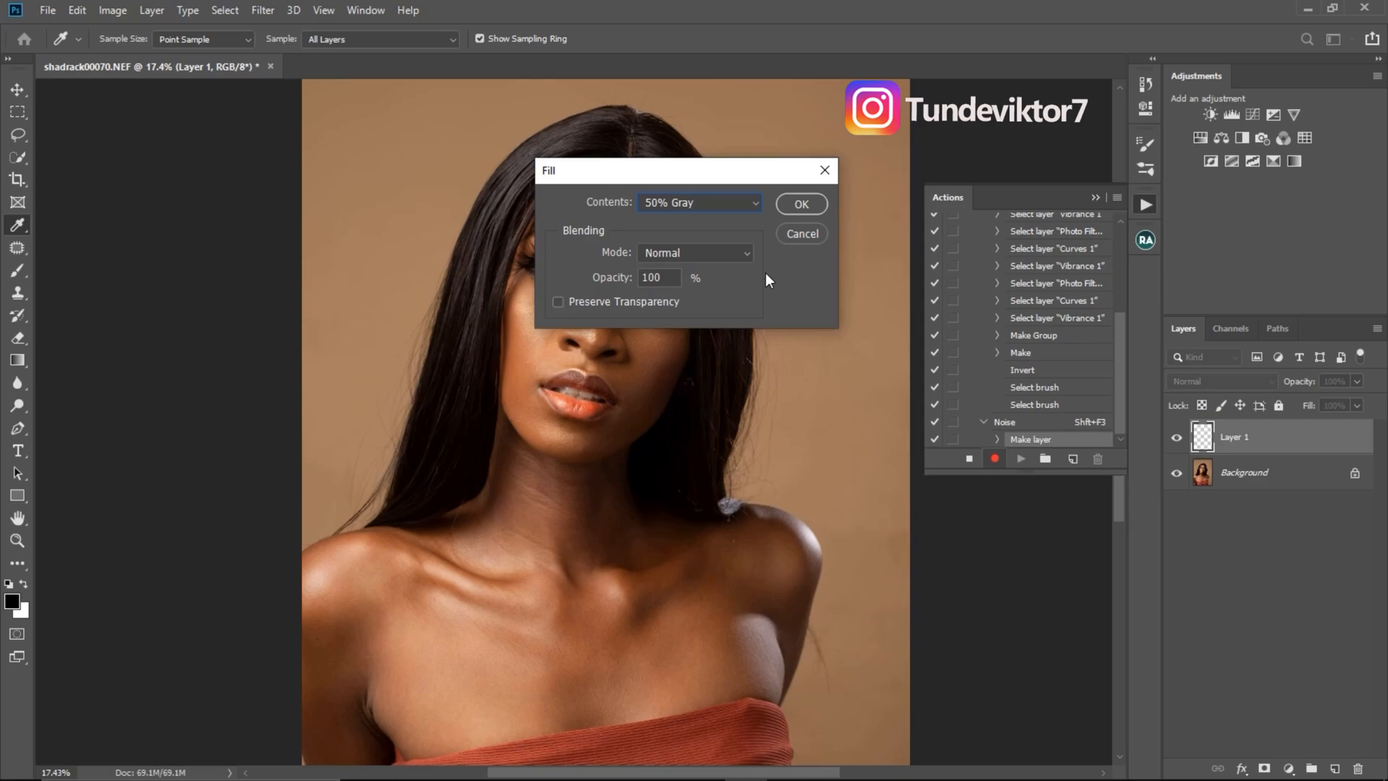
left_click(800, 204)
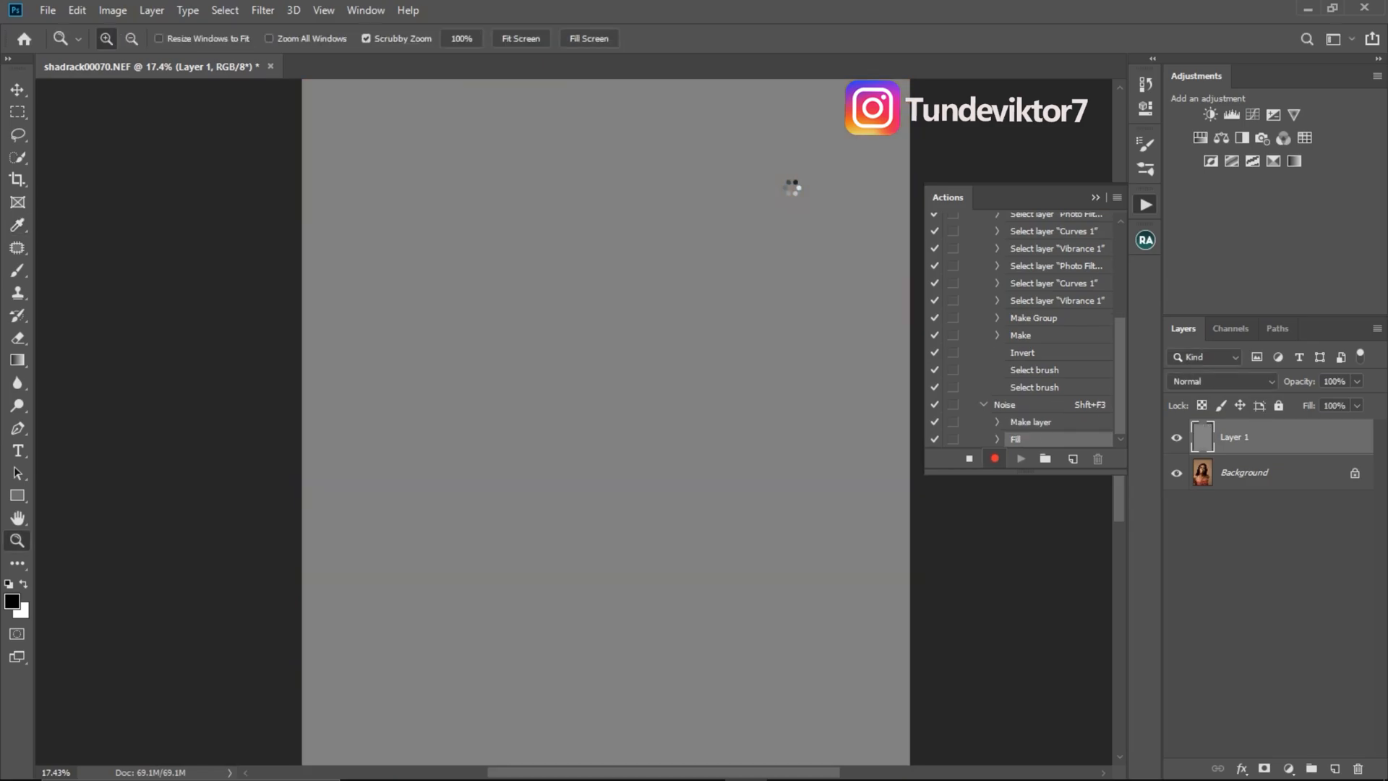
- Apply the Add Noise filter to the gray layer with Uniform distribution, slightly lowering the noise amount
left_click_drag(632, 313, 590, 316)
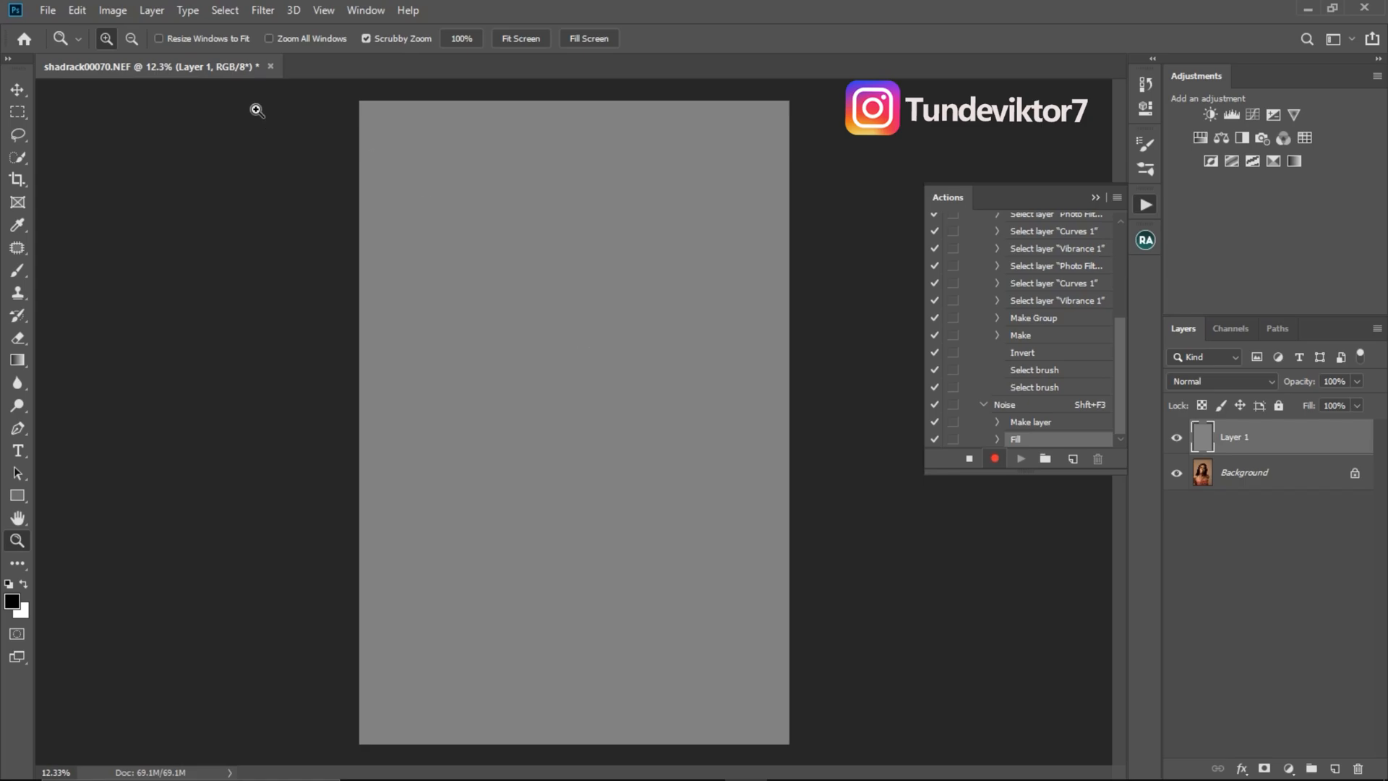
left_click(257, 10)
mouse_move(371, 260)
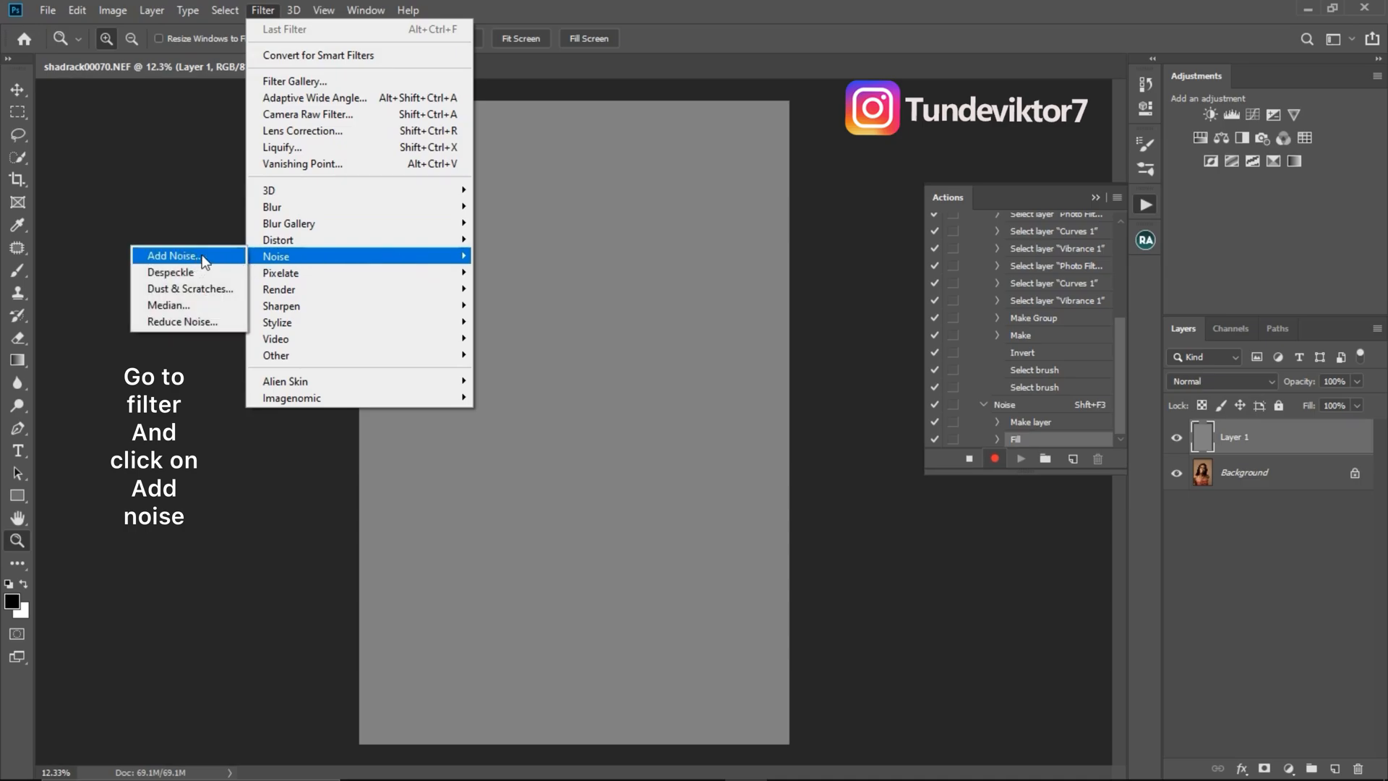
left_click(197, 257)
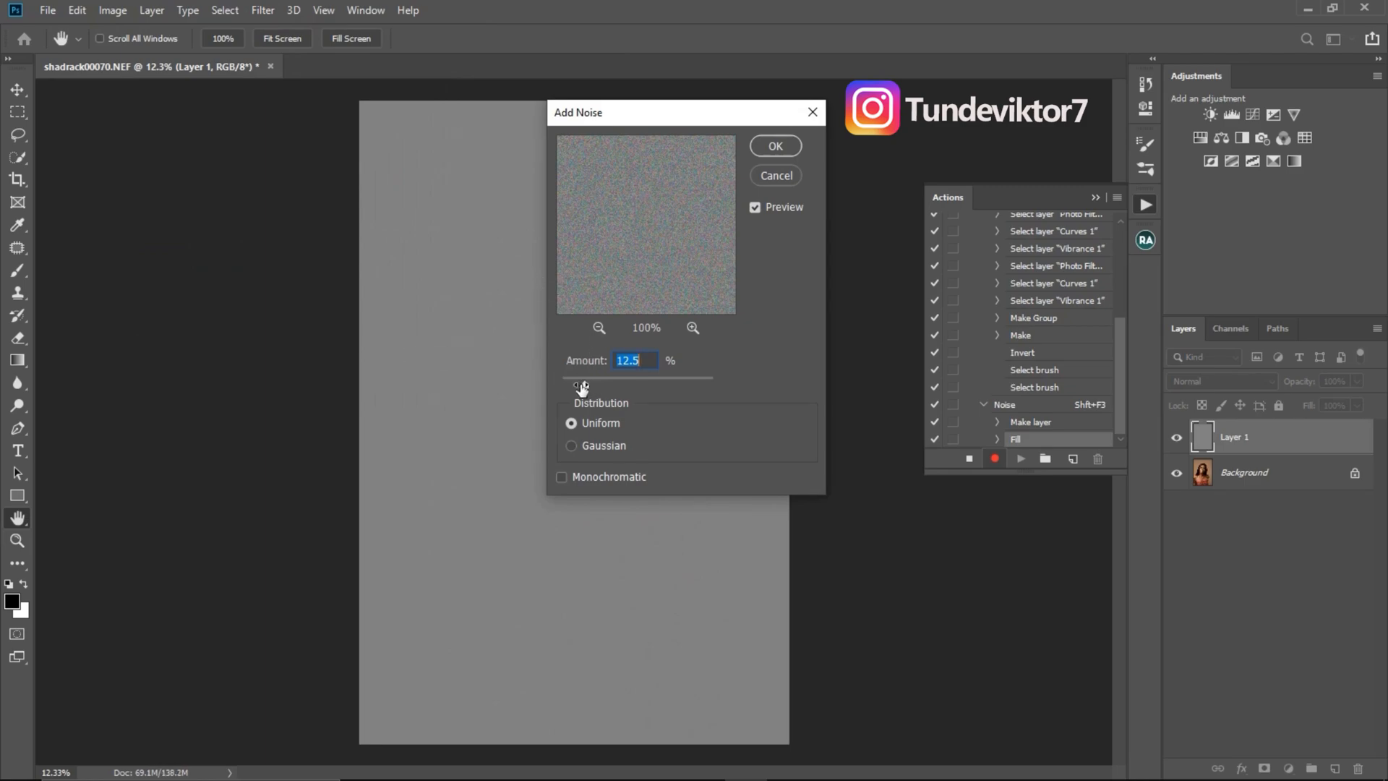
left_click_drag(576, 388, 573, 385)
left_click(776, 146)
- Inspect the noise texture up close and set the noise layer's blend mode to Soft Light
key("z")
left_click_drag(611, 354, 707, 376)
left_click_drag(591, 310, 654, 347)
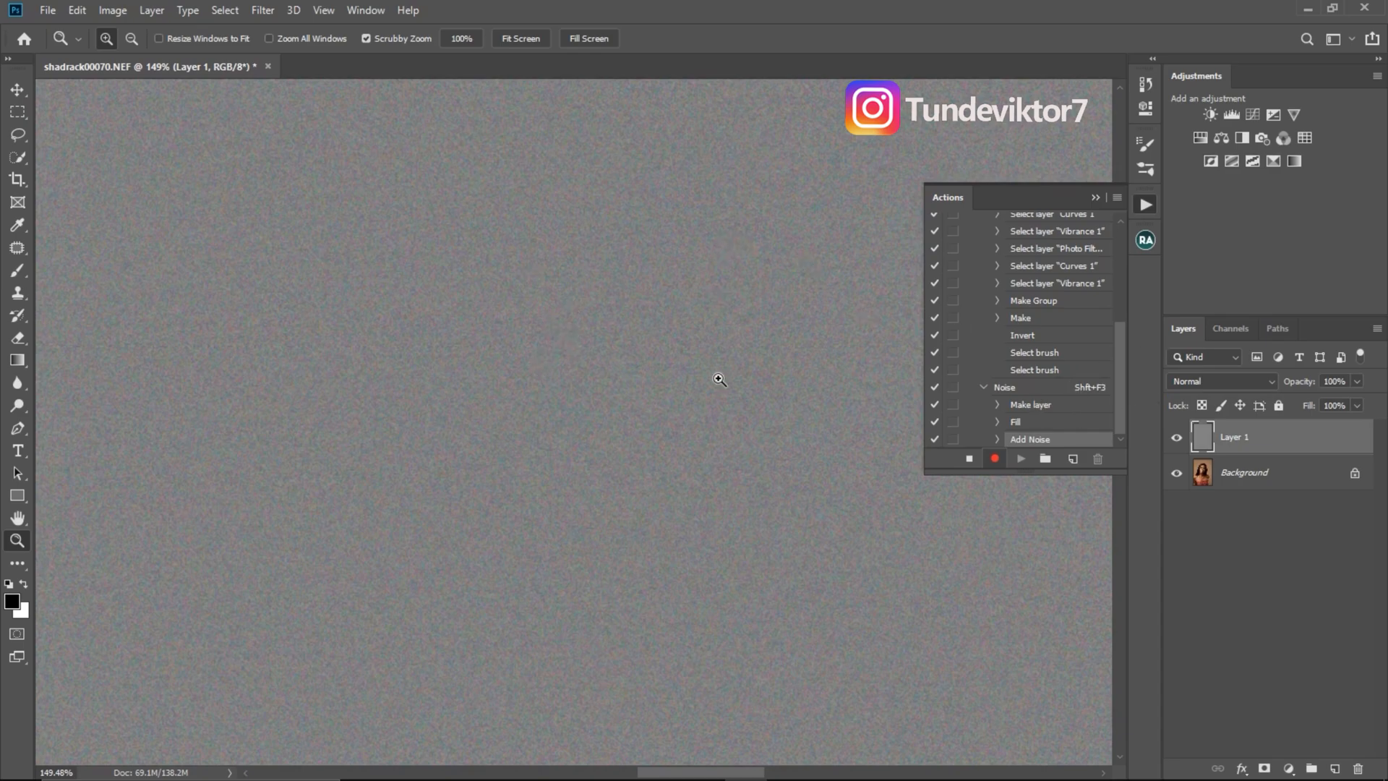
left_click(1235, 383)
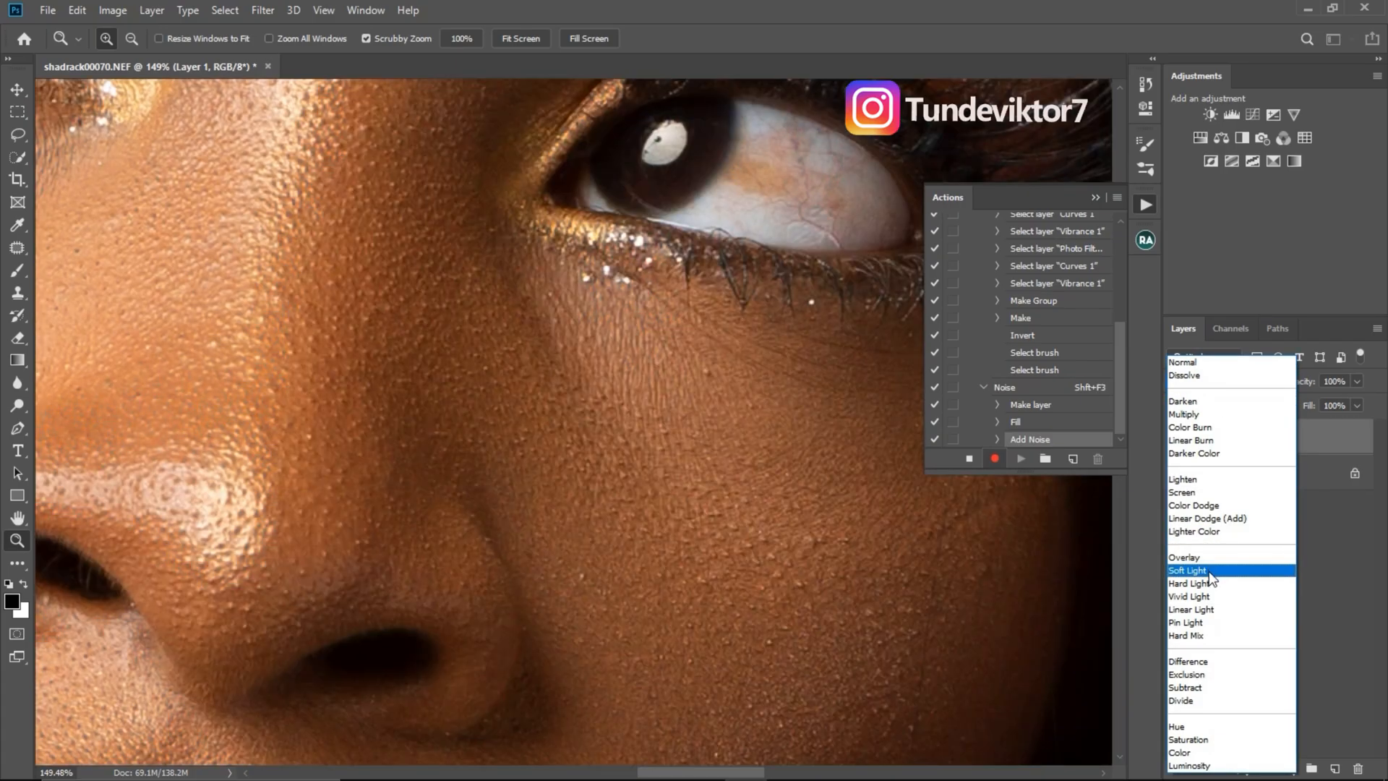
left_click(1211, 571)
- Compare the background with the noise layer hidden and shown, and set the layer's opacity to 50%
left_click_drag(618, 488, 525, 438)
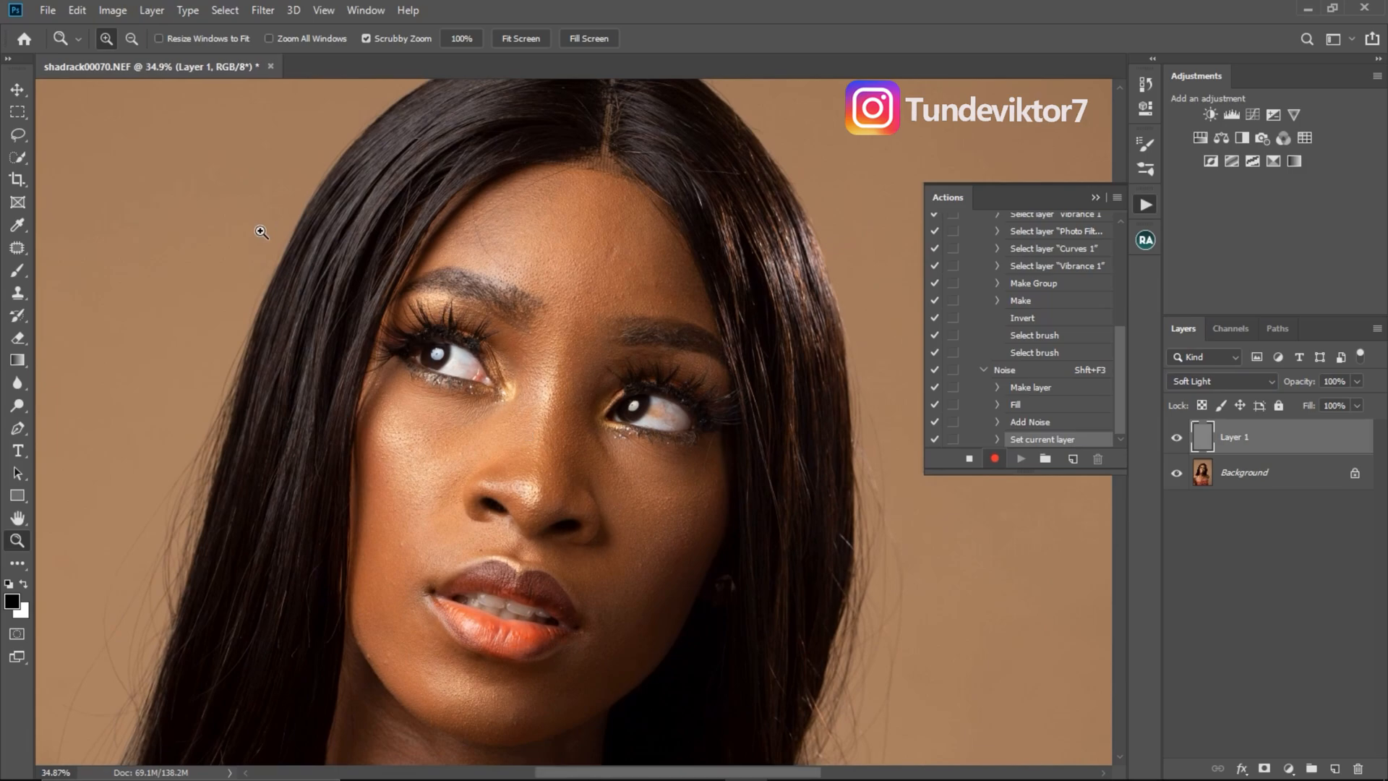
left_click_drag(207, 227, 363, 288)
left_click(1178, 438)
left_click(1177, 439)
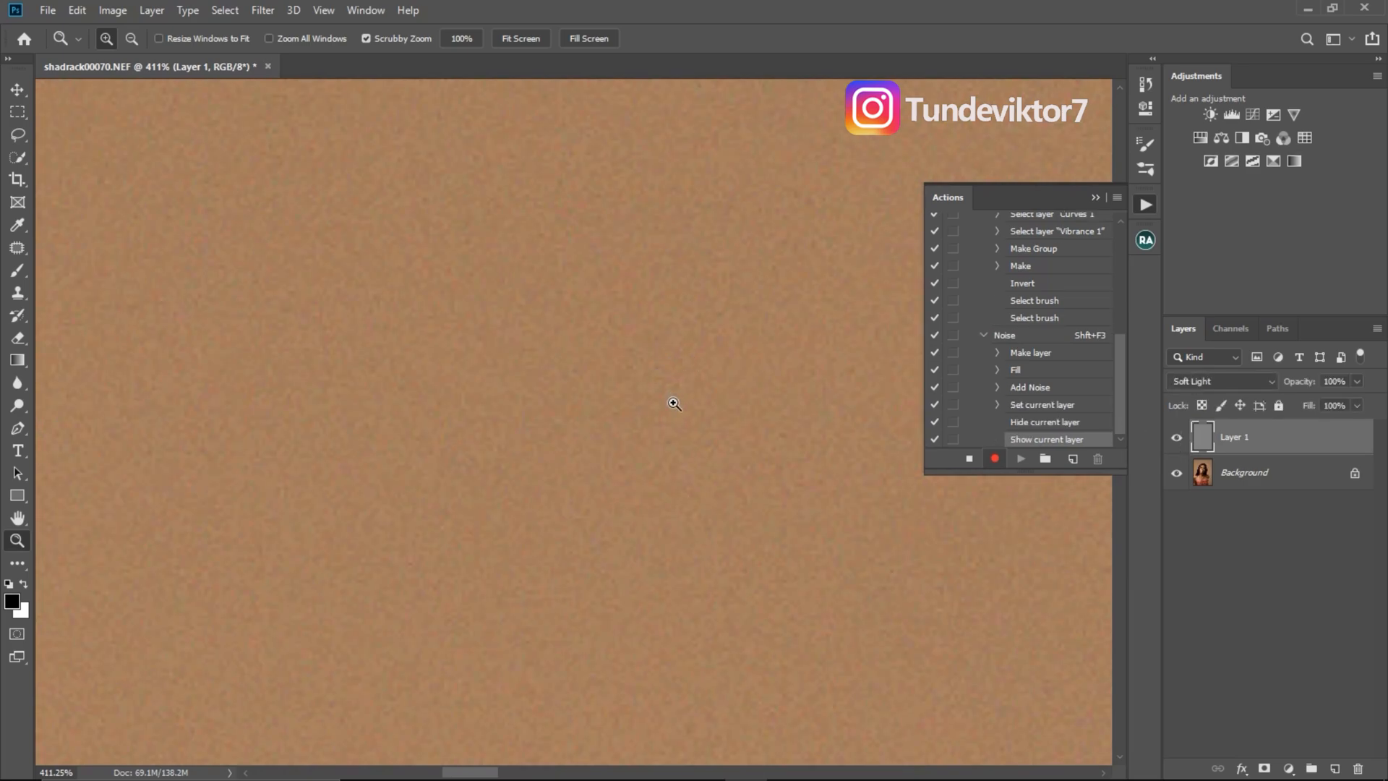
left_click(1357, 382)
left_click_drag(1317, 402, 1317, 402)
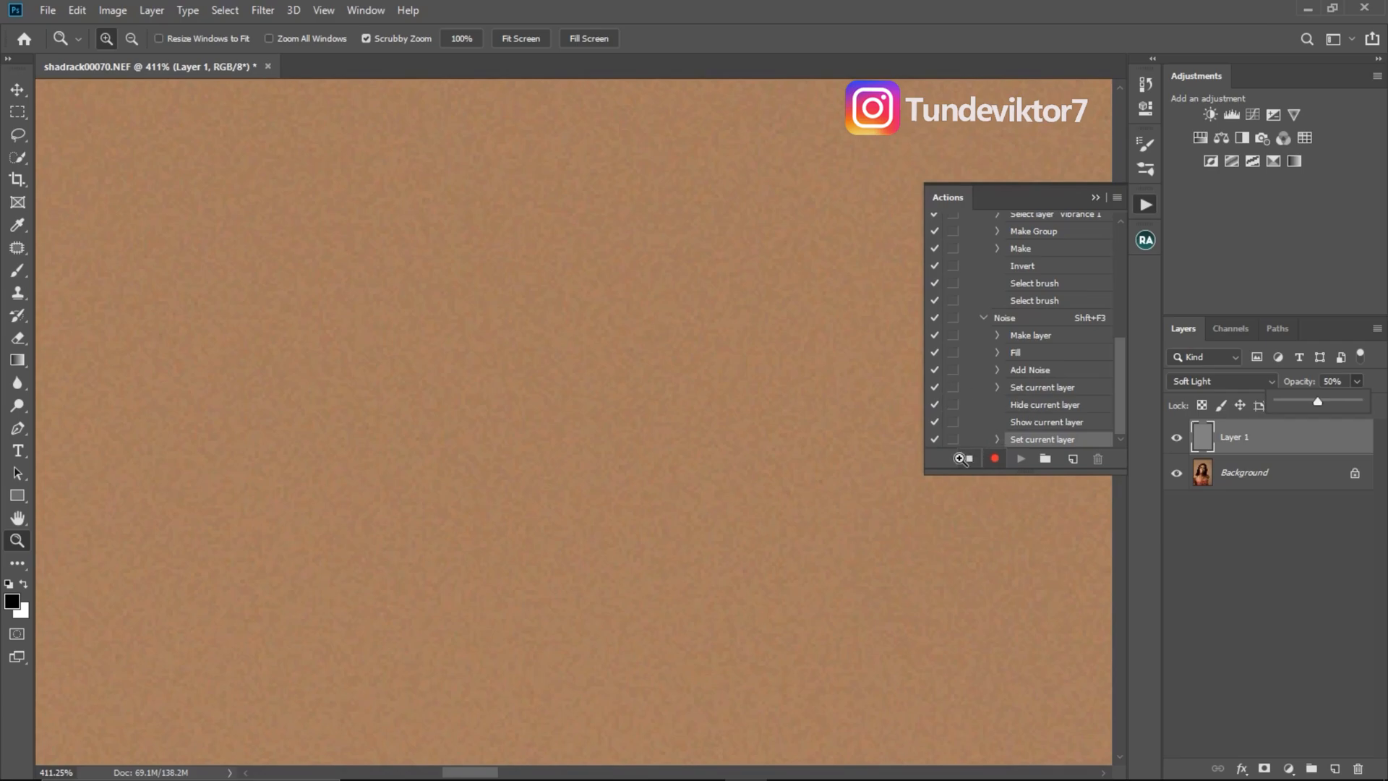
- Stop recording the Noise action and turn Button Mode back on for the actions
left_click_drag(692, 440, 450, 369)
left_click_drag(699, 490, 692, 460)
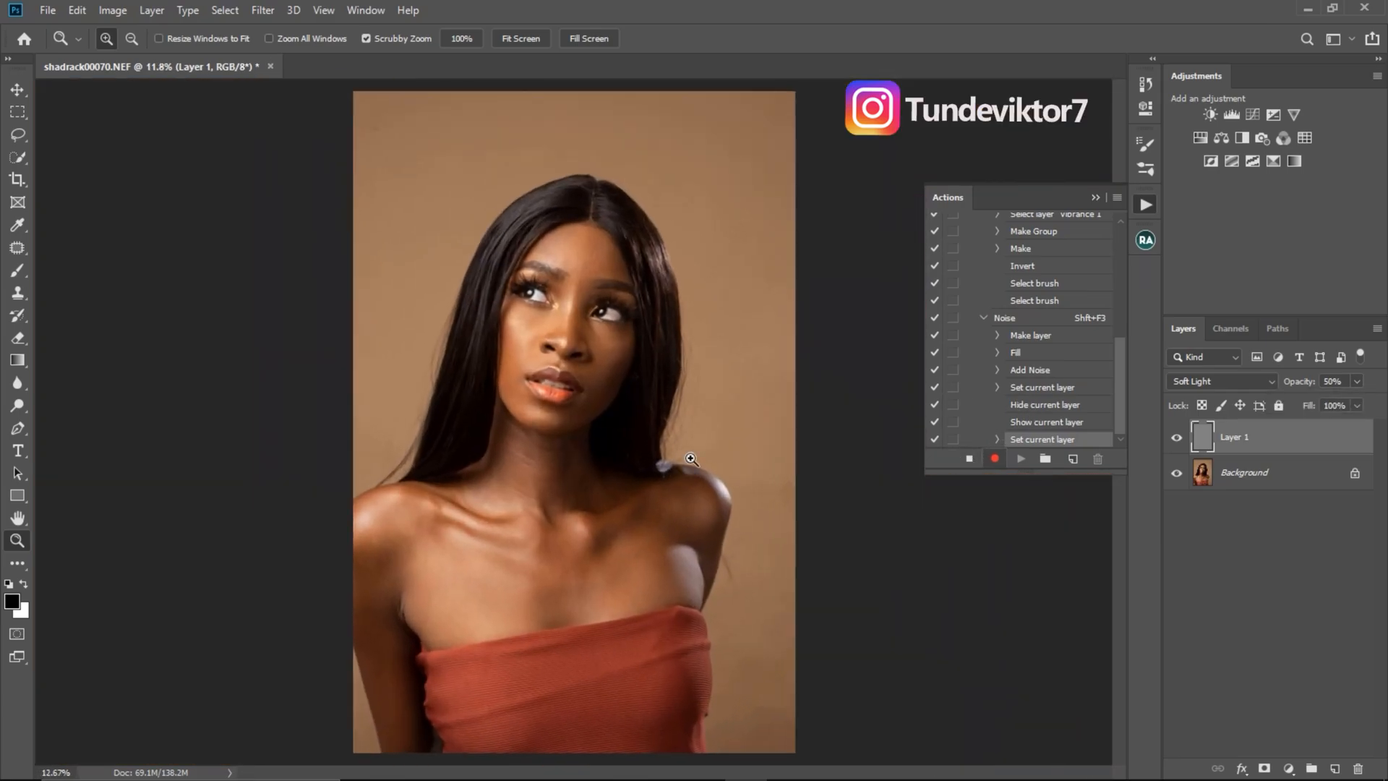
left_click(969, 459)
left_click(1116, 197)
left_click(1152, 201)
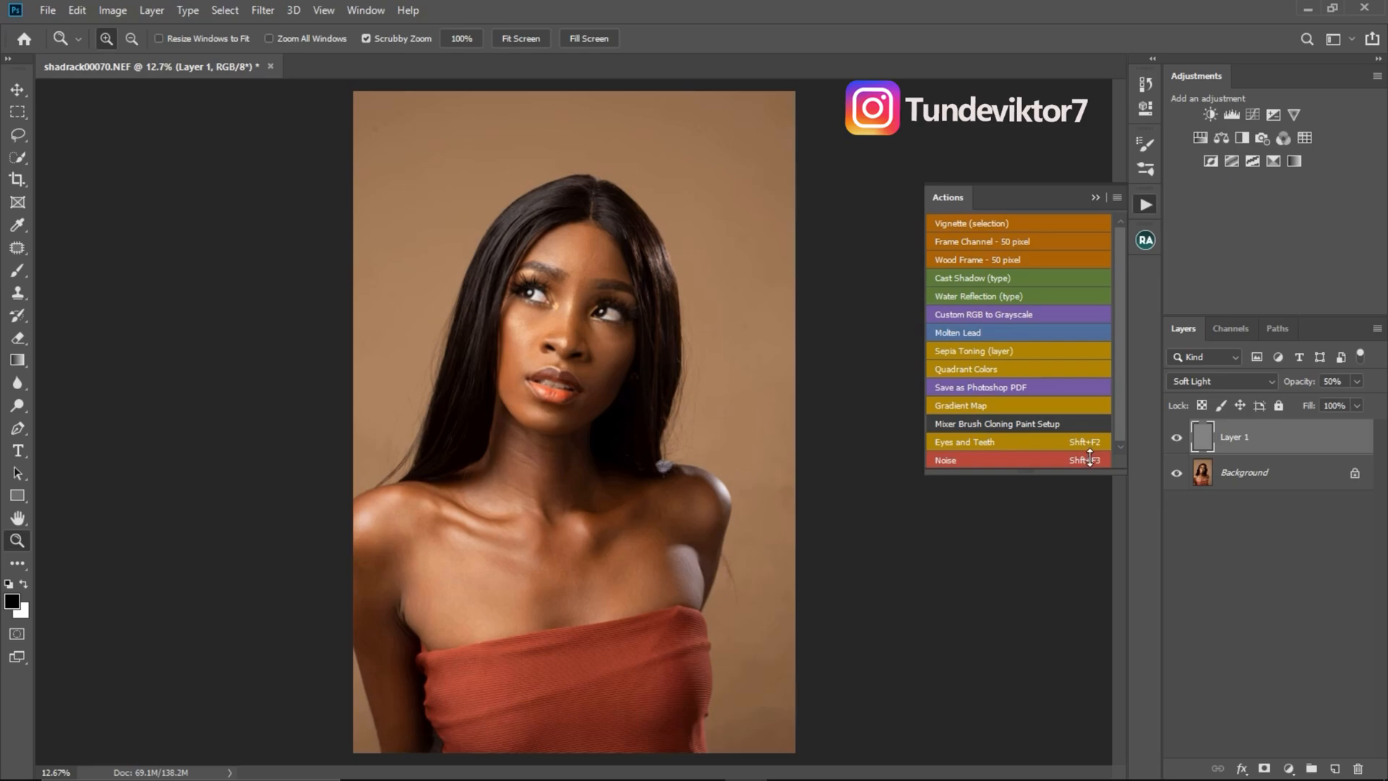
- Delete the noise layer, and add and remove a blank layer so that only the Background layer is left
left_click(1097, 197)
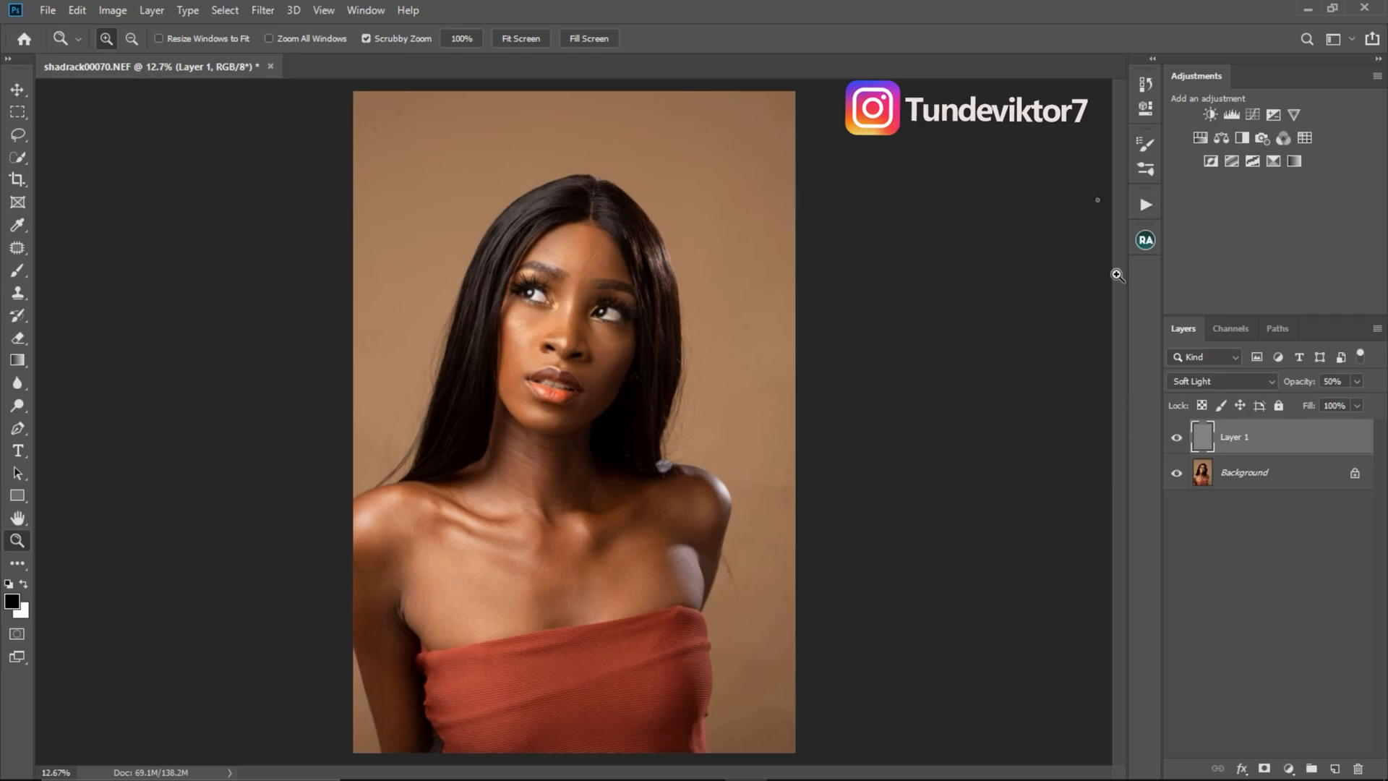
left_click_drag(1298, 439, 1358, 769)
mouse_move(626, 312)
left_mouse_down()
mouse_move(662, 330)
mouse_move(622, 310)
left_mouse_up()
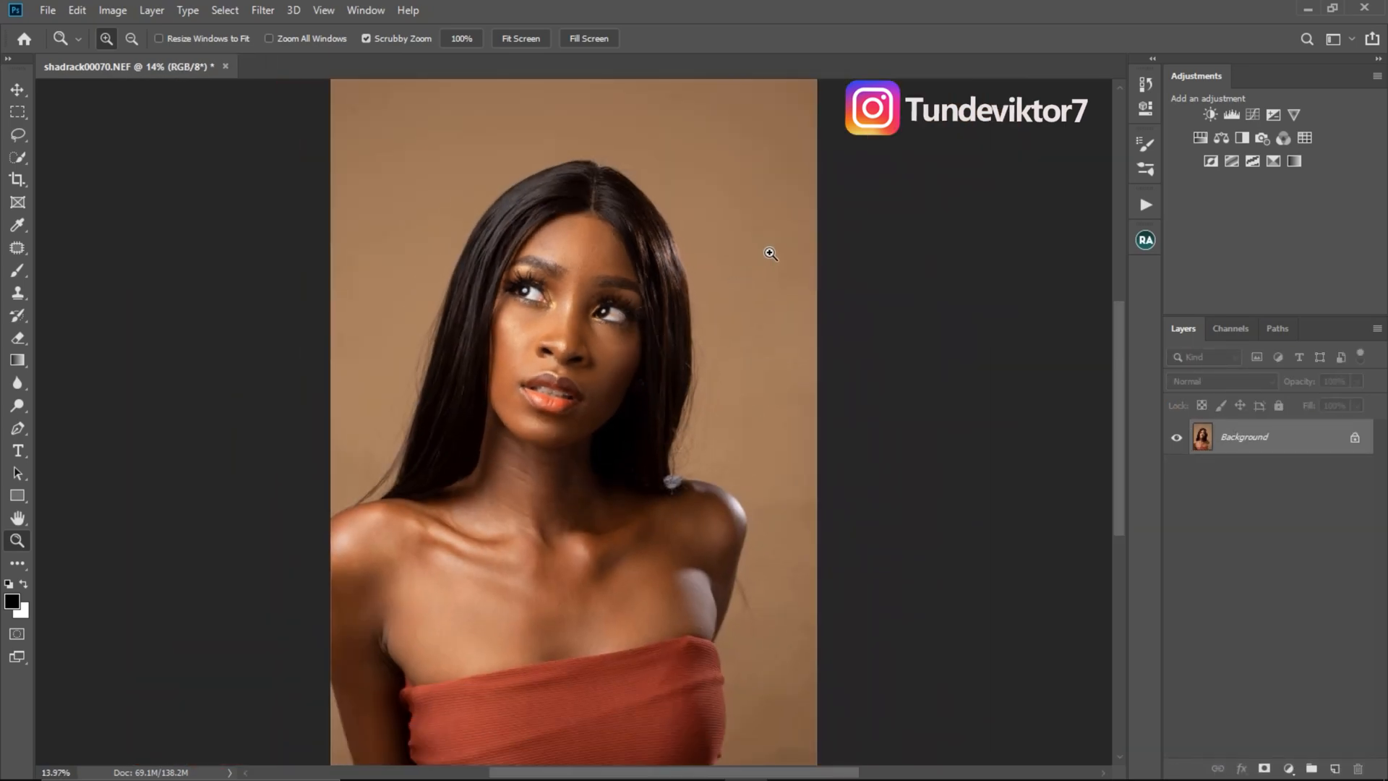
left_click(1334, 769)
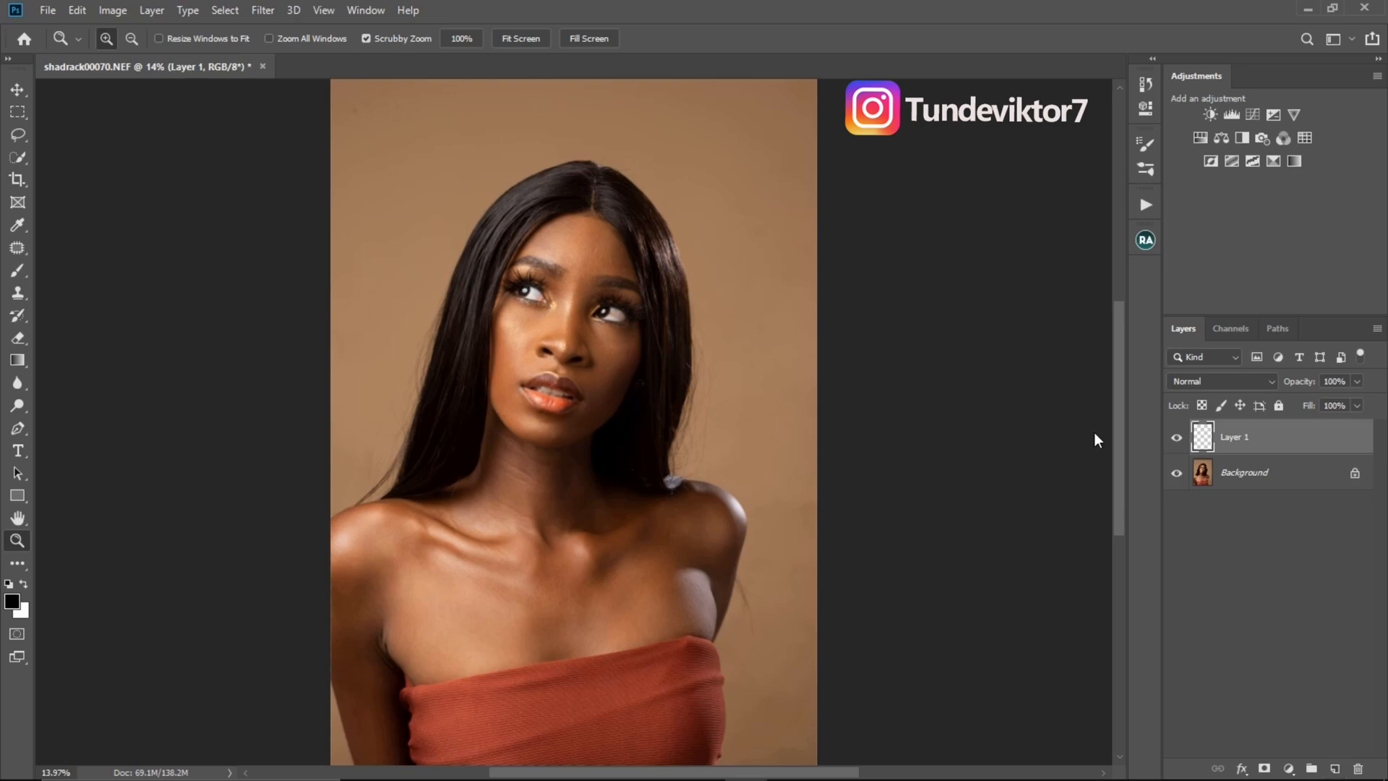
left_click_drag(1282, 446, 1358, 769)
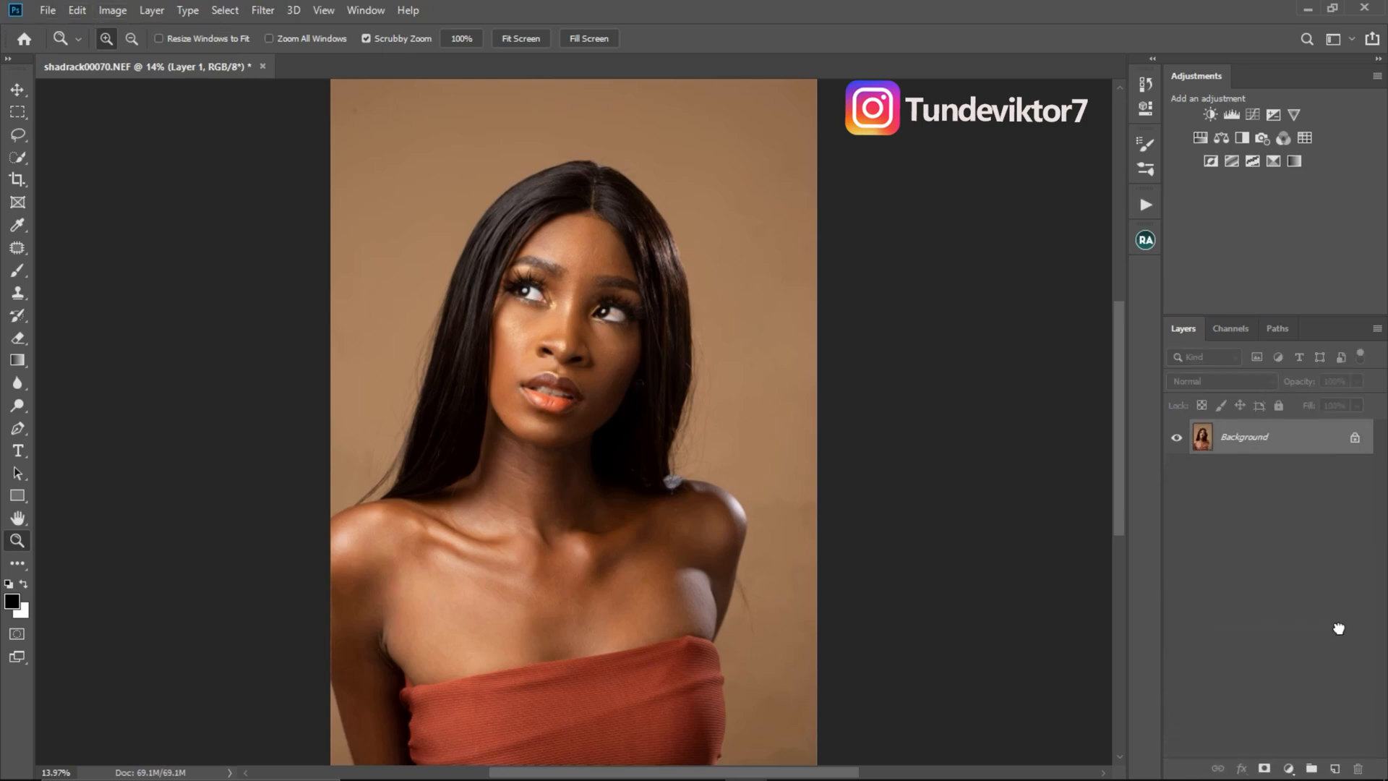
- Play the Noise action on the portrait and compare the background up close with the noise layer hidden and shown
left_click(1146, 204)
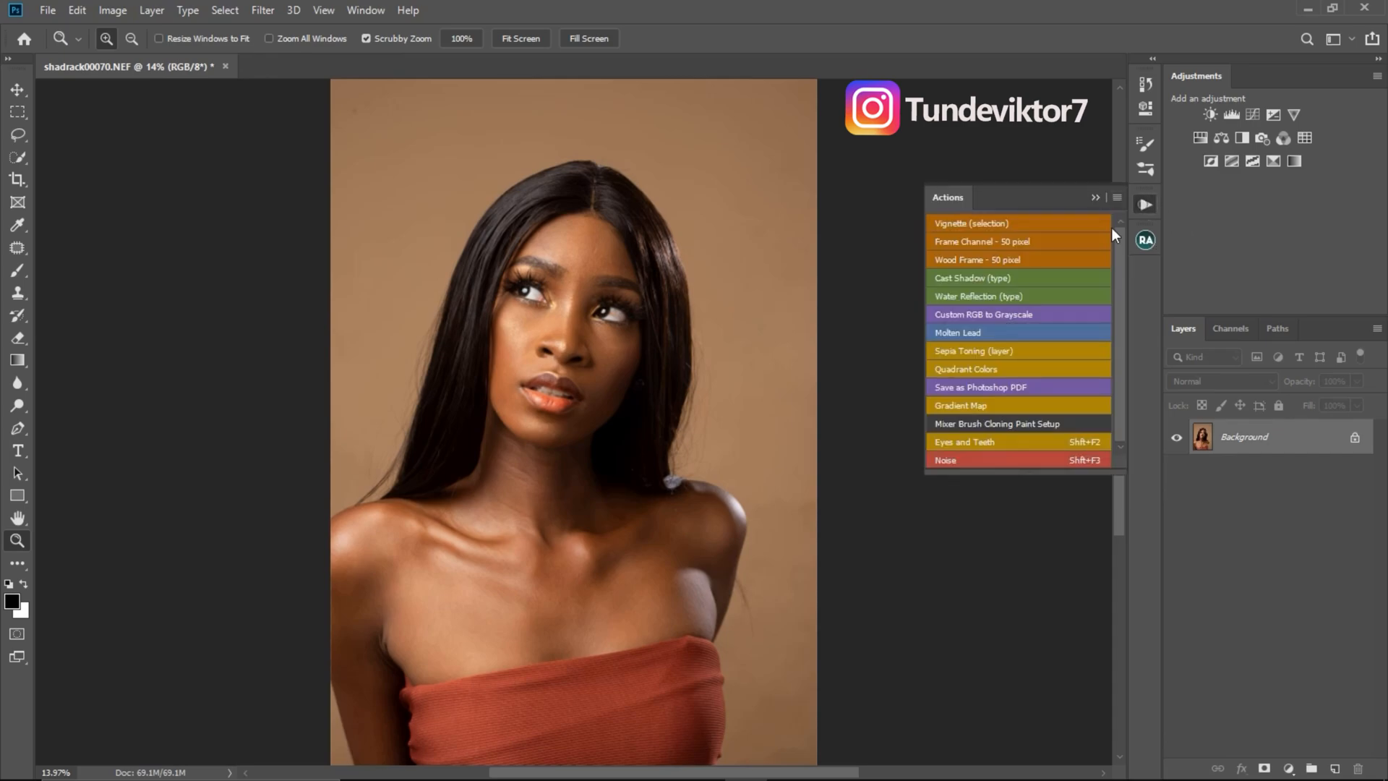
left_click(1004, 459)
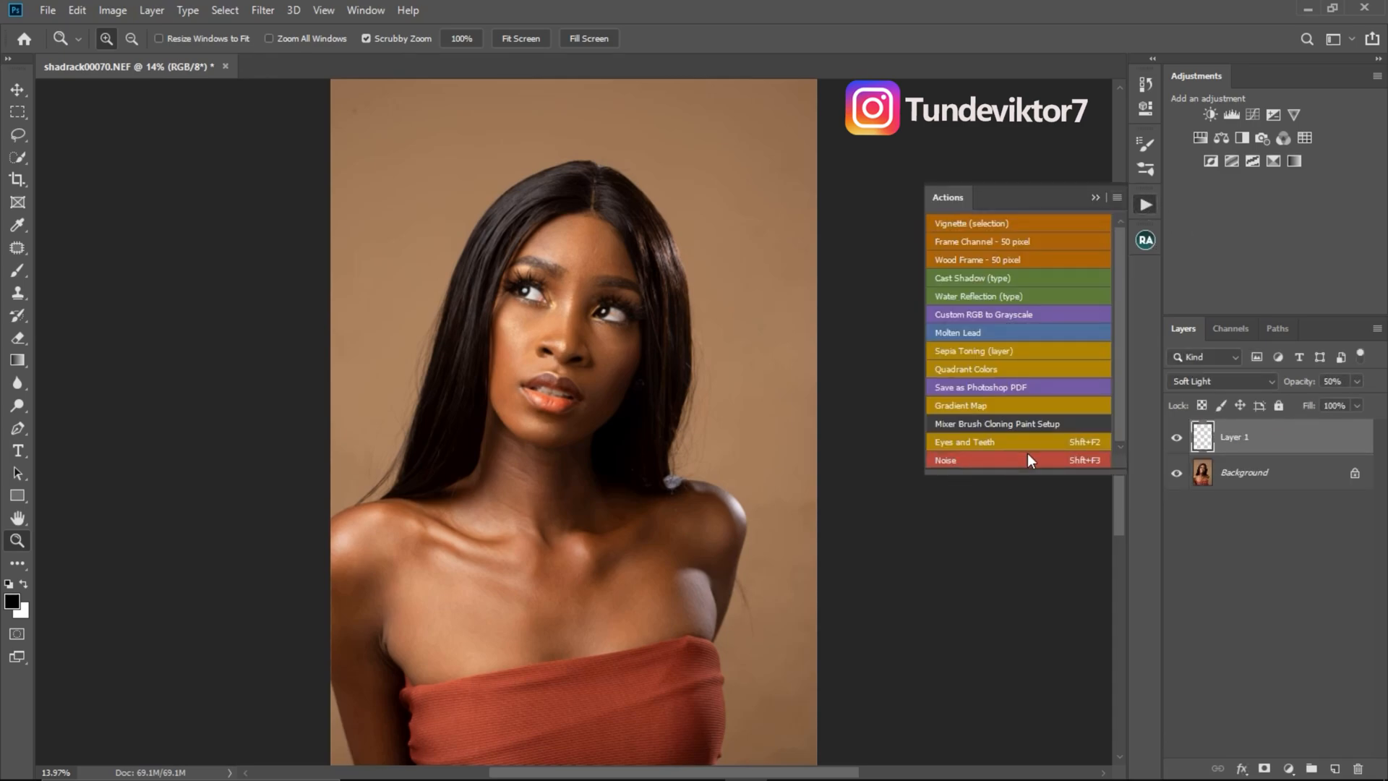
left_click_drag(682, 177, 911, 405)
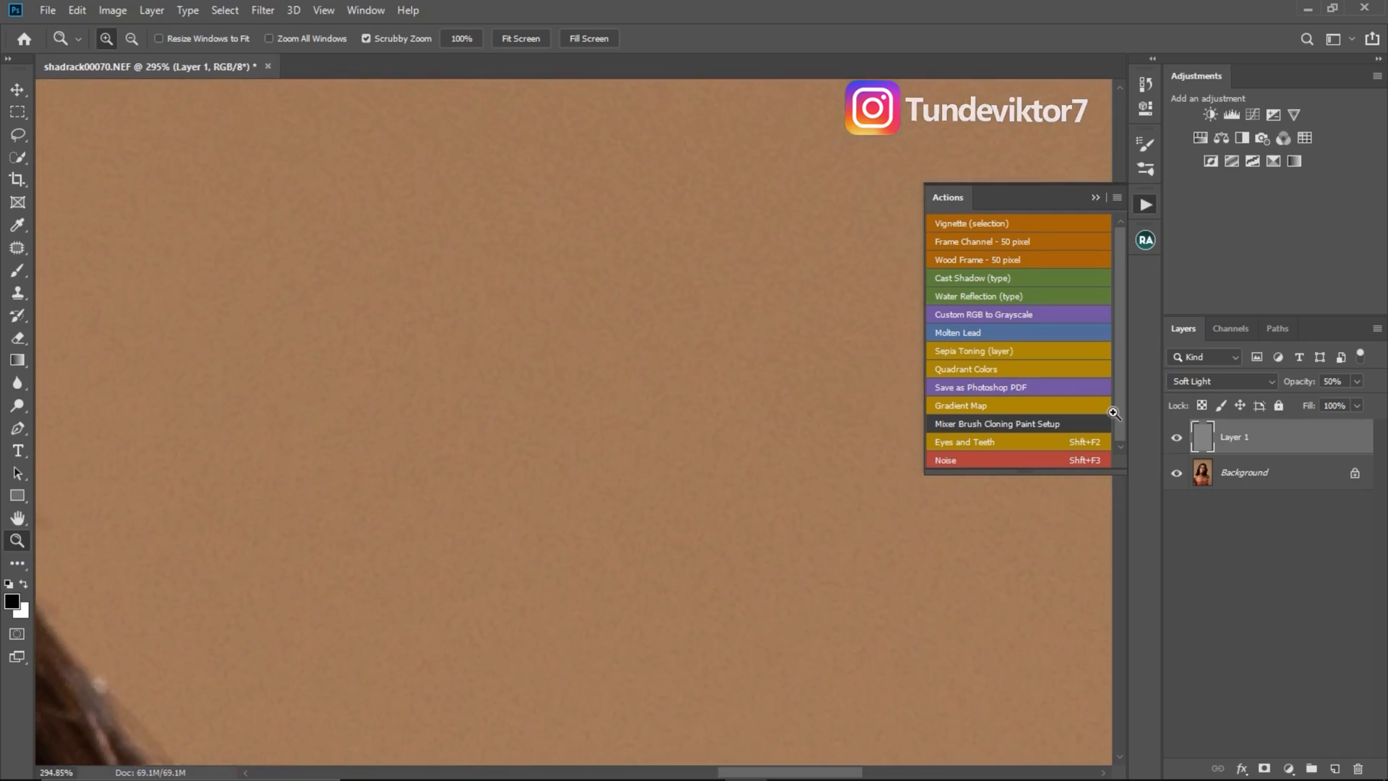
left_click(1179, 440)
left_click(1177, 441)
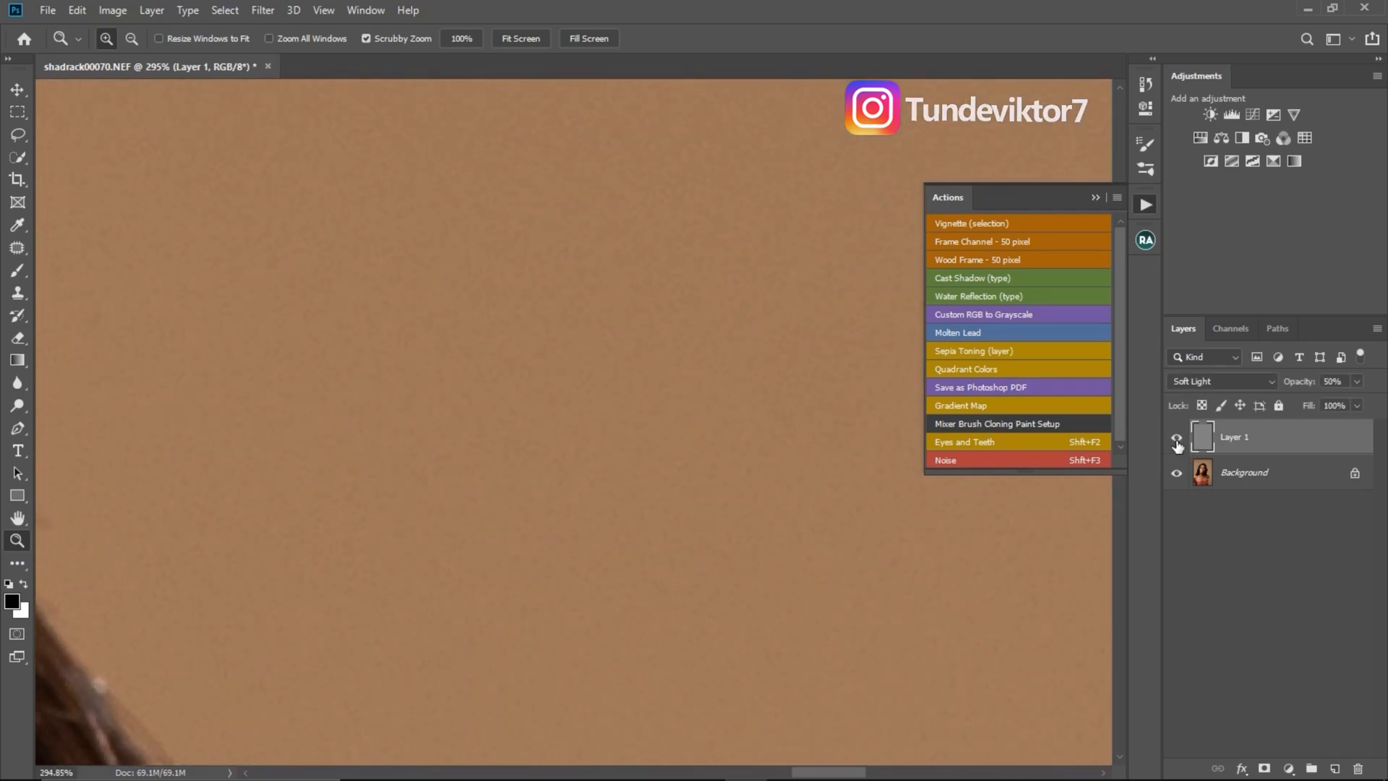
- Delete the noise layer made by the test run and check the bare background near the hair
left_click(1096, 199)
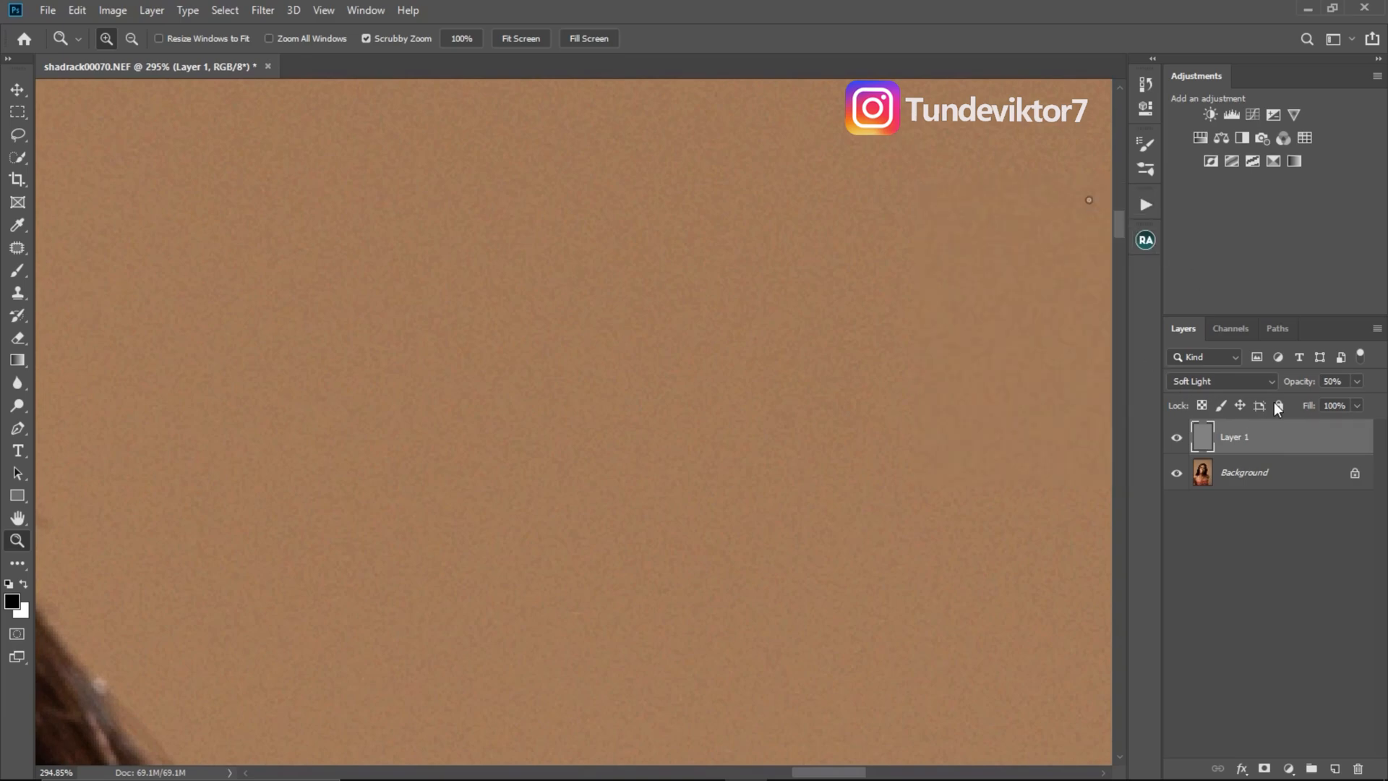
left_click_drag(1304, 448, 1357, 769)
left_click_drag(749, 433, 749, 428)
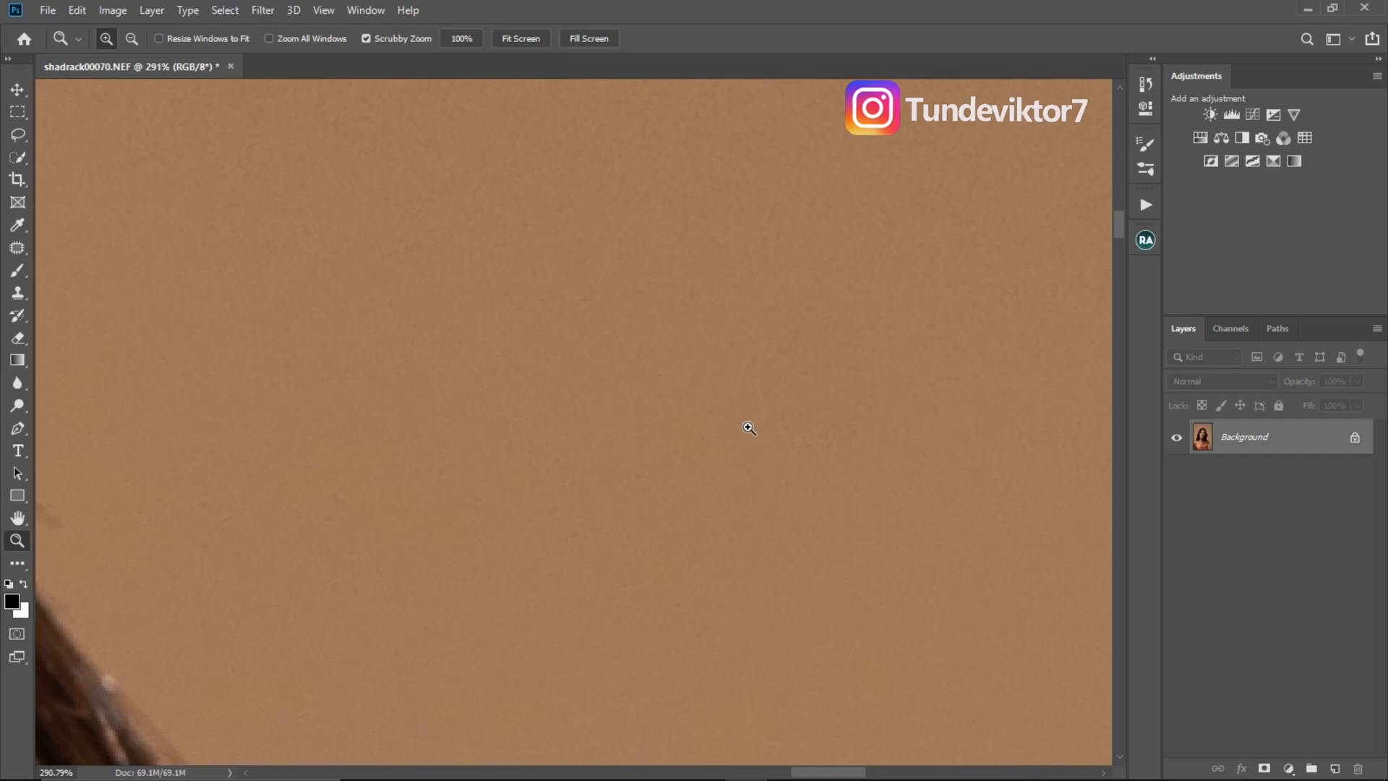
left_click_drag(813, 369, 726, 336)
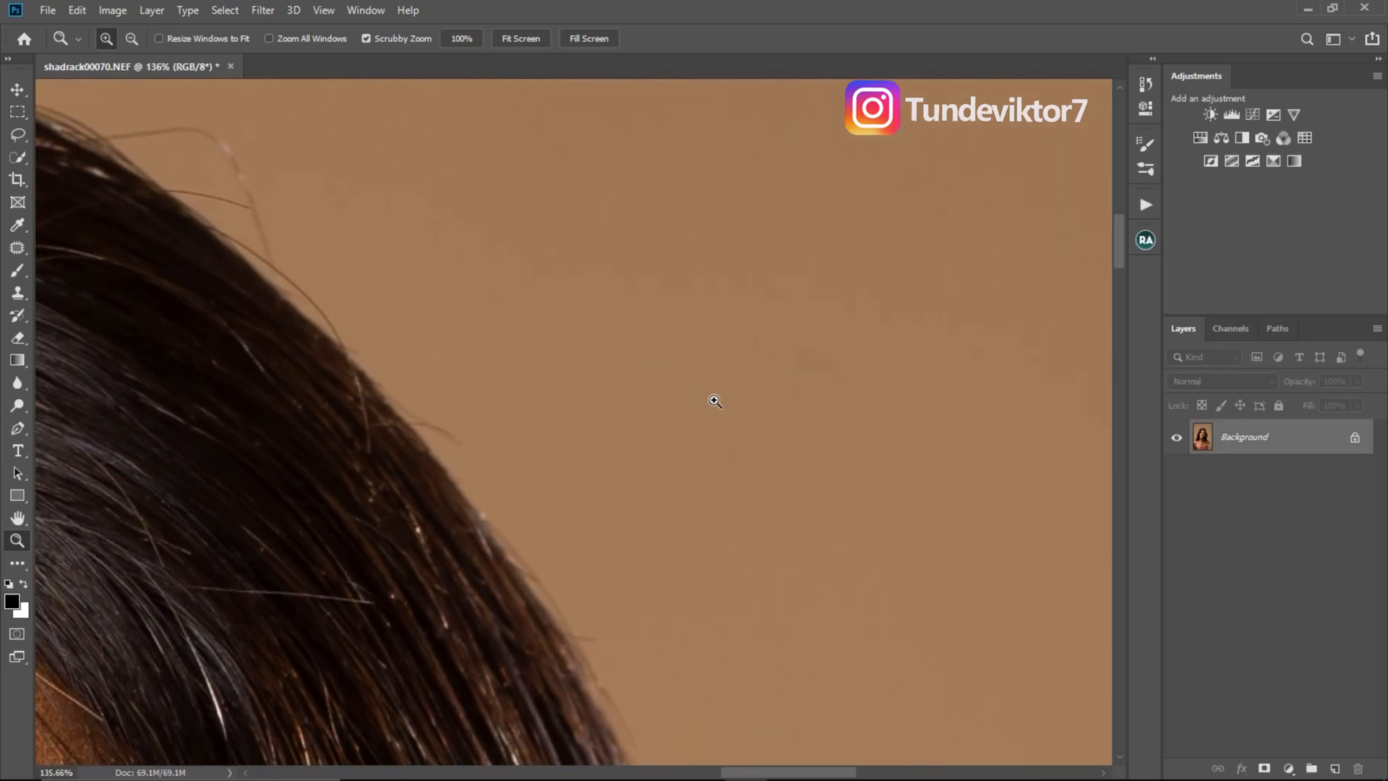
- Run the Noise action through its assigned shortcut and examine the result on the new layer and the whole portrait
key("shift")
key("shift+F2")
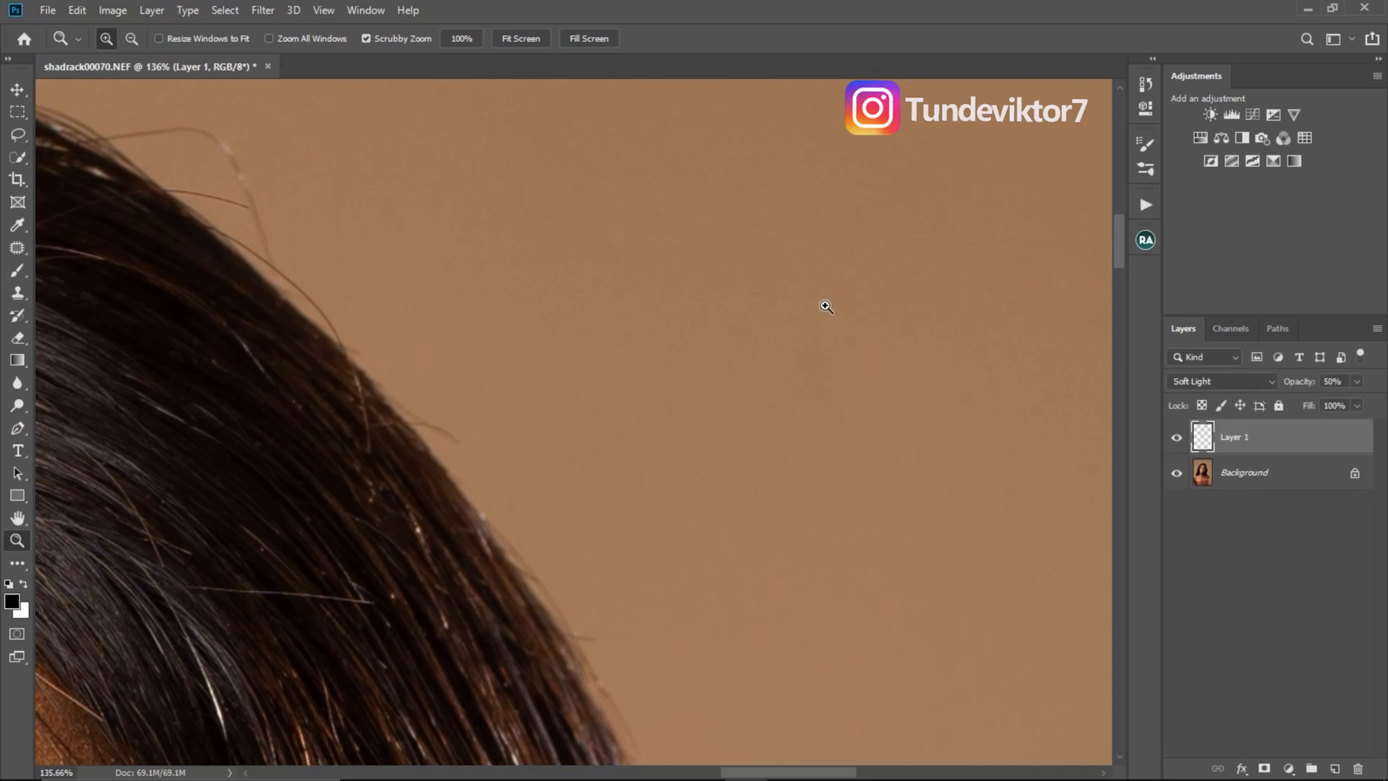
left_click(1205, 439)
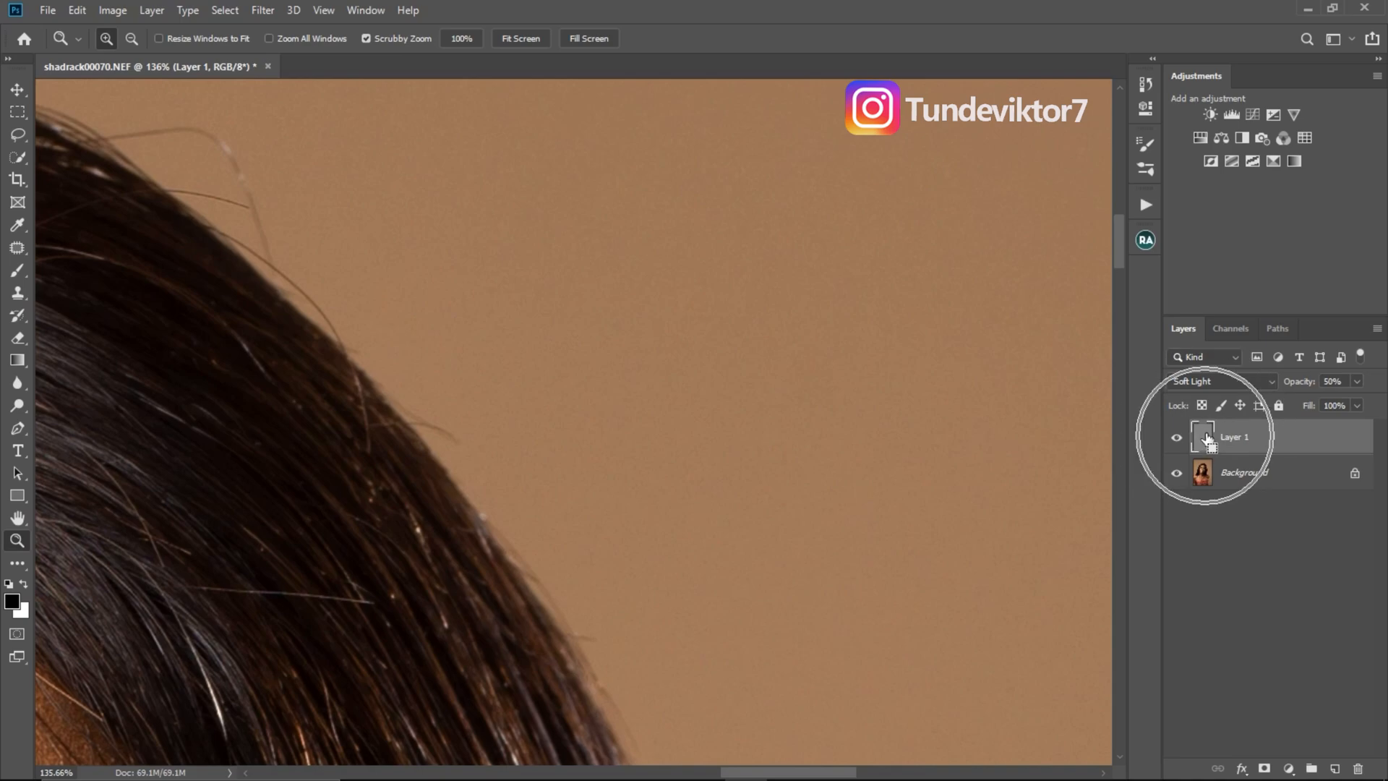
left_click_drag(533, 365, 460, 365)
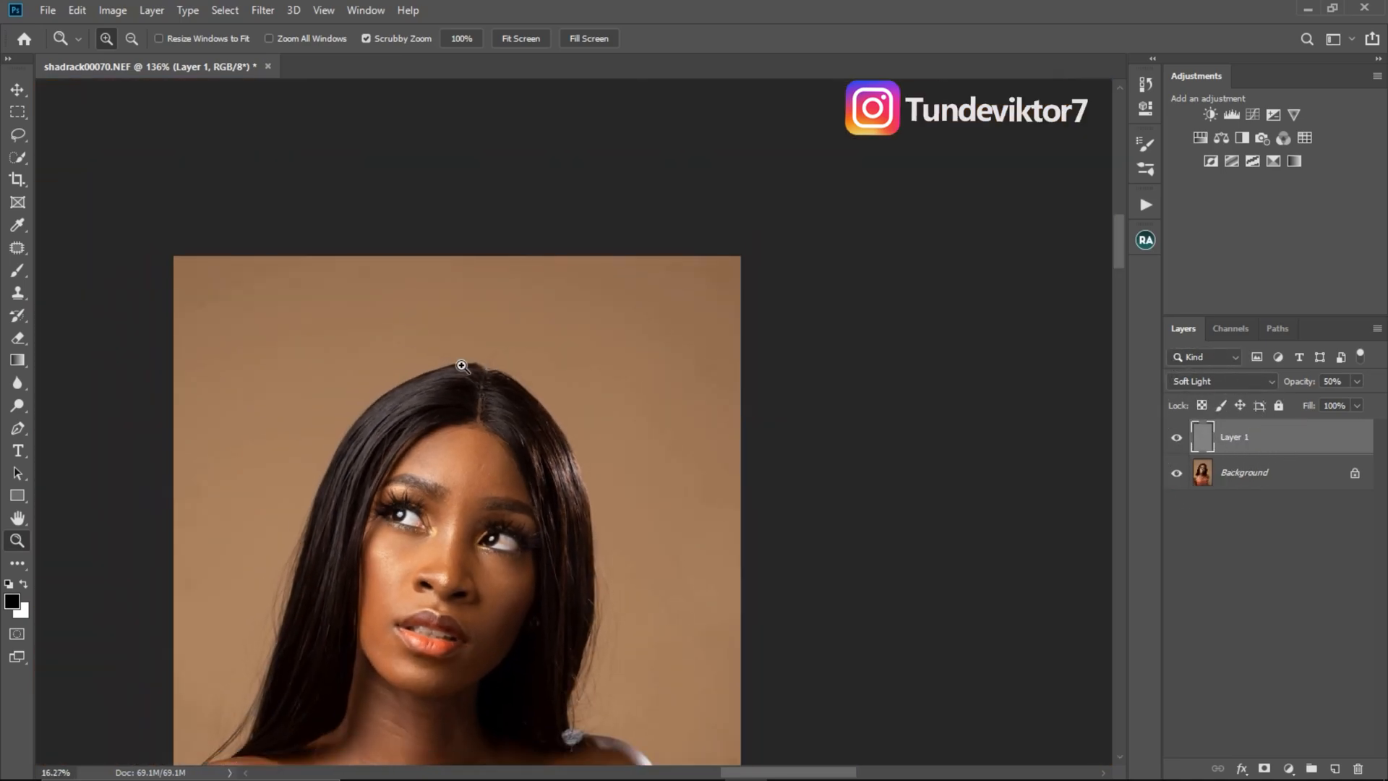
left_click_drag(569, 446, 731, 397)
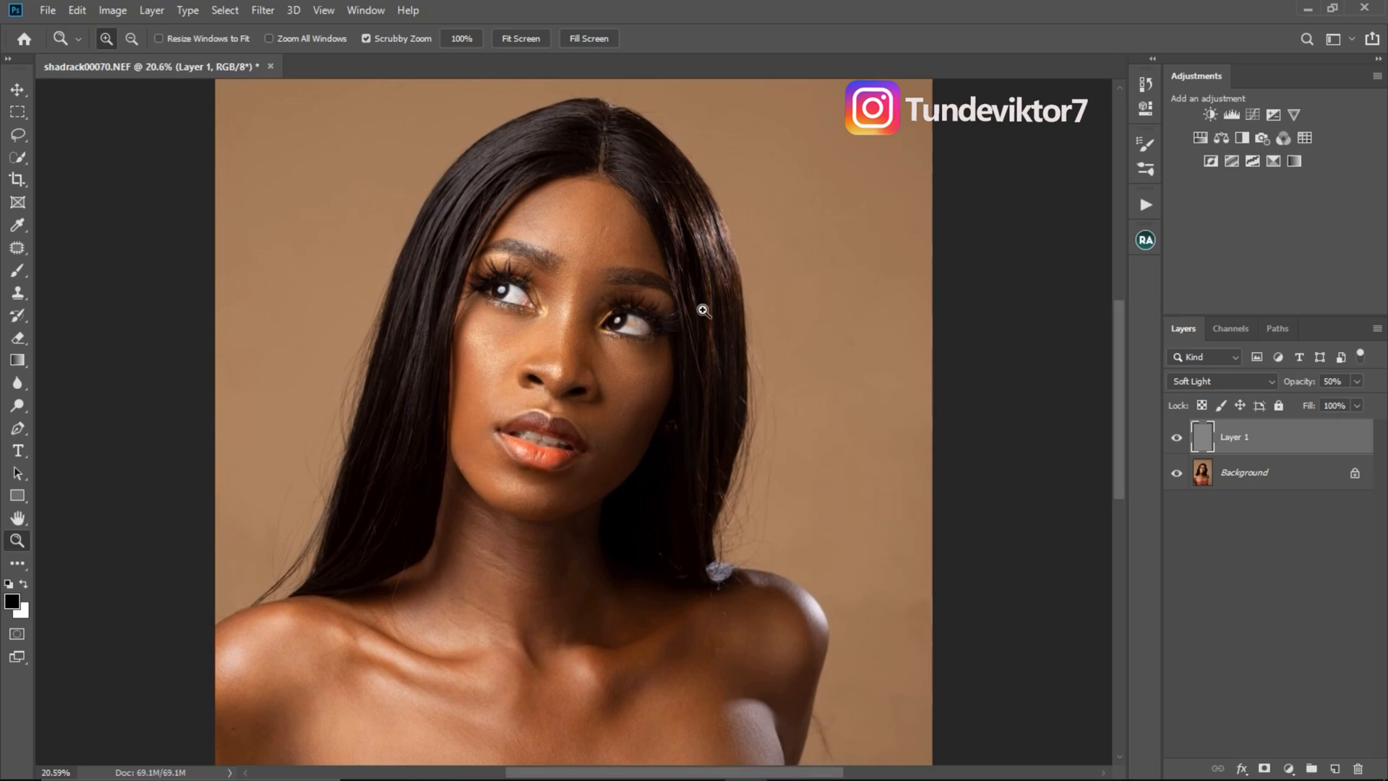
- Delete the noise layer created by the shortcut test and bring the portrait back into full view
left_click_drag(1287, 441, 1357, 769)
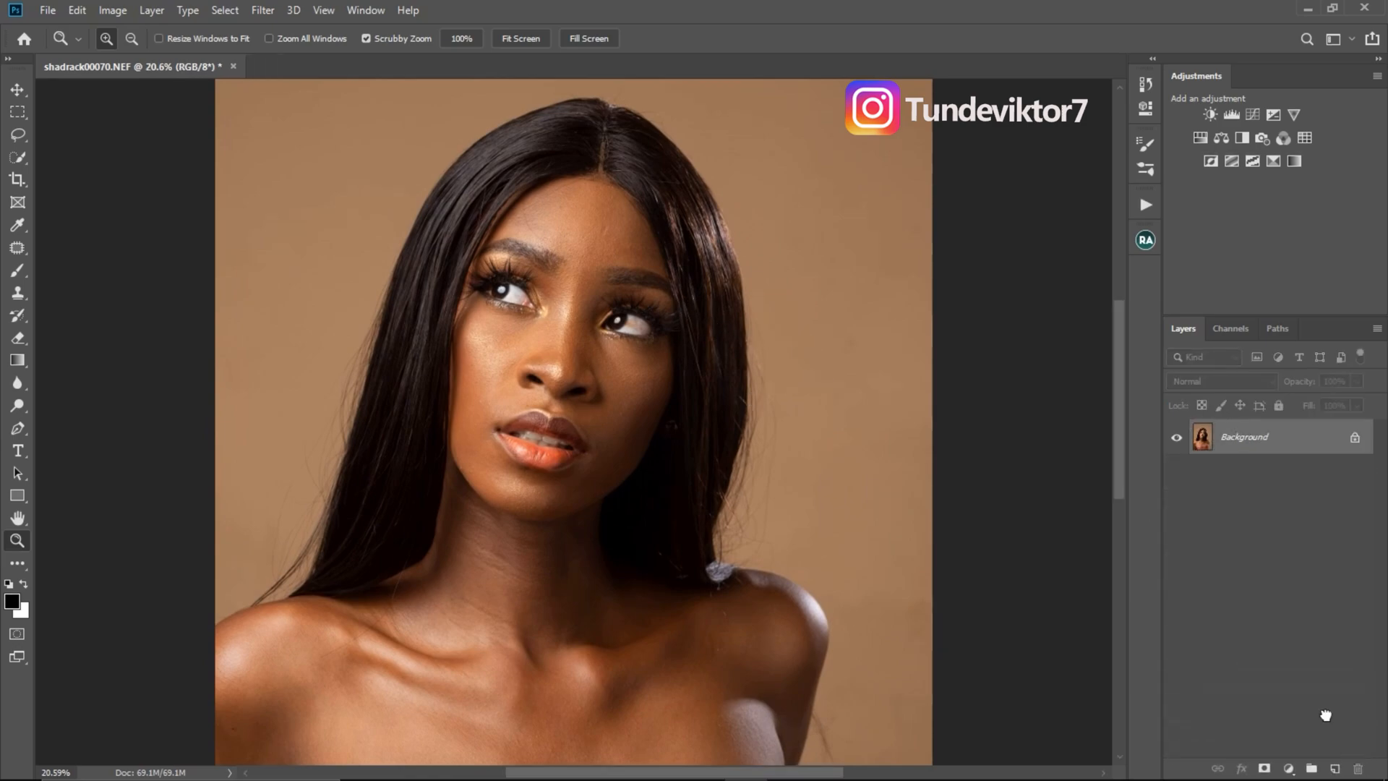
left_click_drag(781, 318, 623, 318)
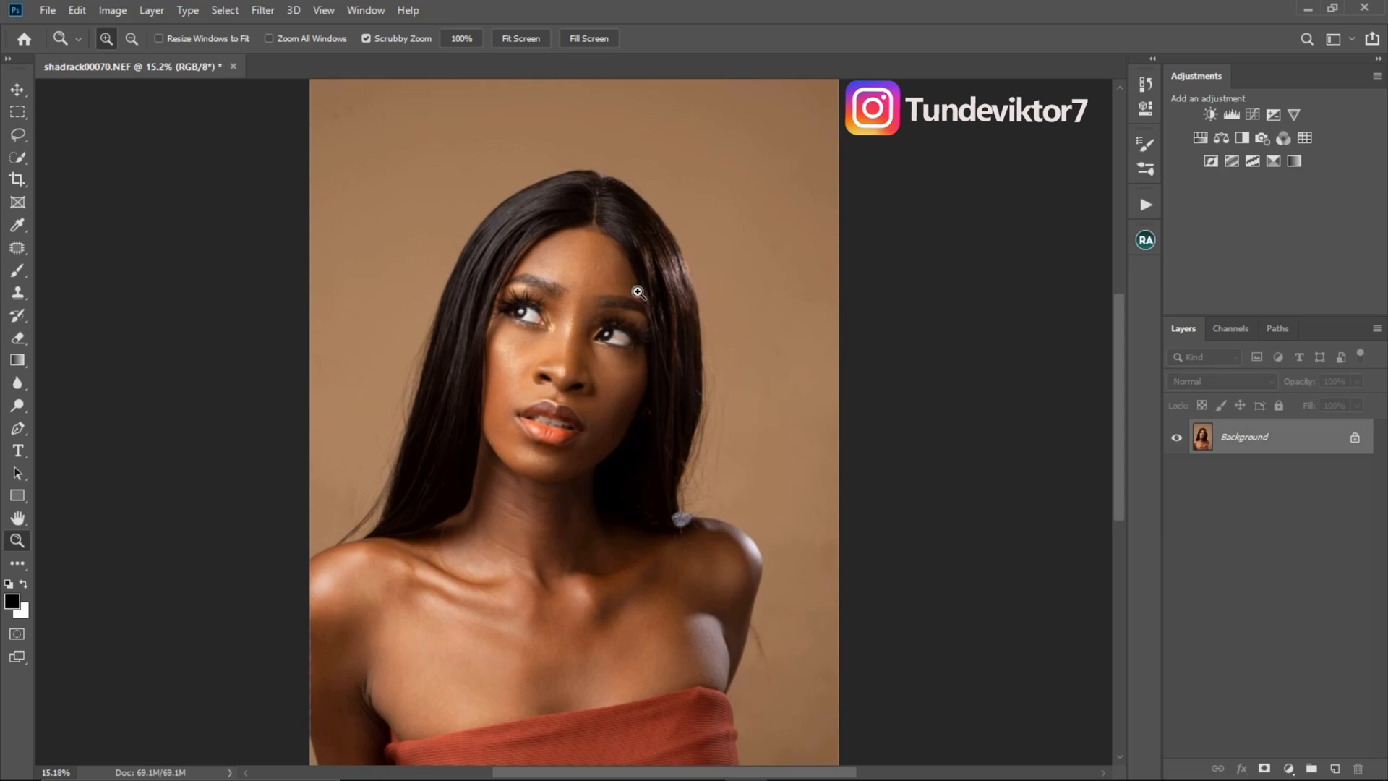
left_click_drag(645, 289, 619, 318)
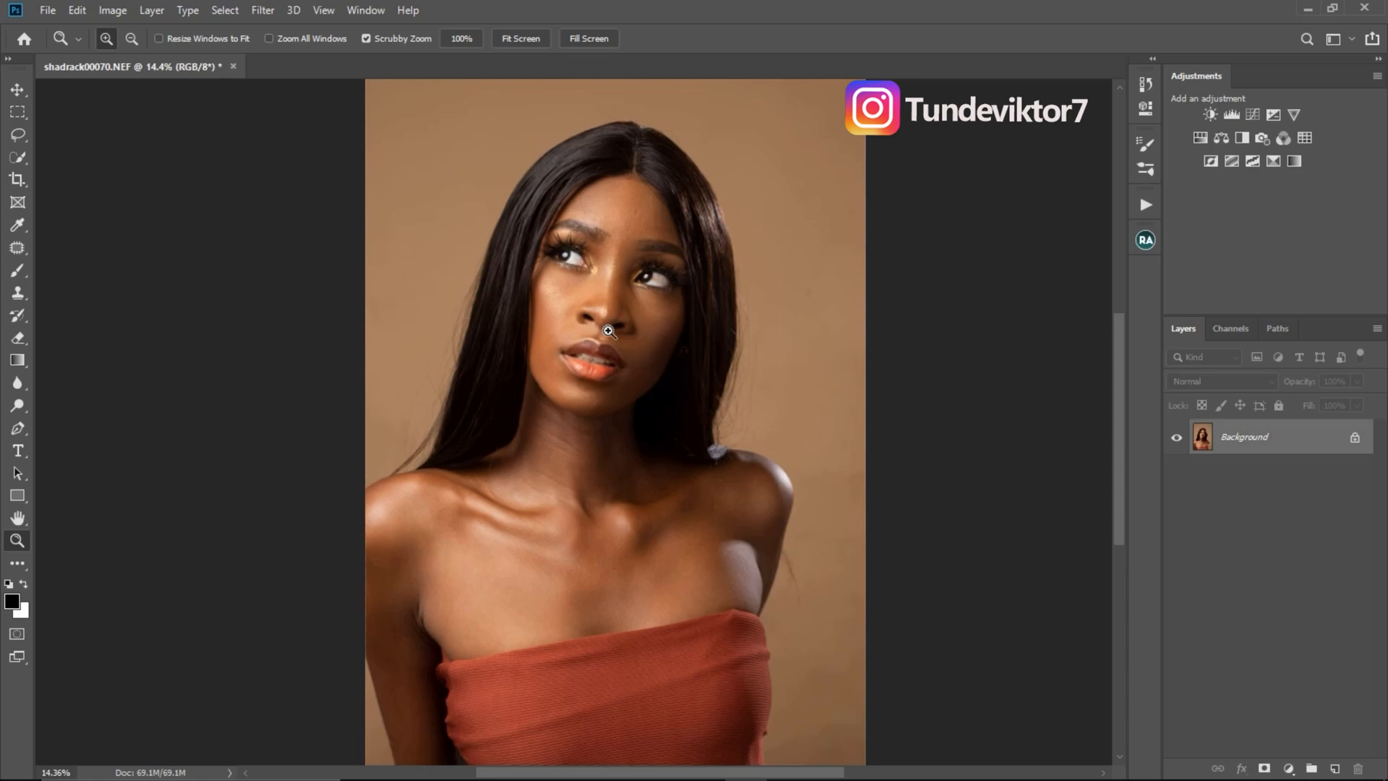
- Turn off Button Mode for the actions and select the TEELENS set
left_click(1146, 206)
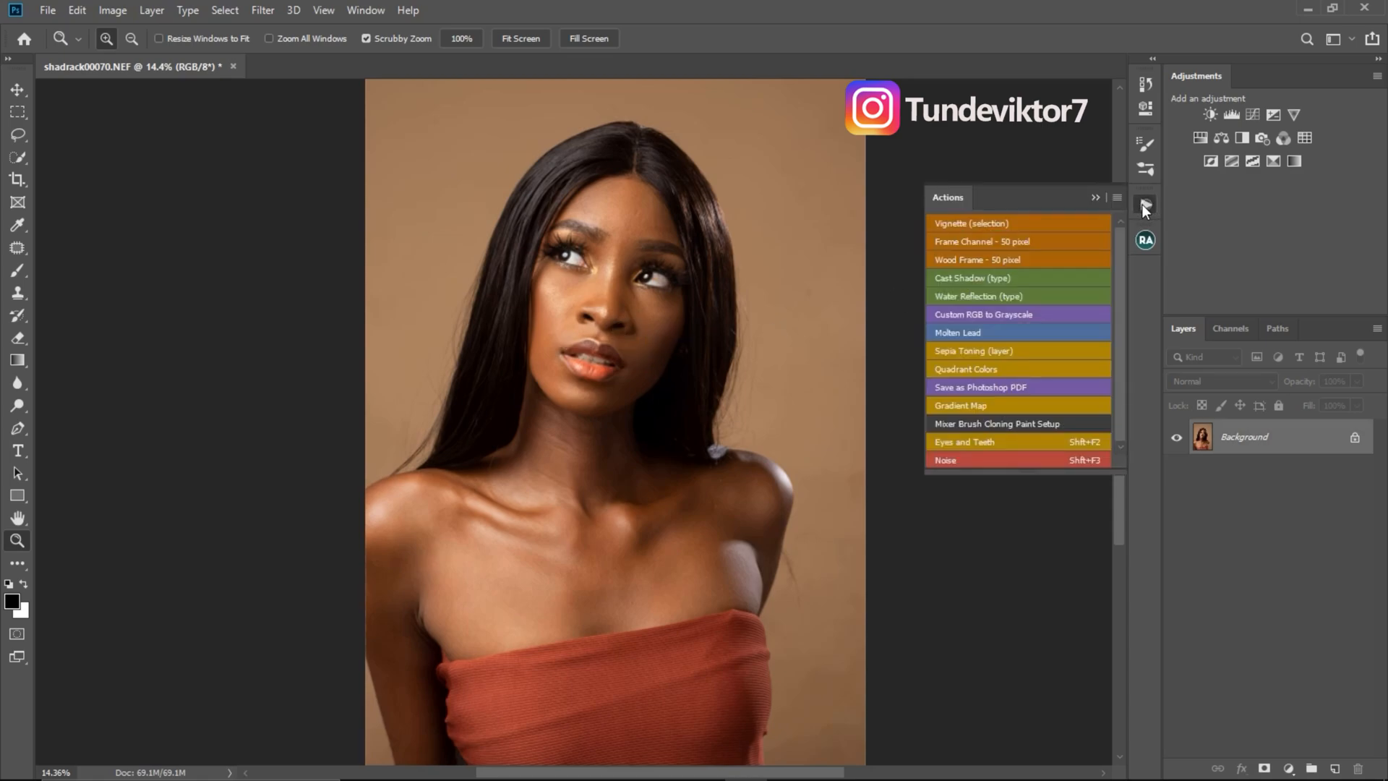
left_click(1117, 198)
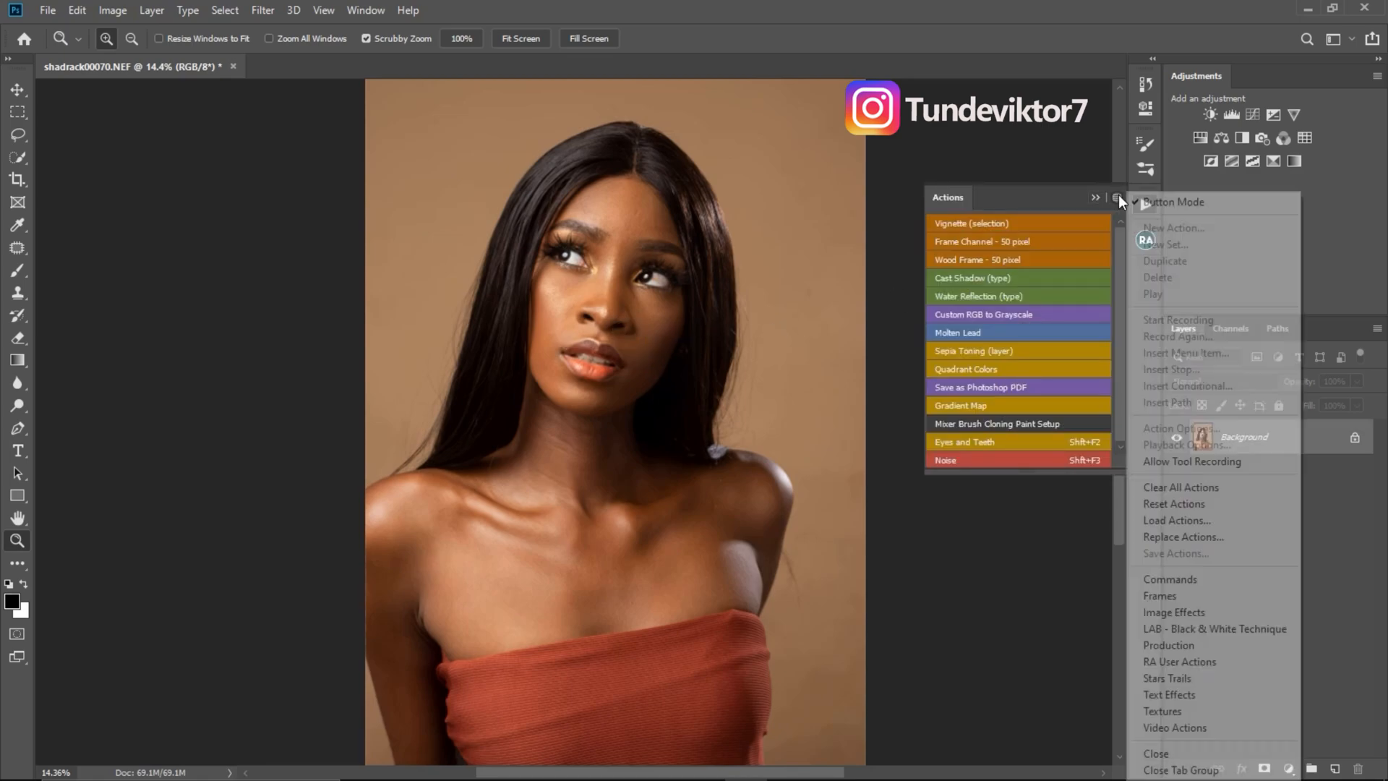
left_click(1167, 201)
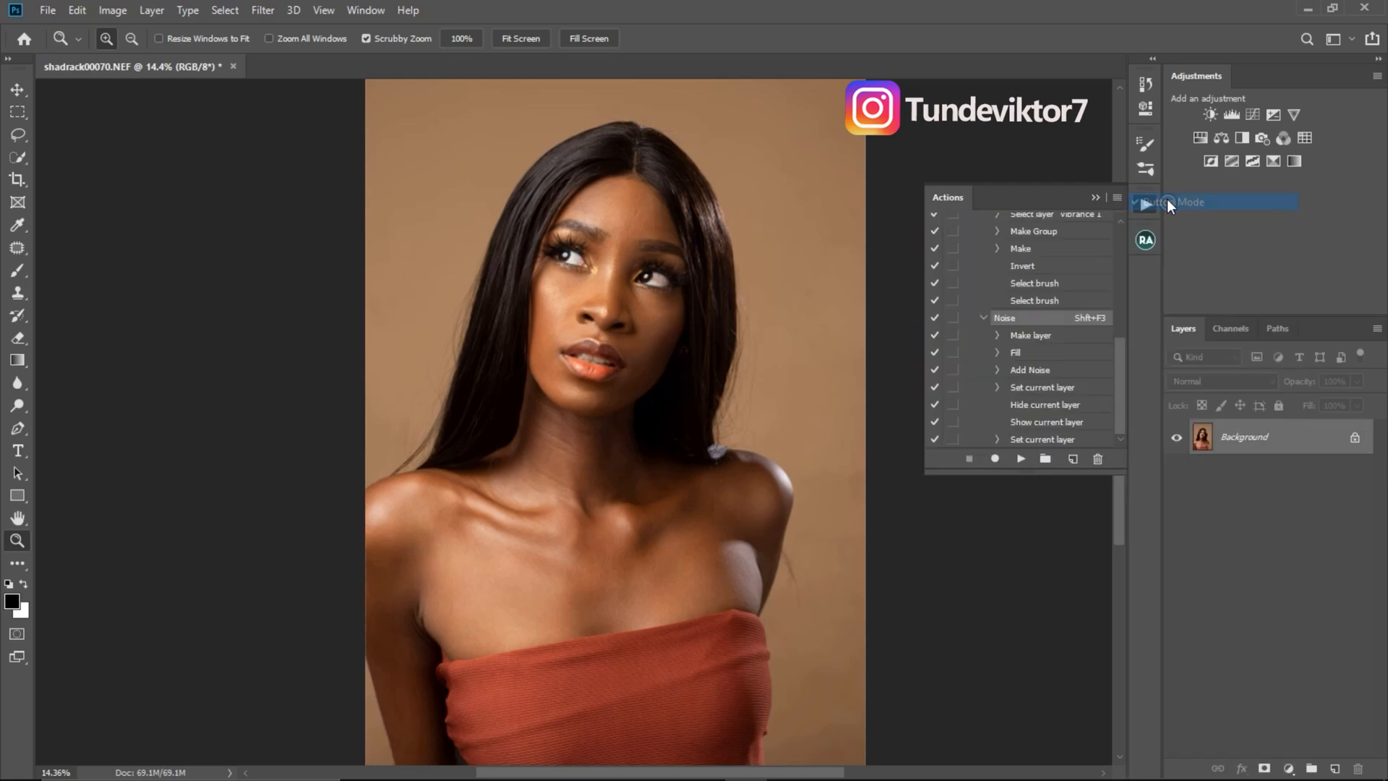
left_click_drag(1122, 353, 1054, 230)
left_click(1034, 237)
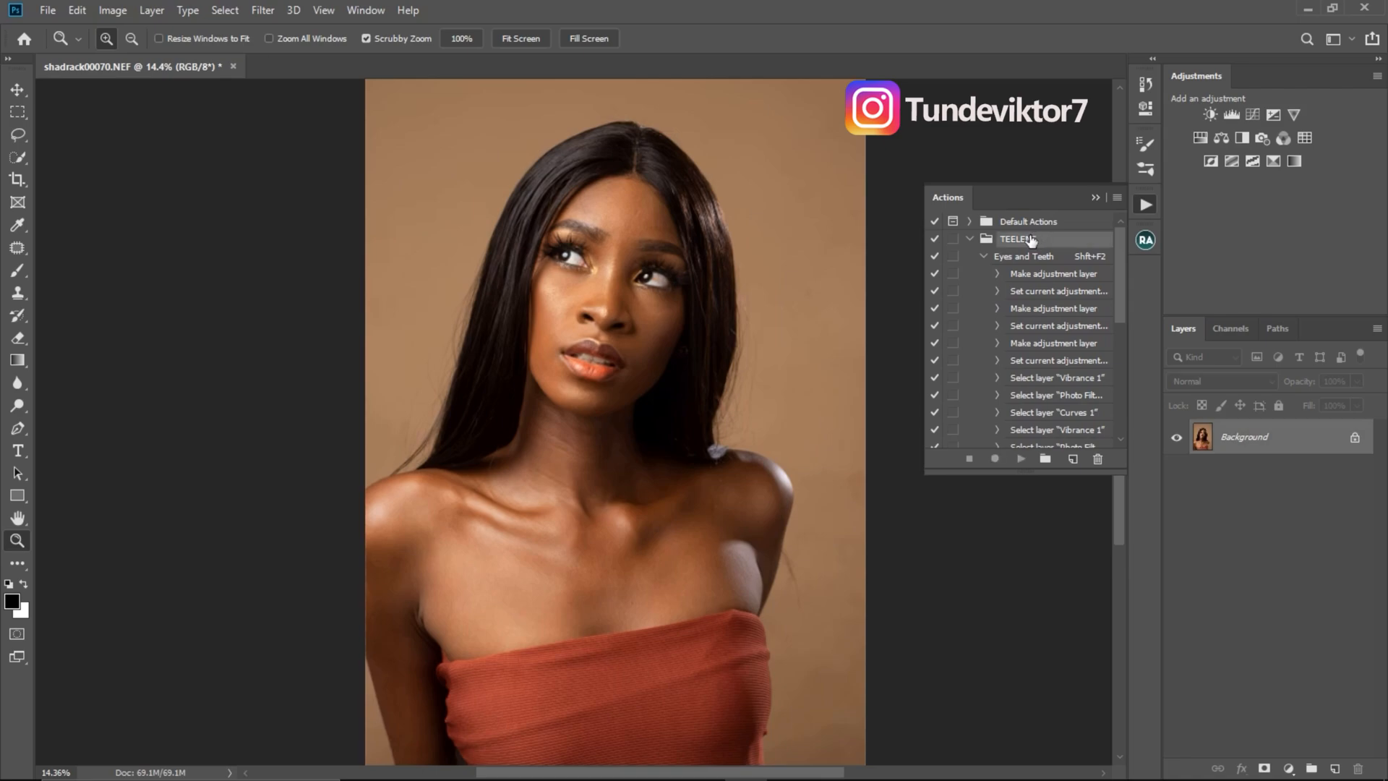
- Create an action named "Red reduction" in the TEELENS set with function key Shift+F4 and color Green, and start recording
left_click(1072, 460)
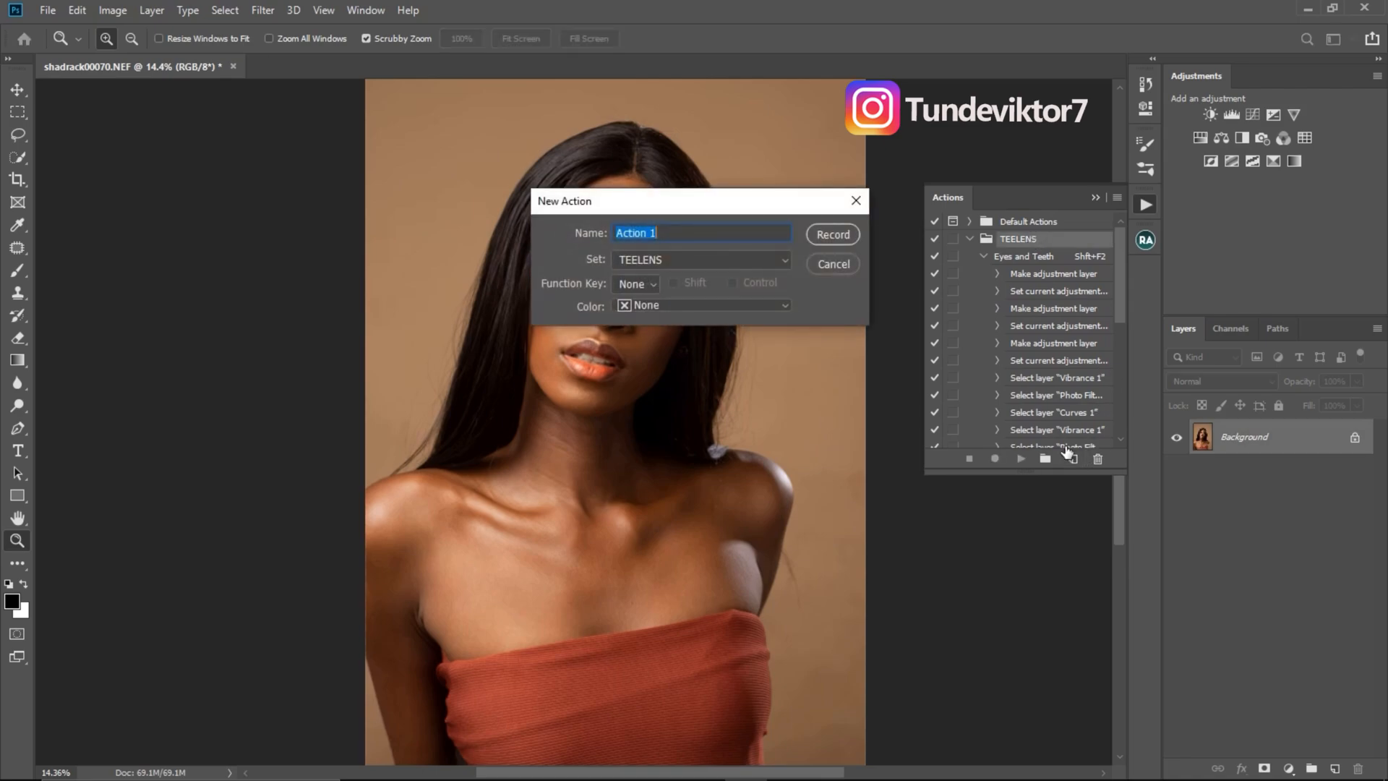
type("Red redu")
left_click(638, 290)
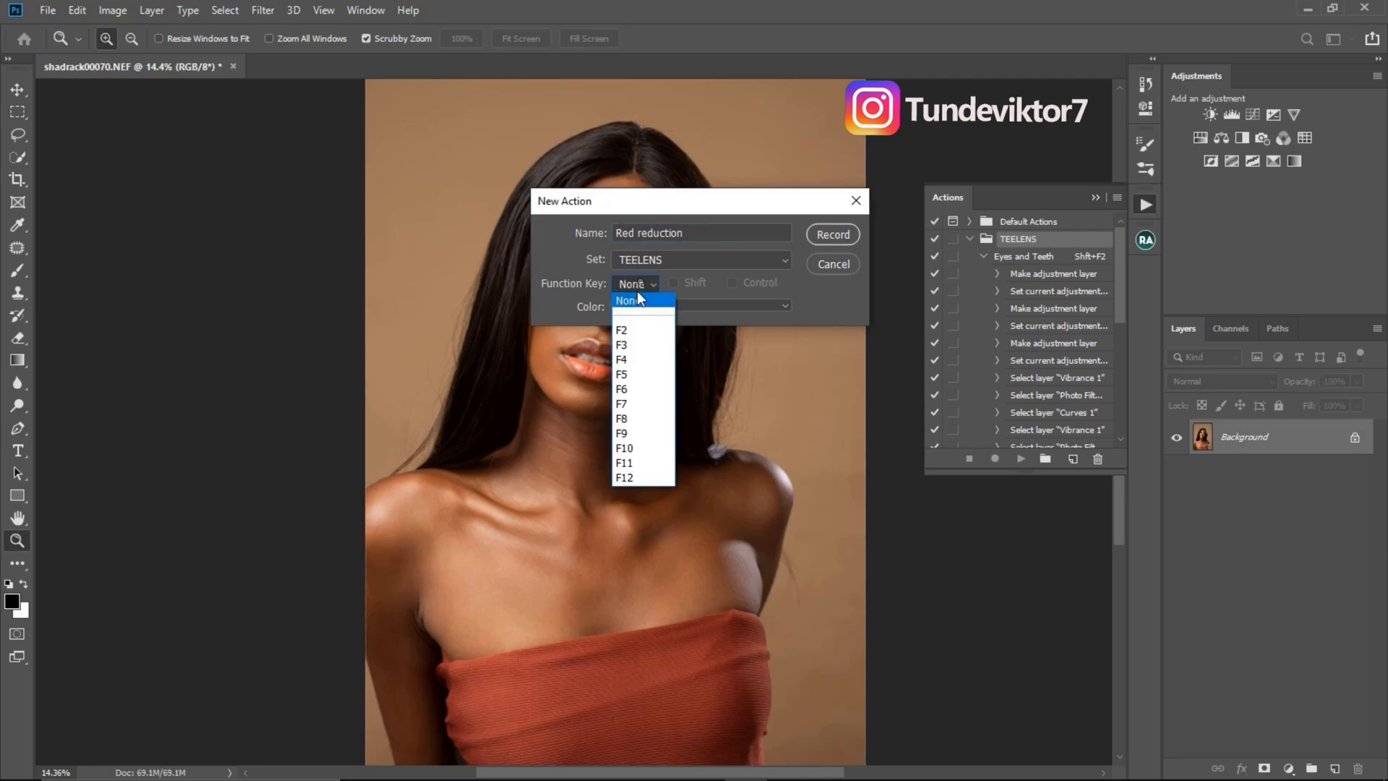
left_click(634, 360)
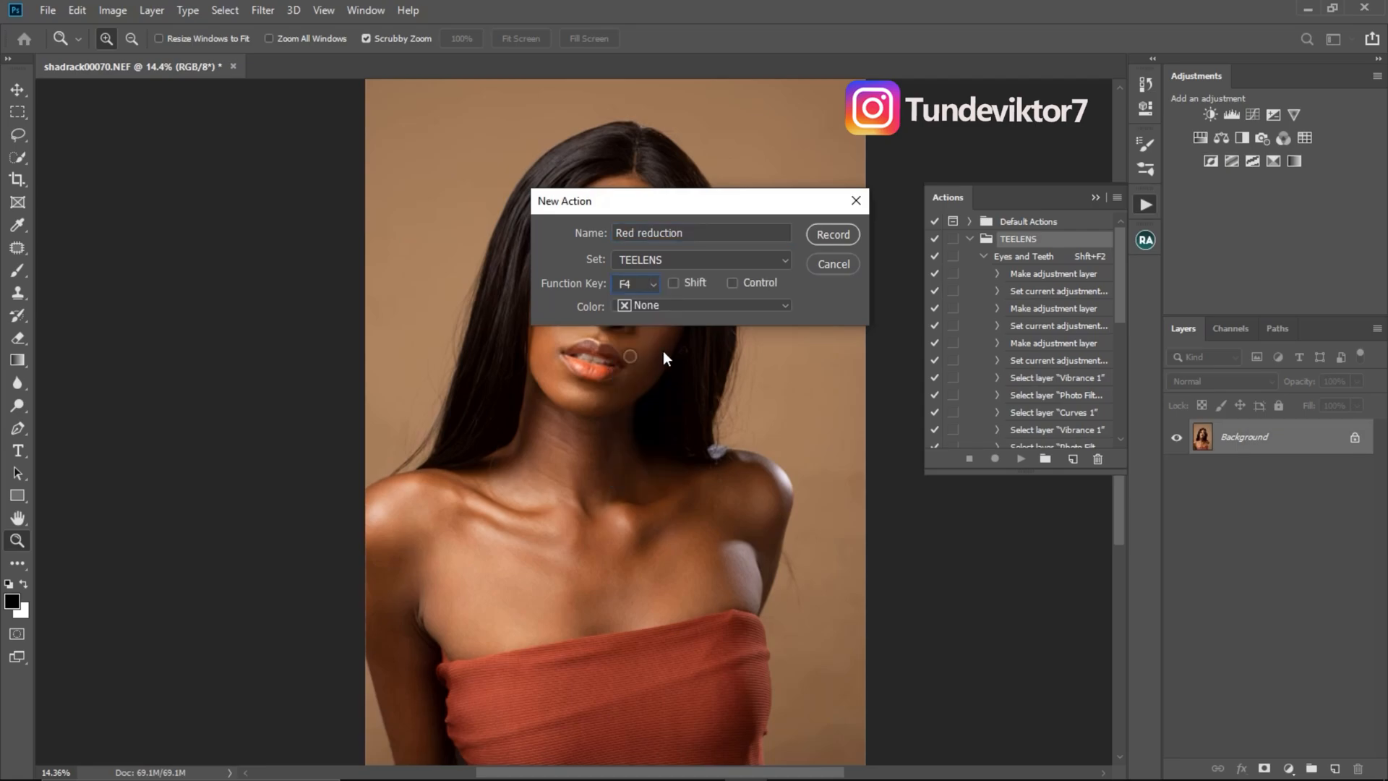
left_click(679, 306)
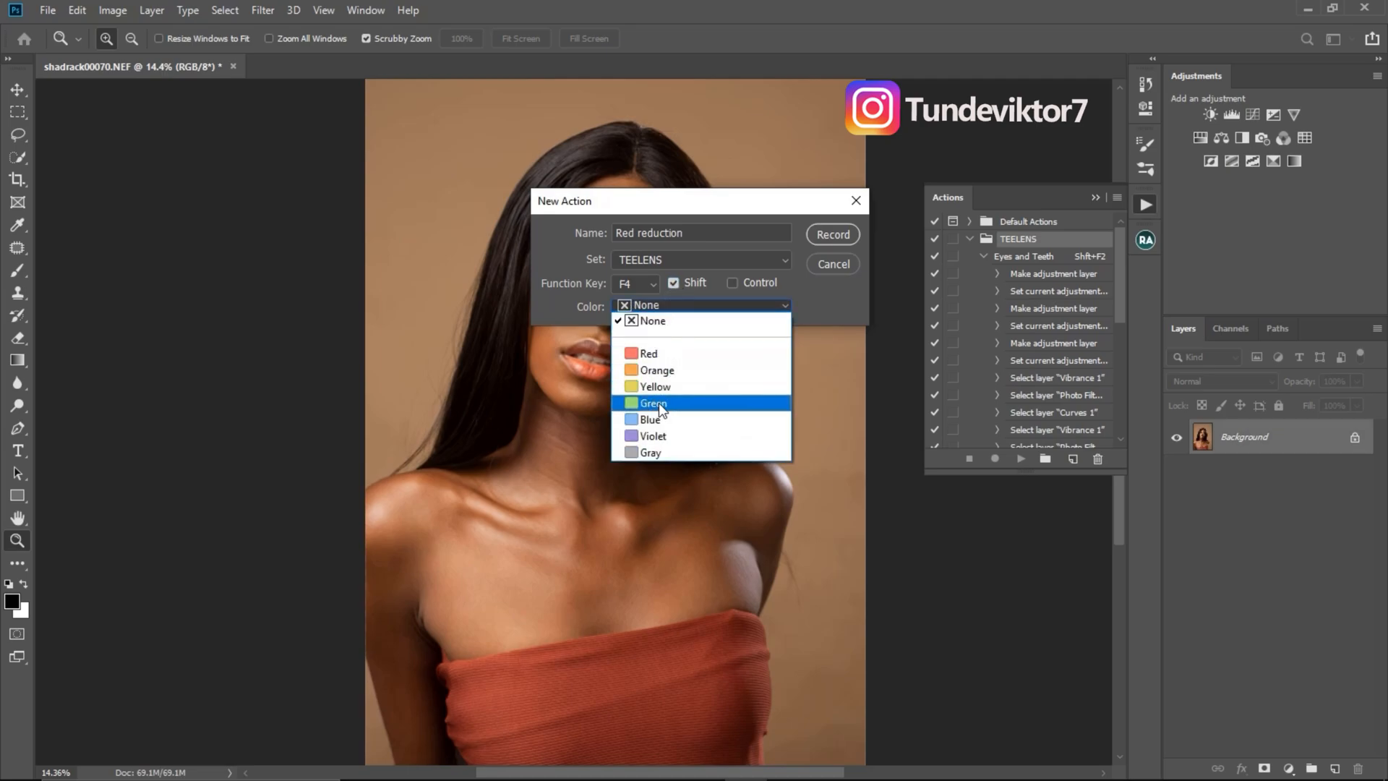
left_click(657, 404)
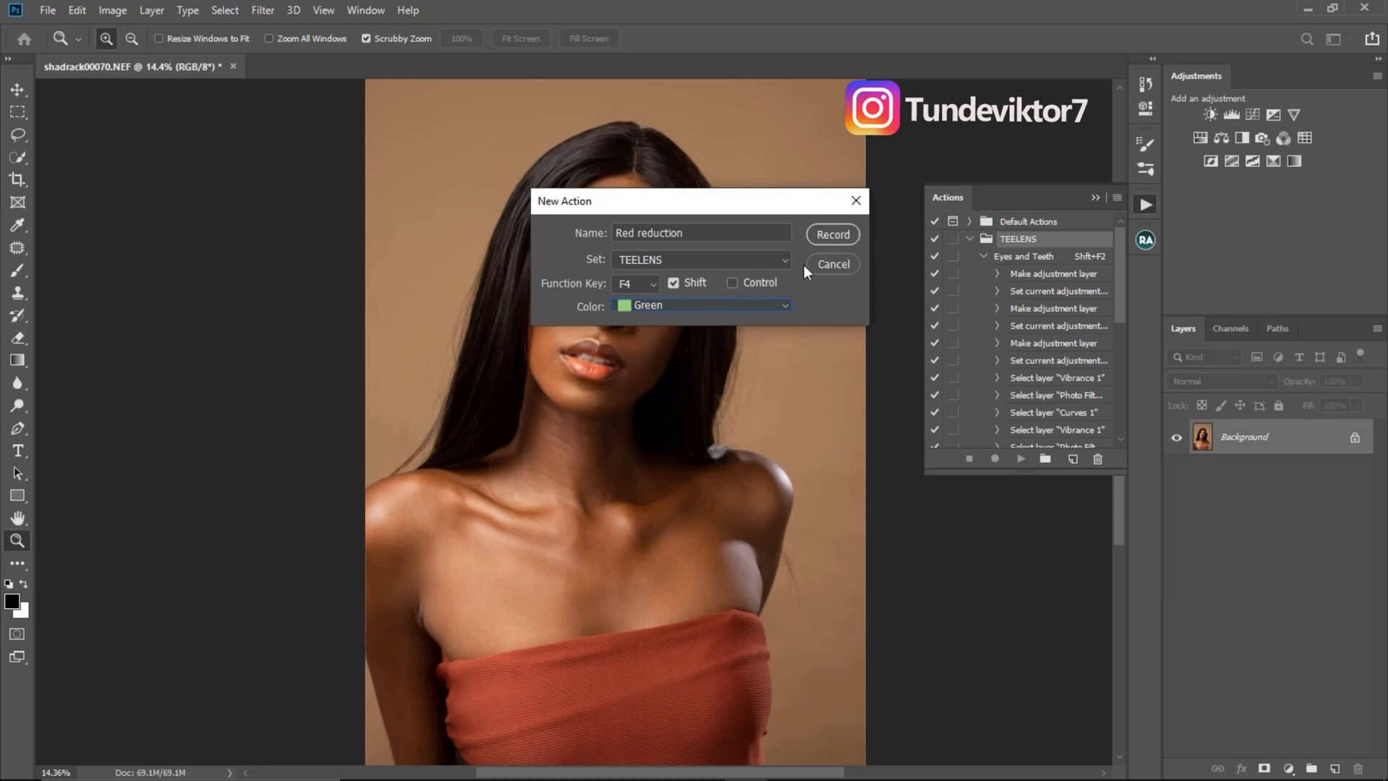
left_click(831, 233)
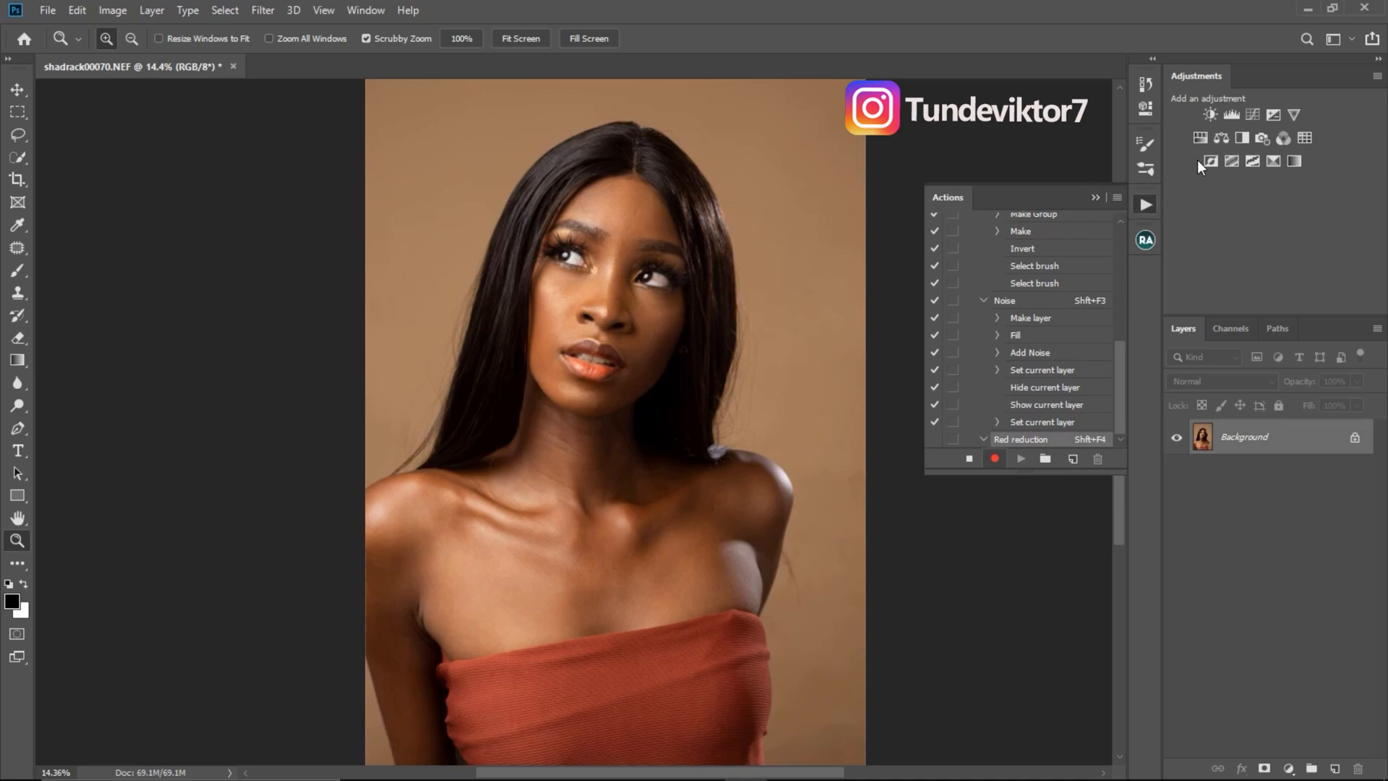
- Add a Hue/Saturation adjustment layer and lower the saturation of the Reds to tone down the redness in the skin
left_click(1201, 139)
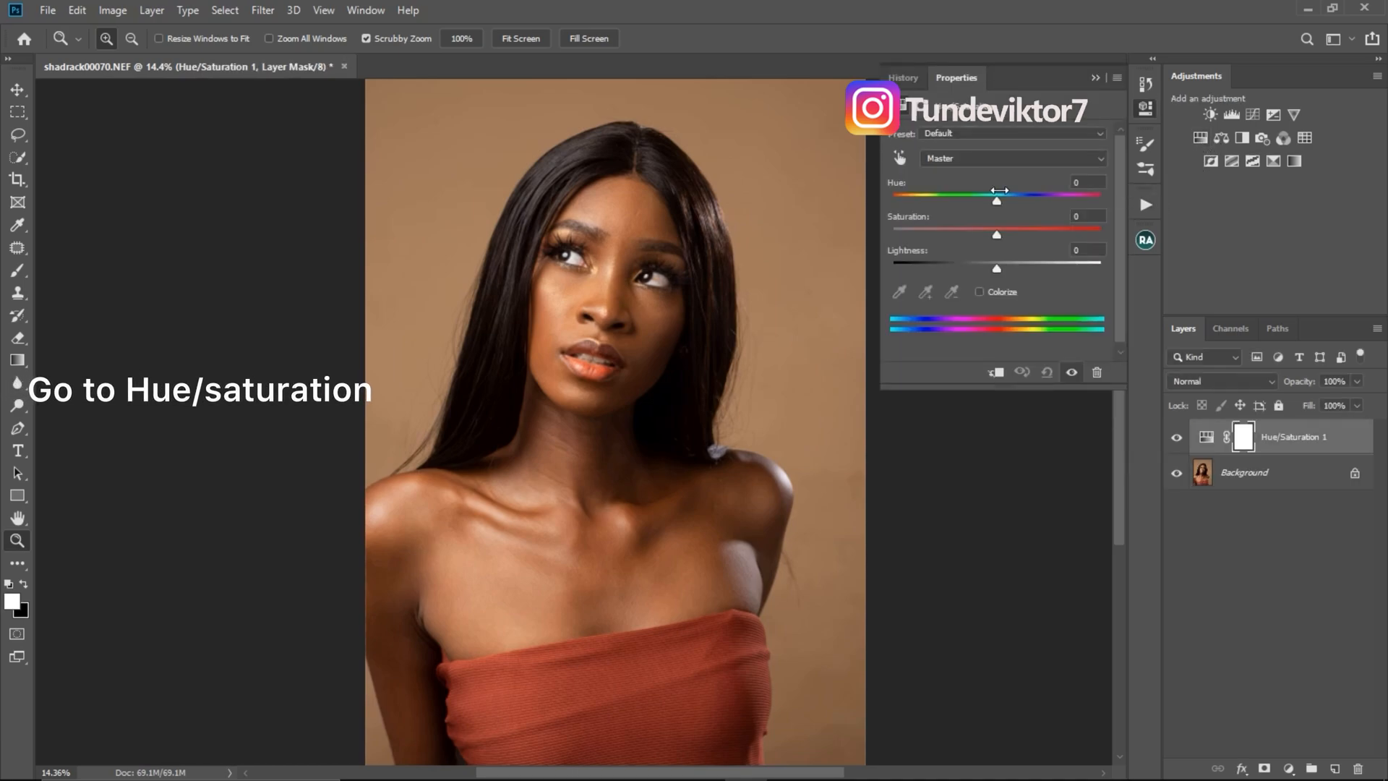
left_click(983, 159)
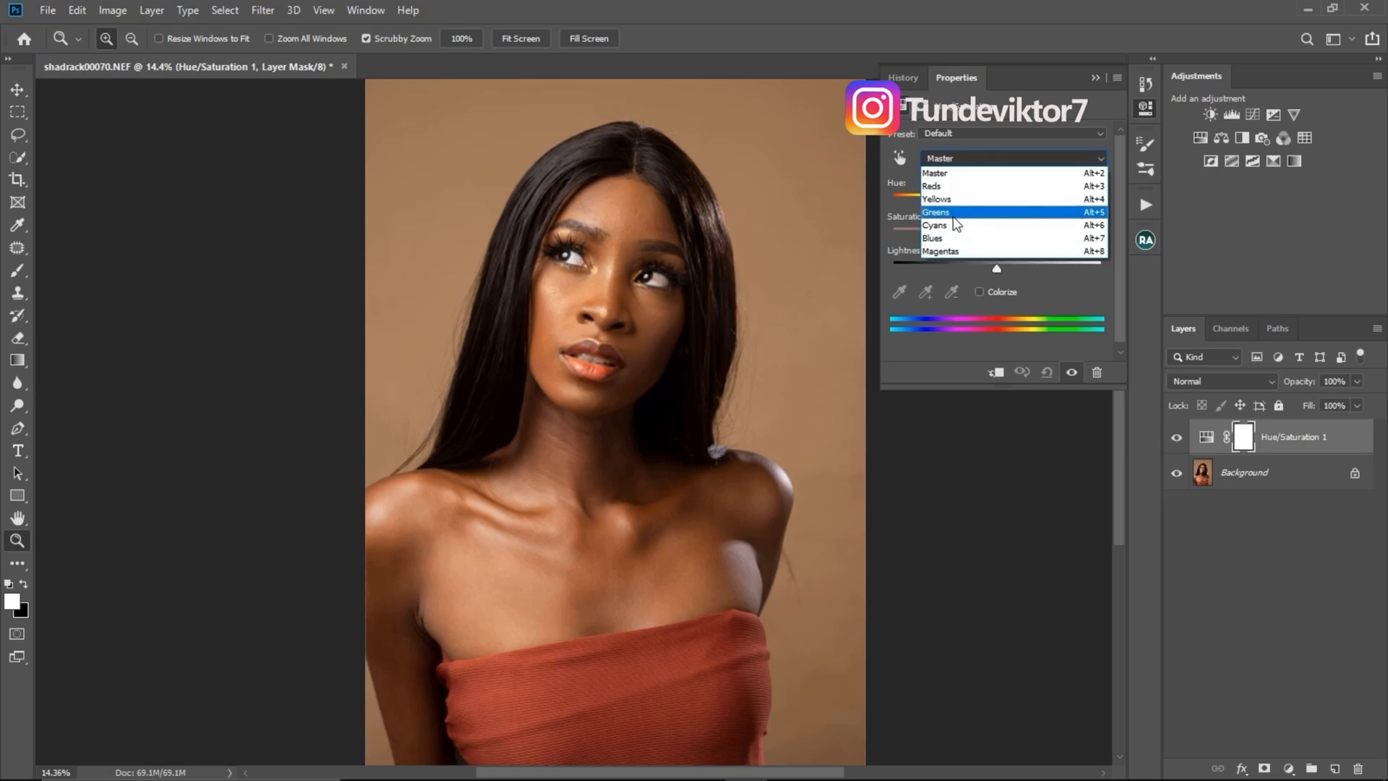
left_click(953, 188)
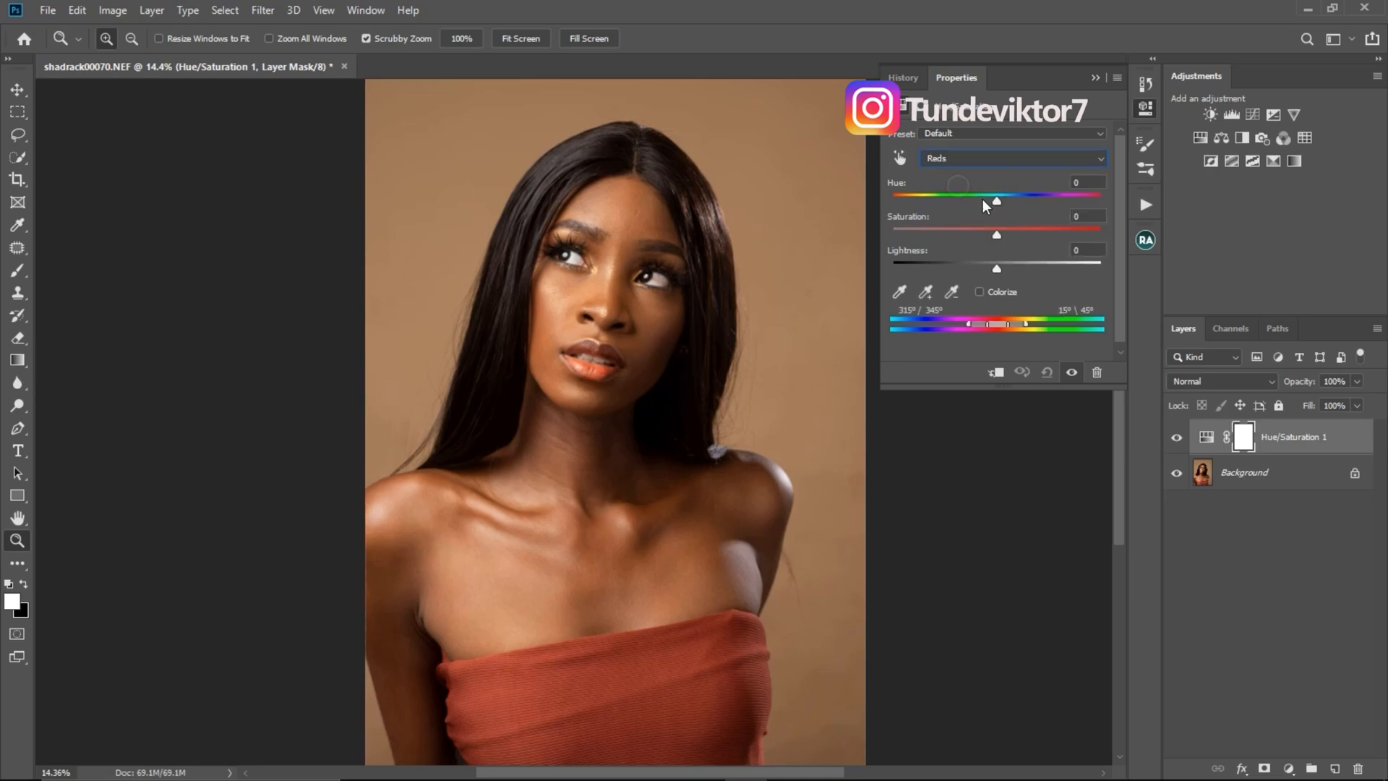
left_click_drag(996, 237, 960, 240)
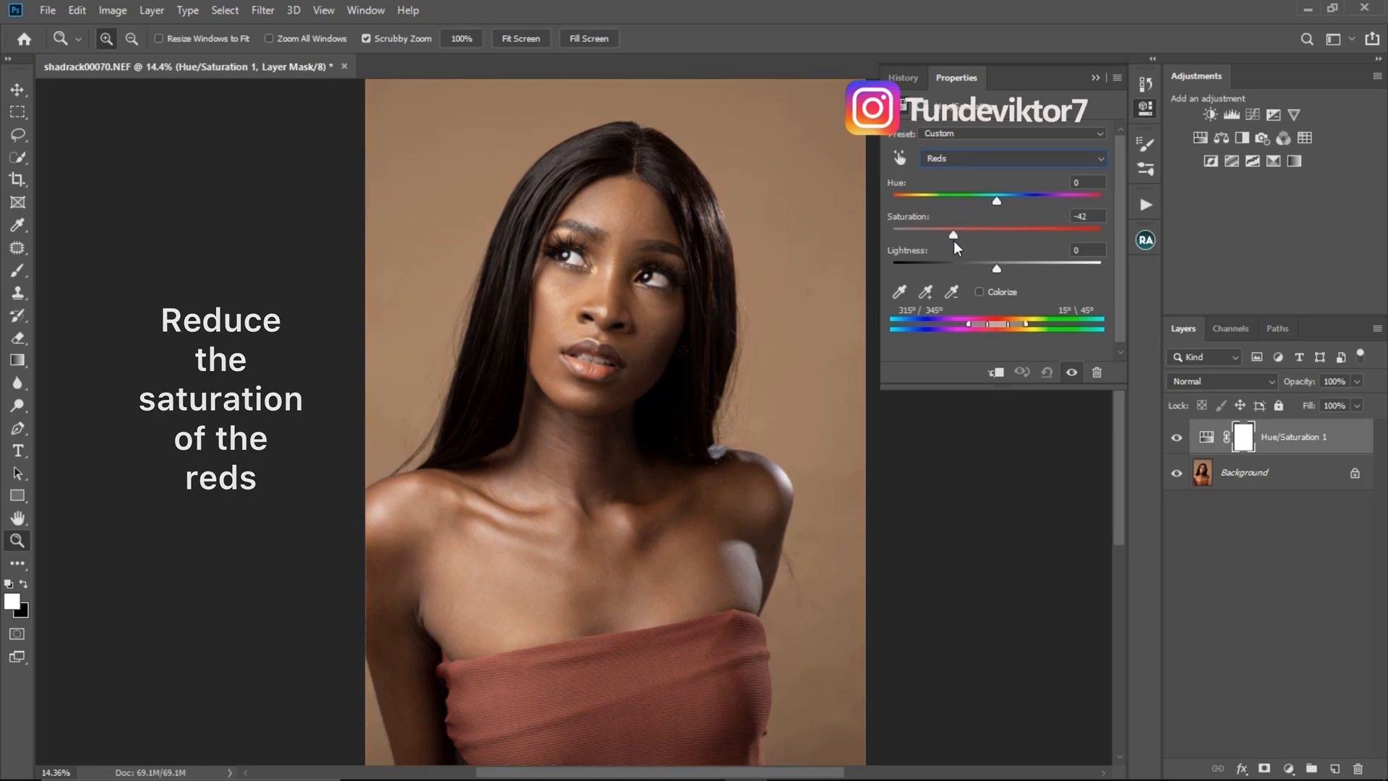
left_click_drag(954, 242, 958, 238)
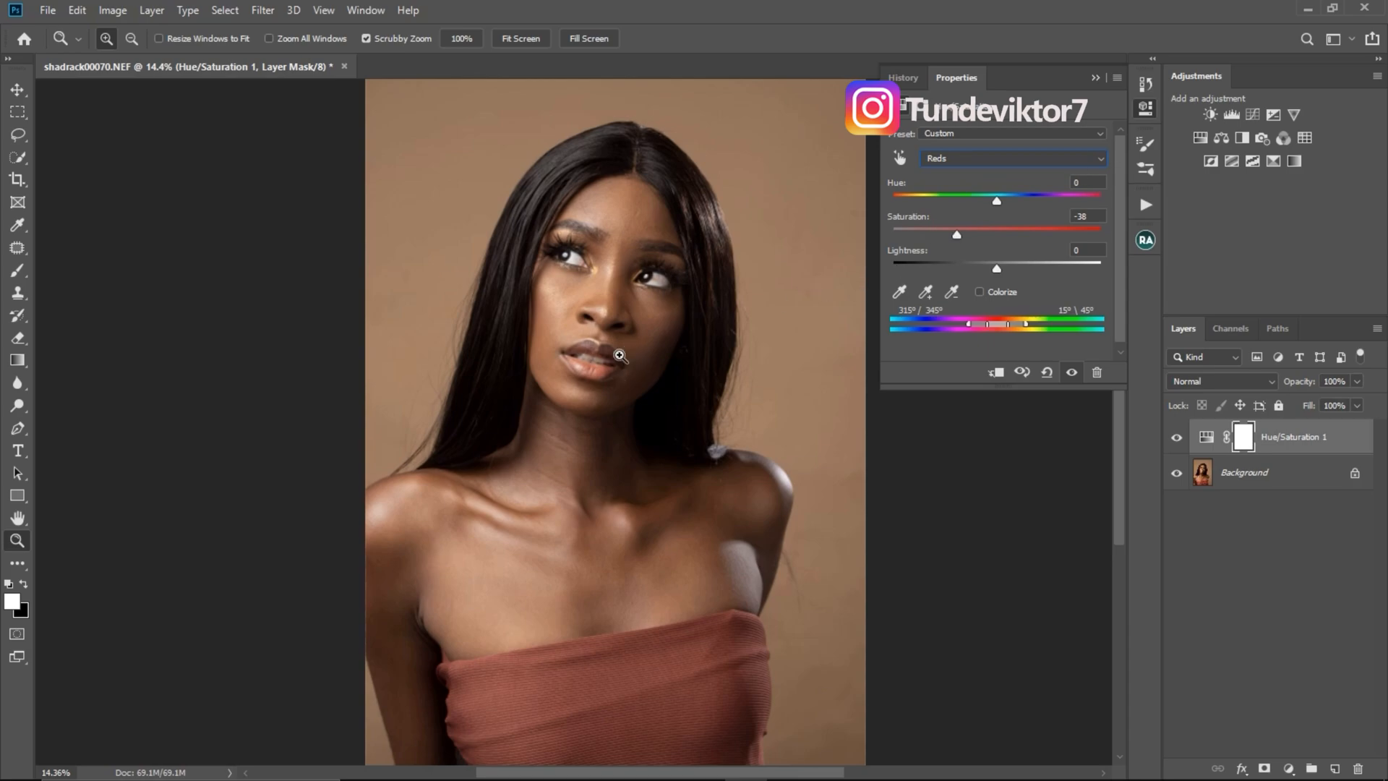
left_click_drag(958, 236, 964, 235)
- Stop recording the Red reduction action
left_click(1148, 207)
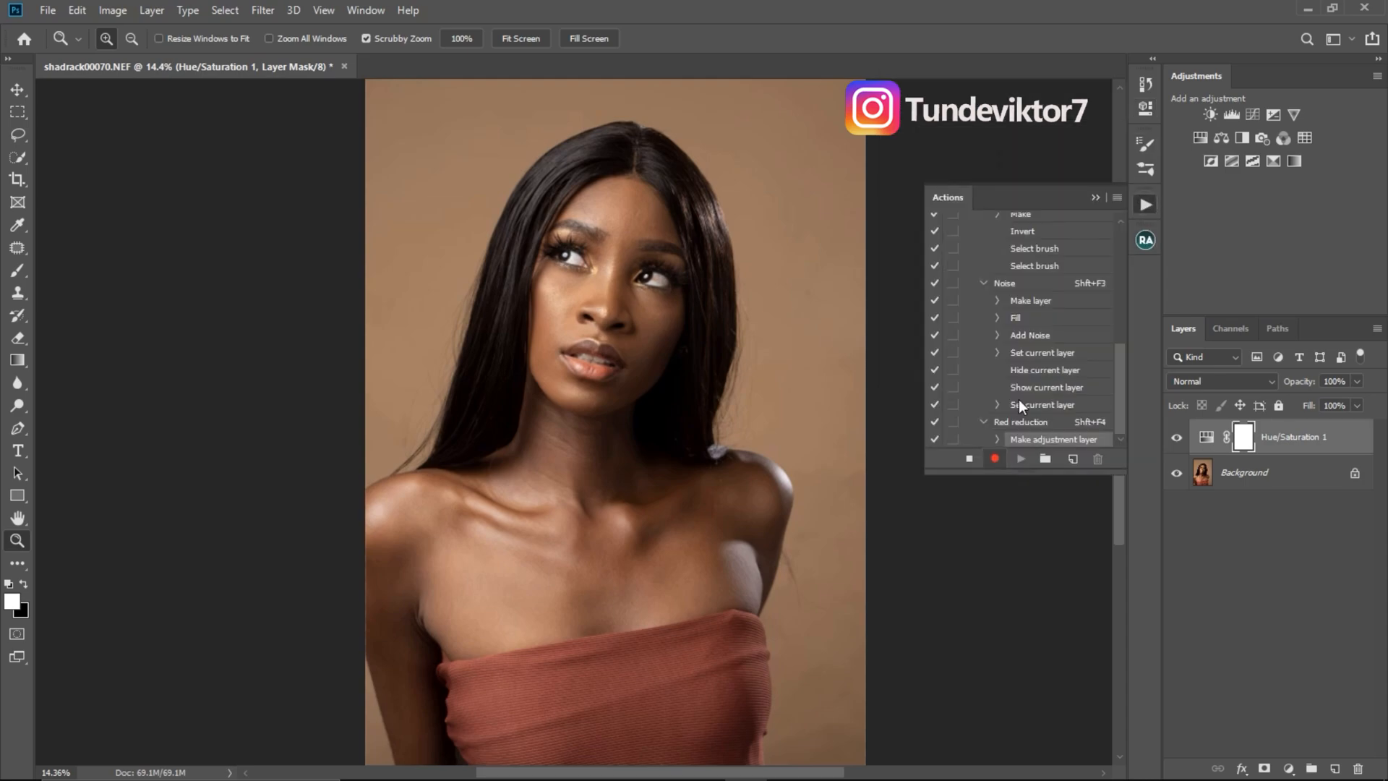
left_click(969, 460)
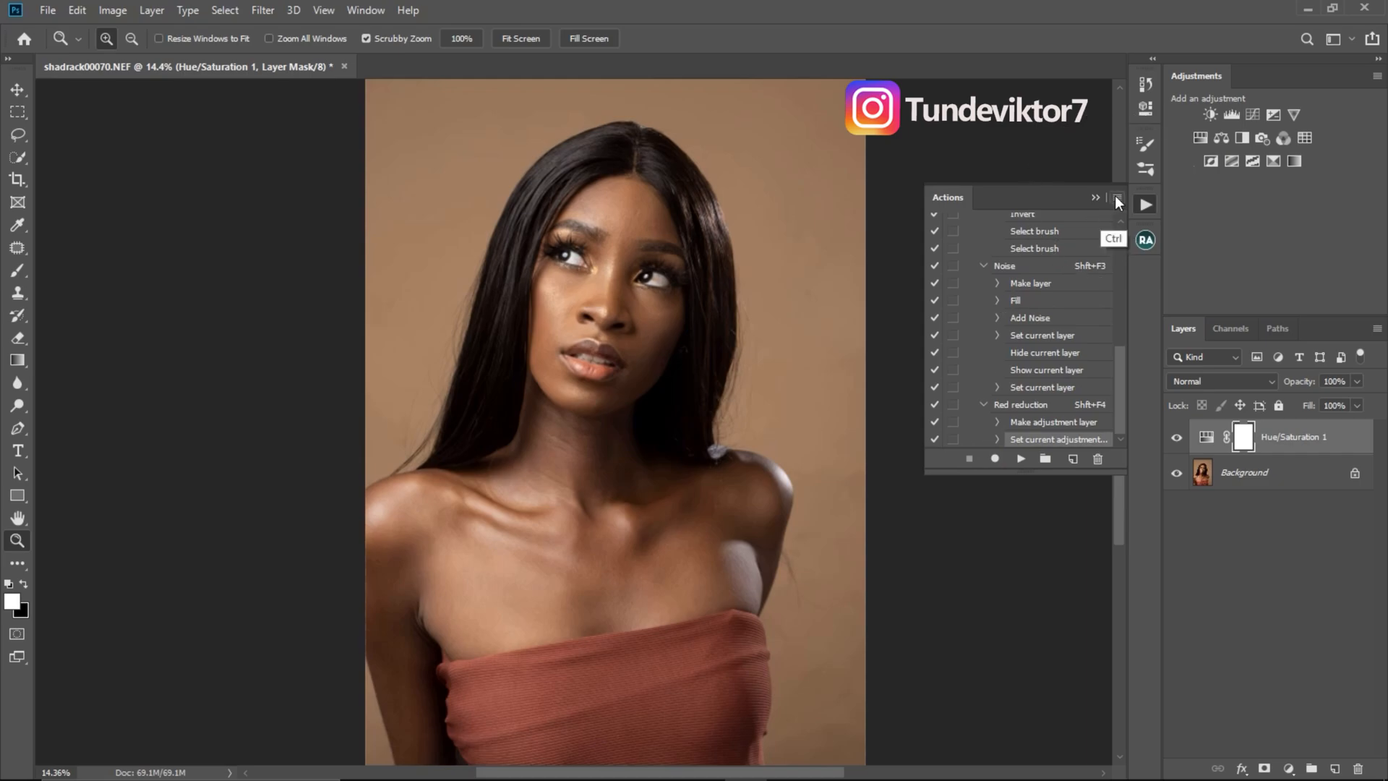
- Turn Button Mode back on for the actions and bring the Red reduction action into view
left_click(1118, 196)
left_click(1164, 200)
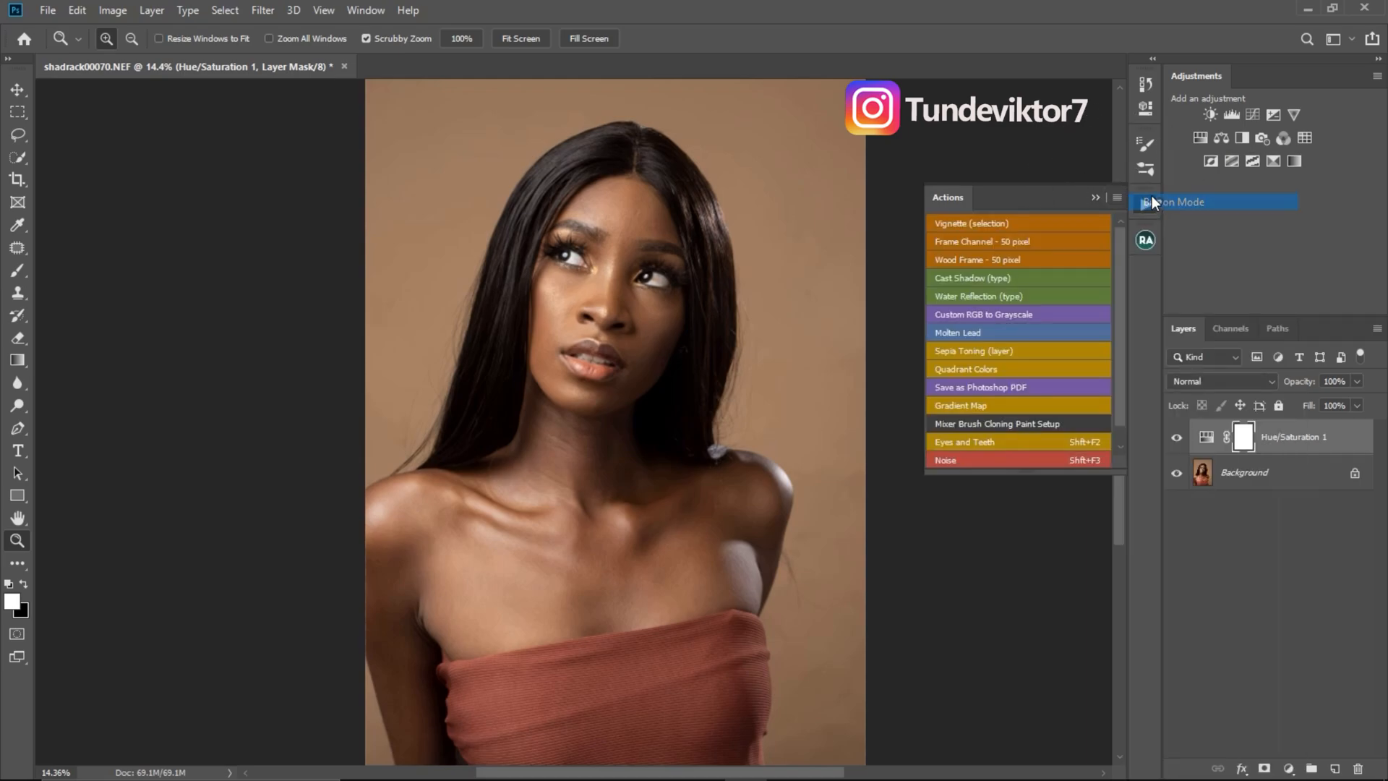
left_click_drag(1120, 419, 1122, 447)
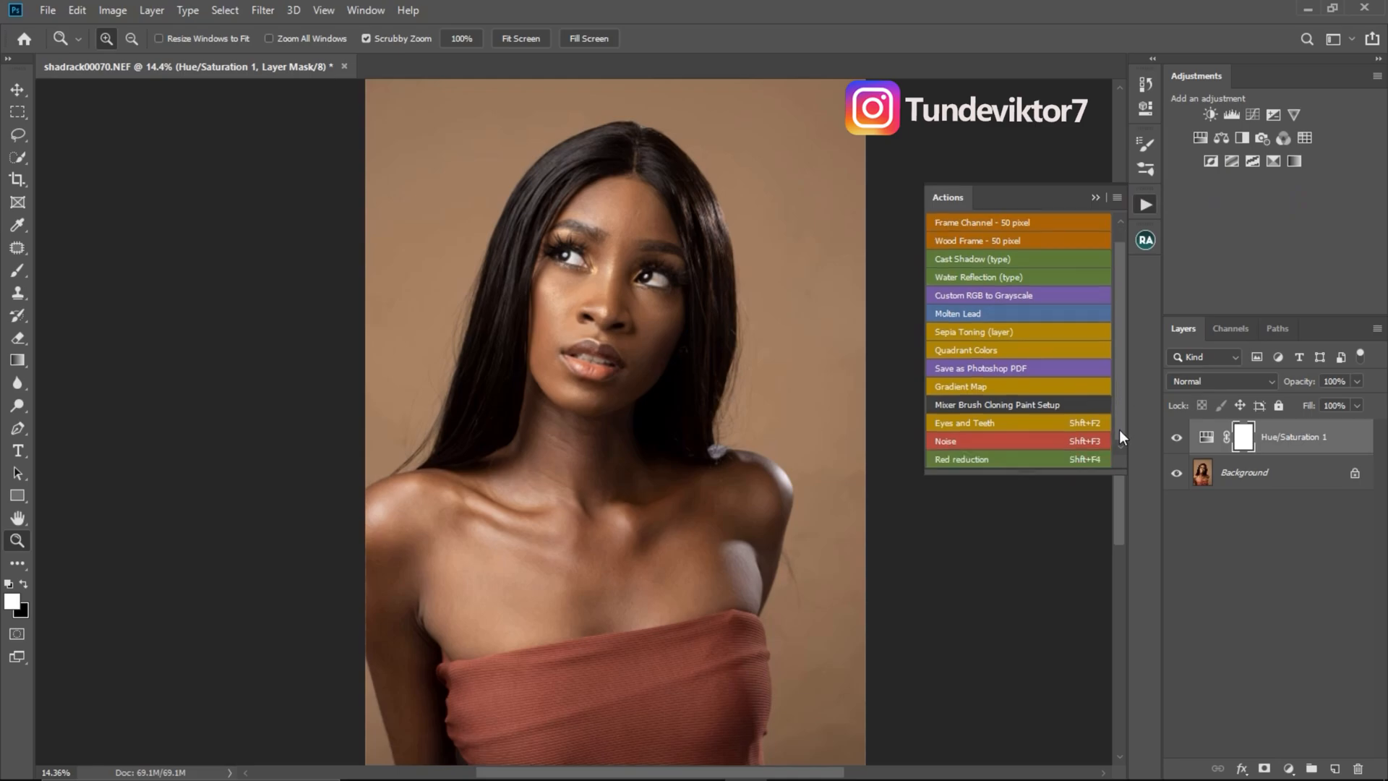
left_click(1005, 458)
- Delete the Hue/Saturation 1 adjustment layer so only the Background remains, and collapse the list of actions
left_click_drag(1334, 437, 1358, 768)
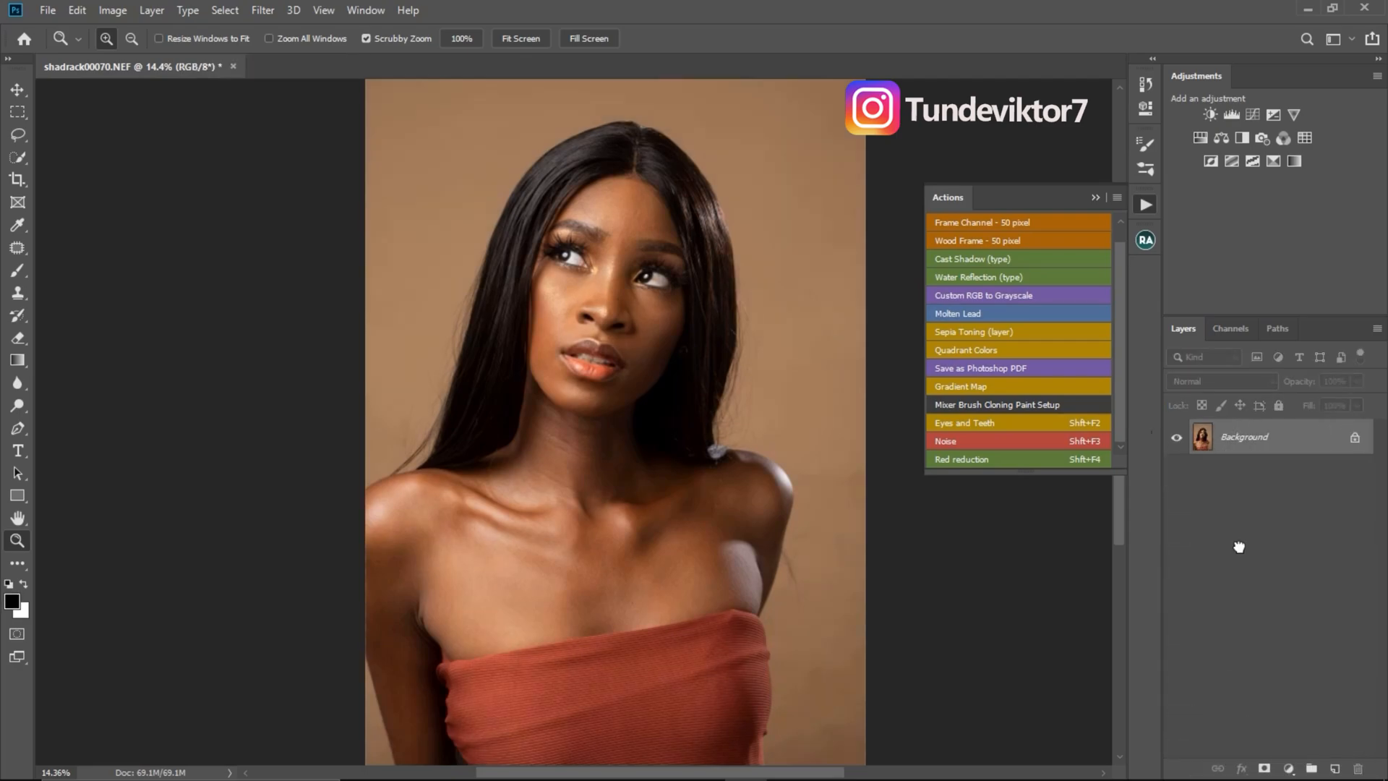
left_click(1095, 197)
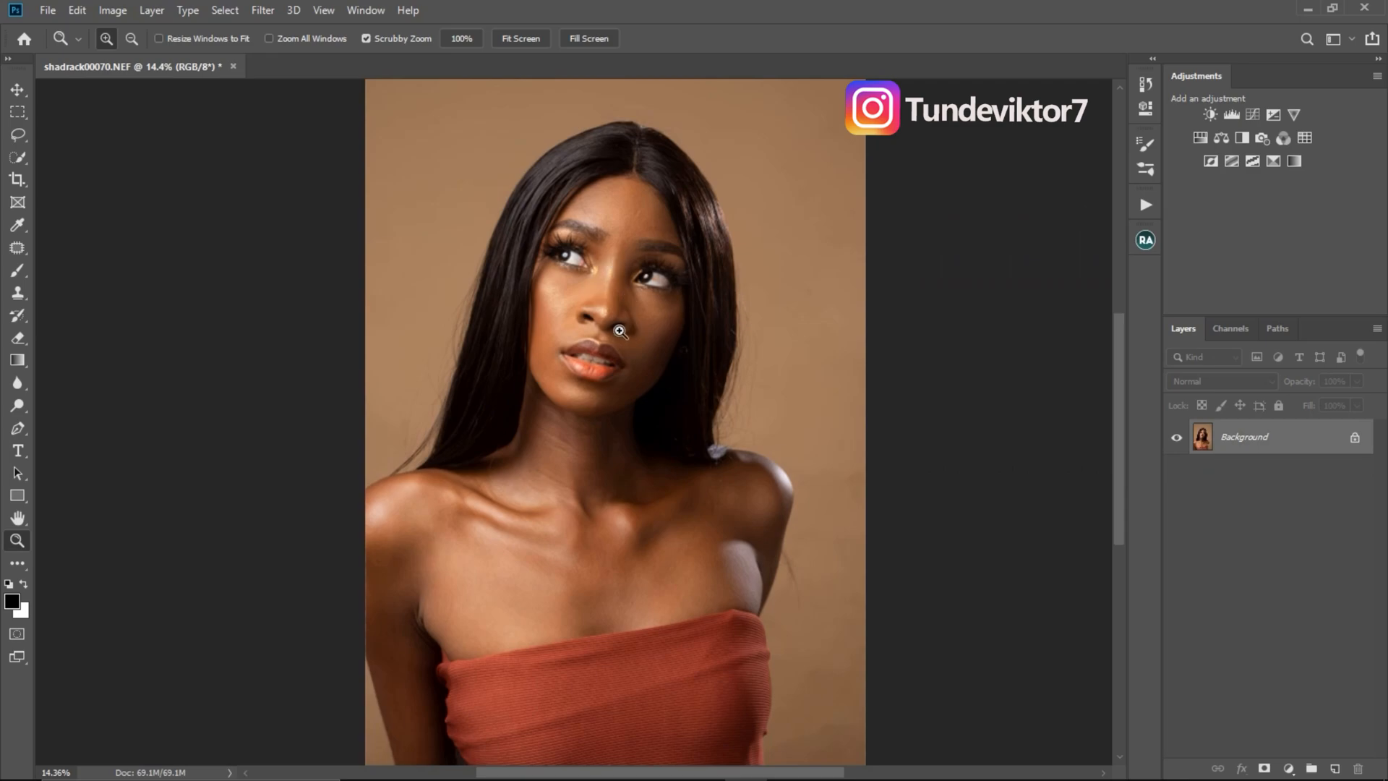
left_click_drag(637, 270, 659, 274)
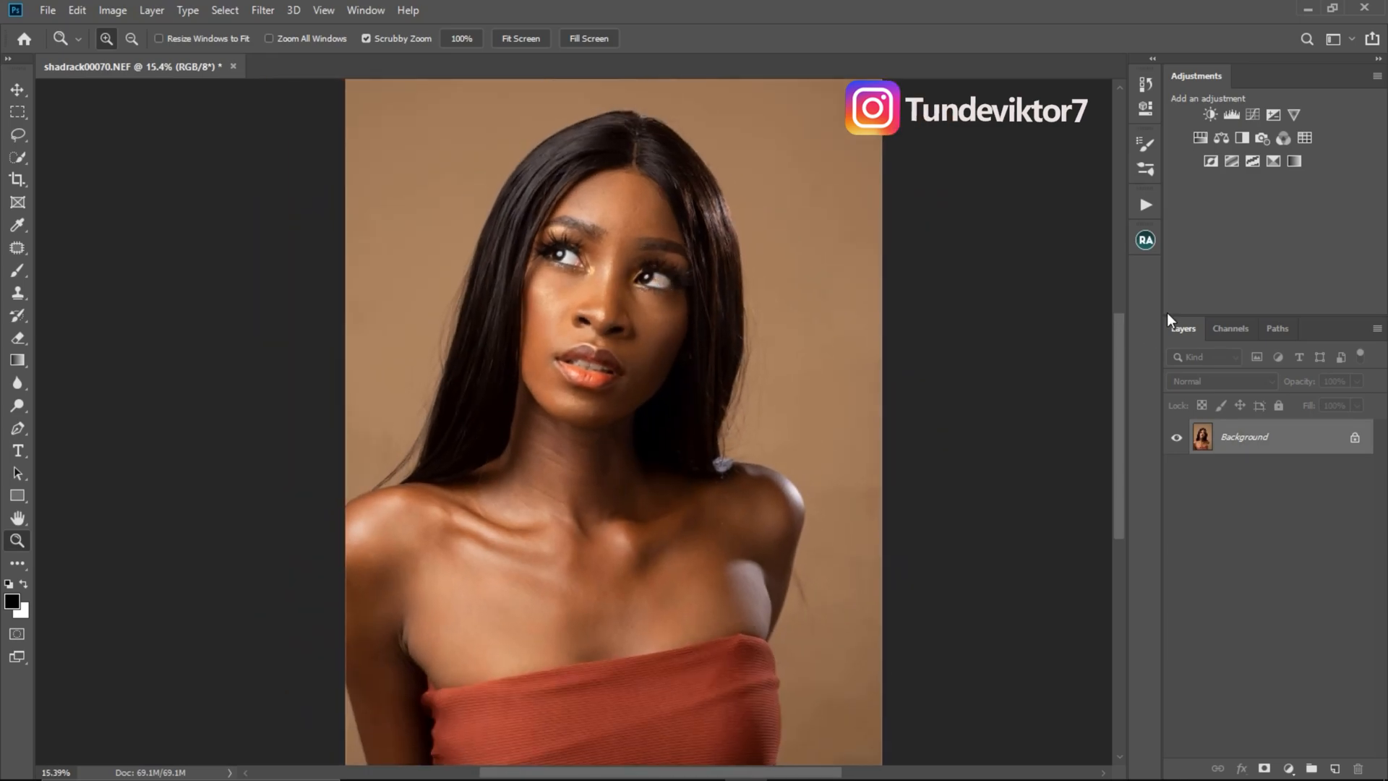
- Play the Red reduction action on the portrait and collapse the list of actions
left_click(1146, 203)
left_click(998, 461)
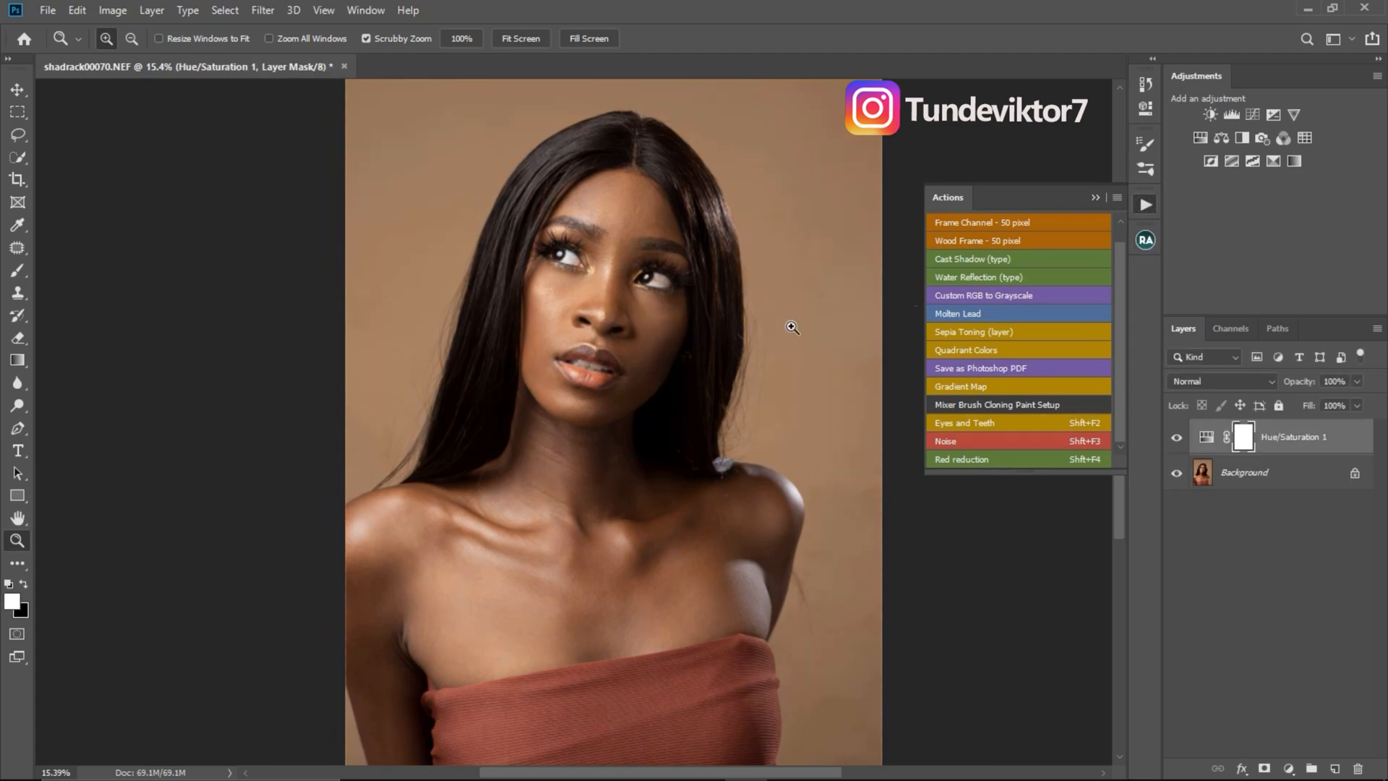
left_click(1095, 198)
- Delete the Hue/Saturation 1 layer and undo the deletion to compare the skin with and without the red reduction
left_click_drag(1319, 437, 1346, 637)
left_click(1330, 674)
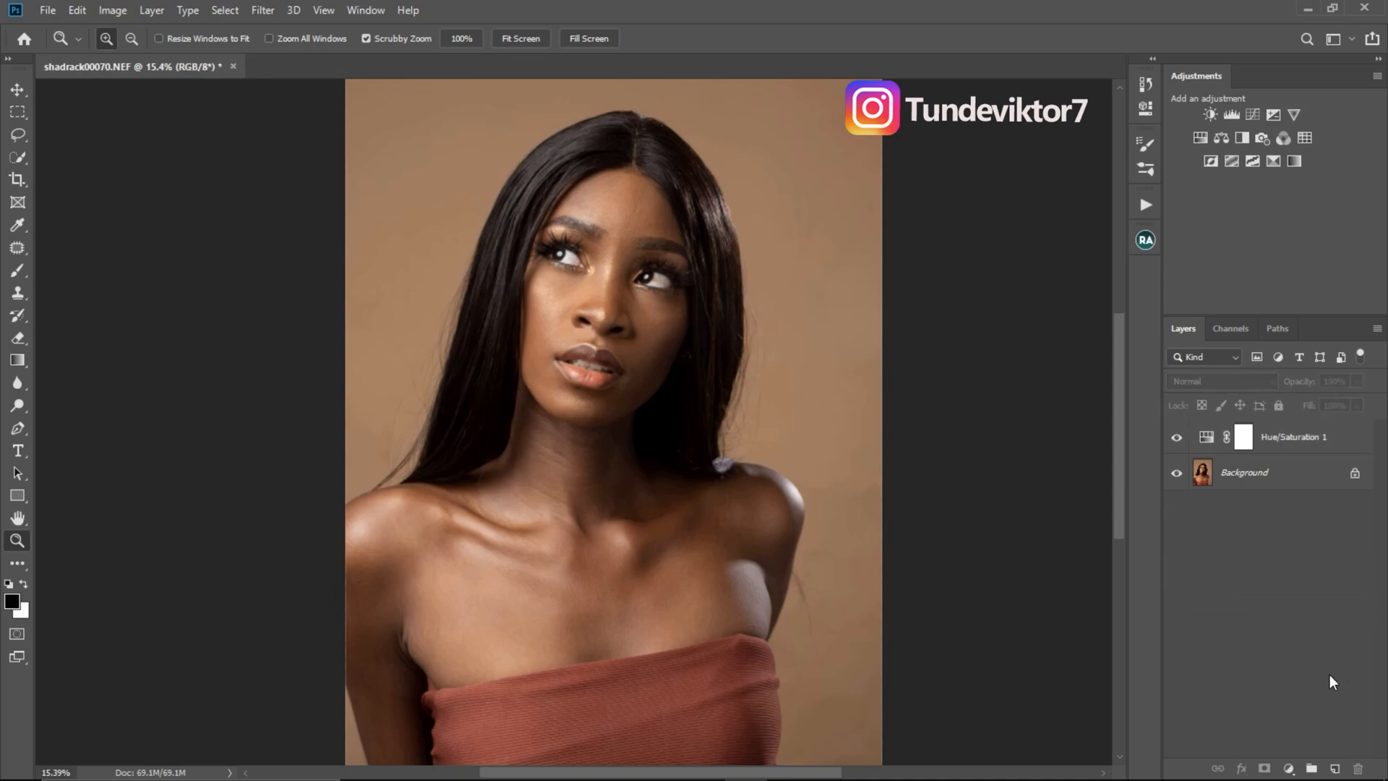
left_click(1253, 432)
key("Delete")
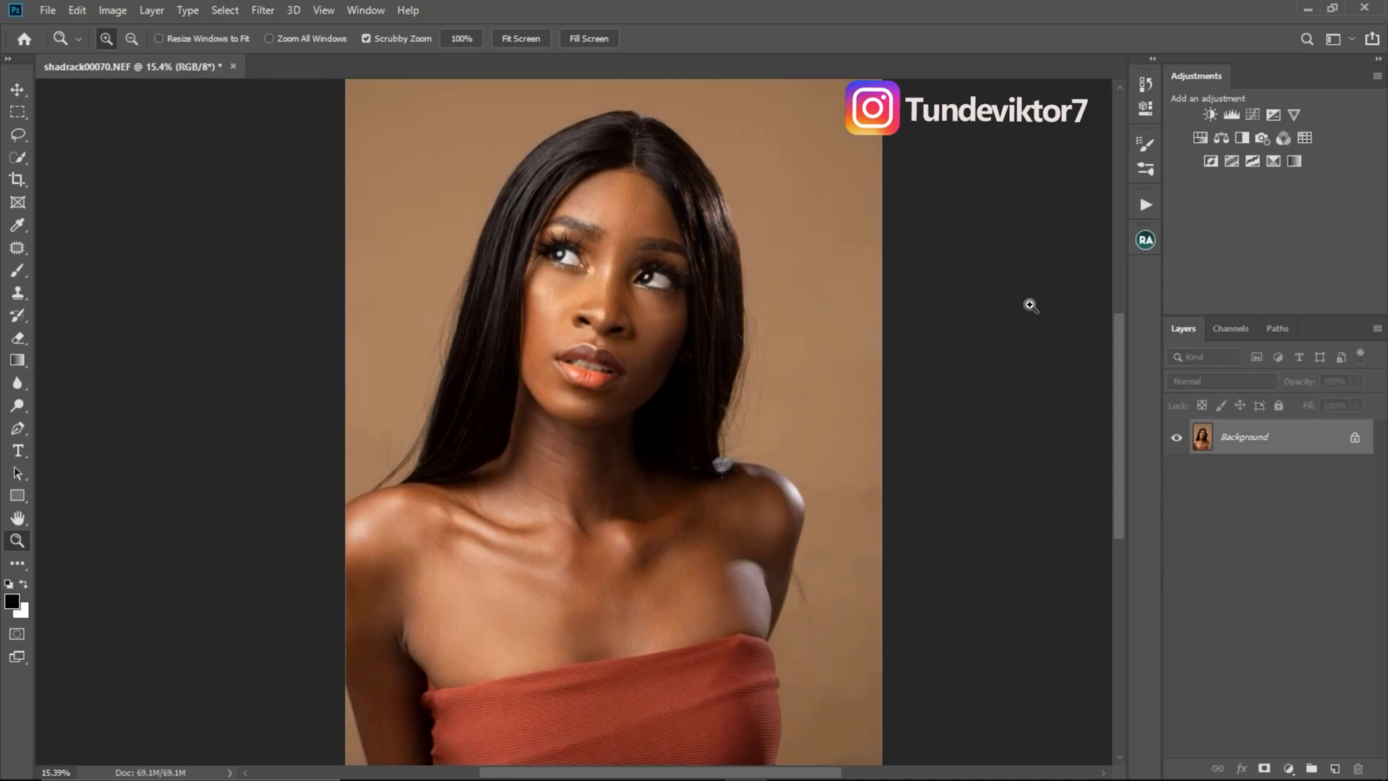
key("ctrl+z")
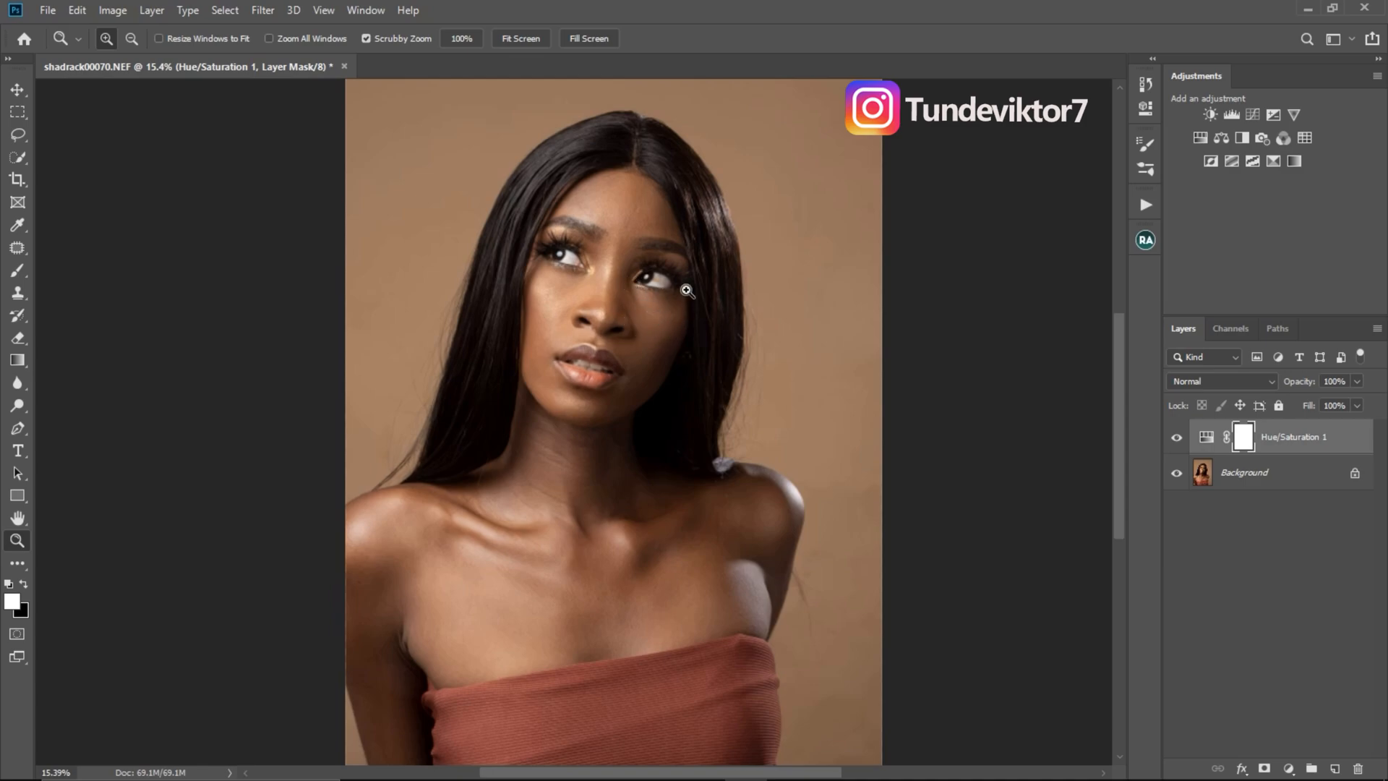
mouse_move(643, 321)
left_mouse_down()
mouse_move(615, 336)
mouse_move(645, 345)
left_mouse_up()
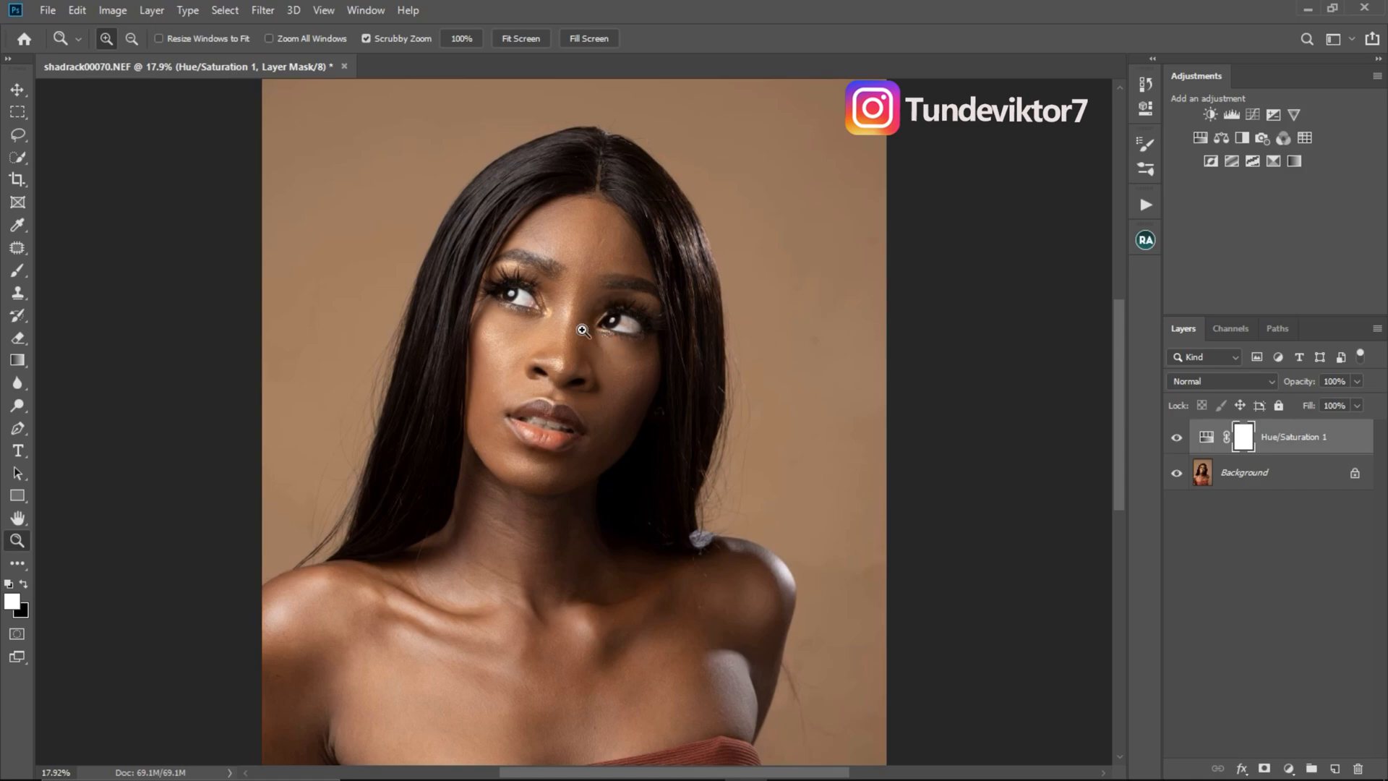
left_click(587, 343, "alt")
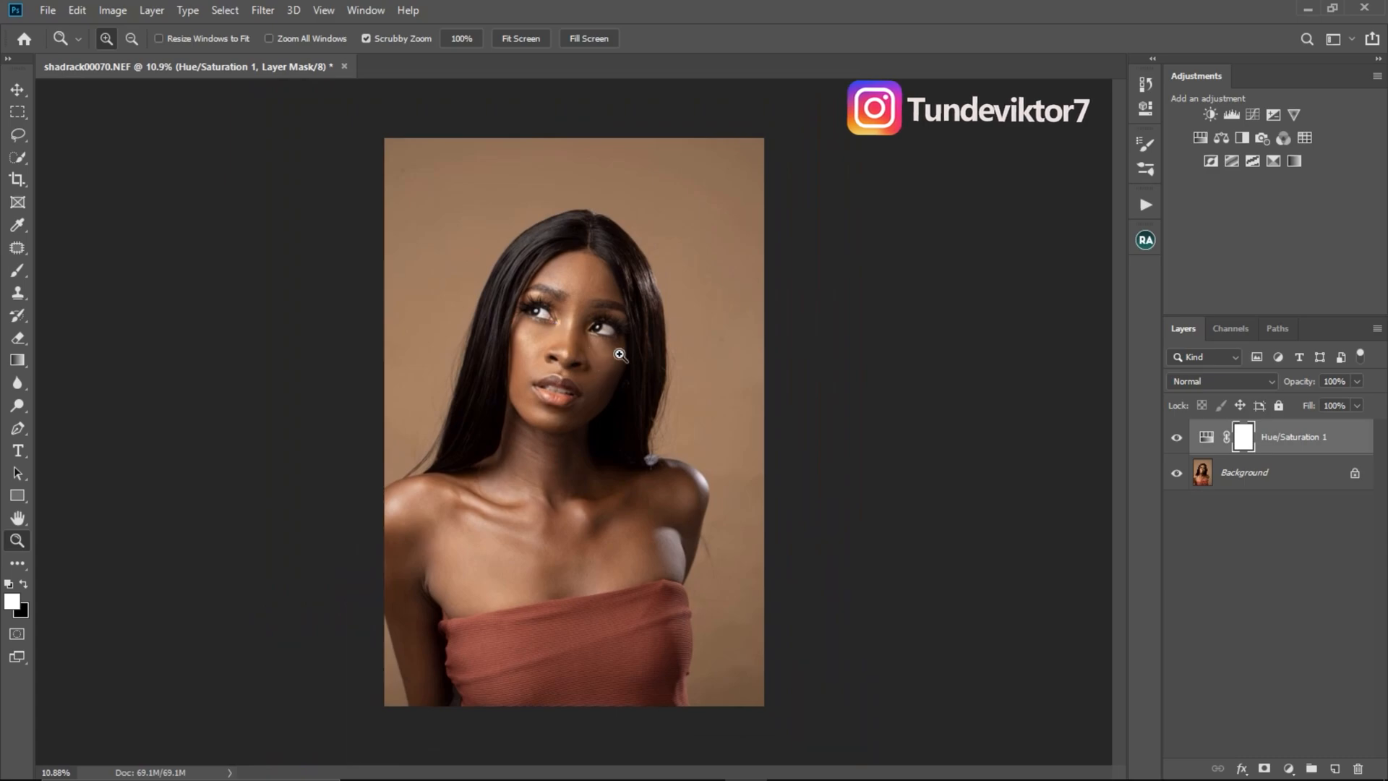
left_click_drag(597, 347, 621, 350)
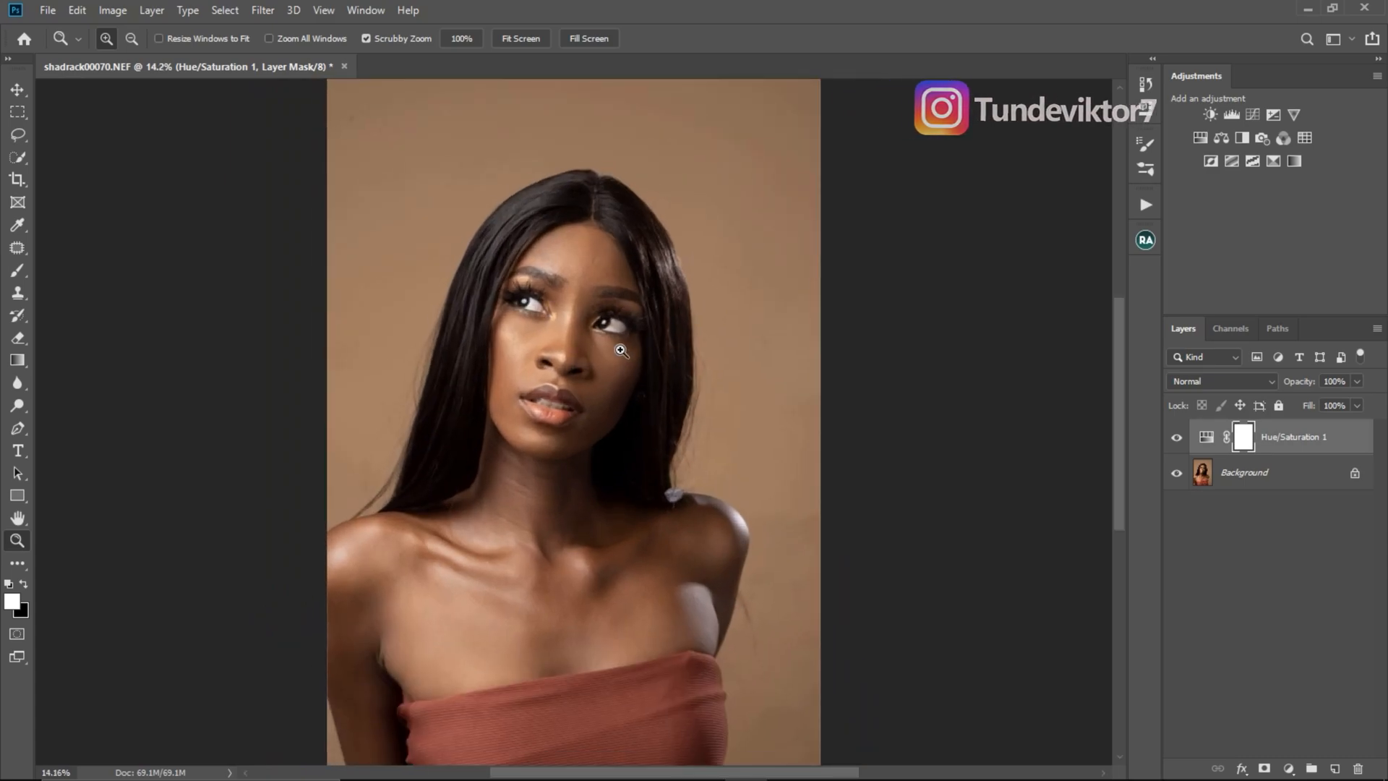